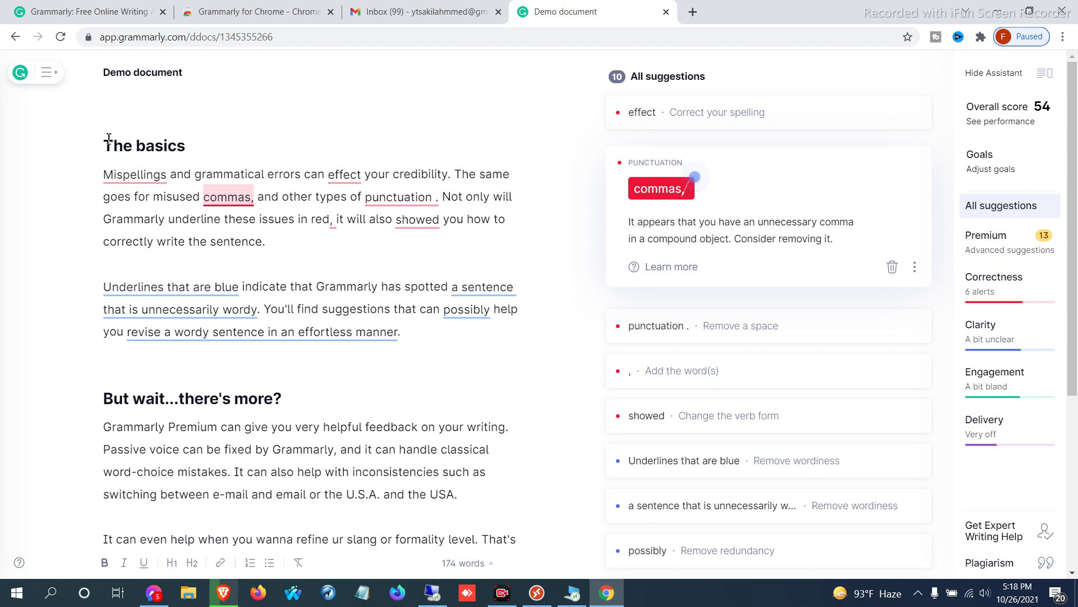
Step: Open a new browser tab and search Google for "google translate bangla to english"
click(693, 12)
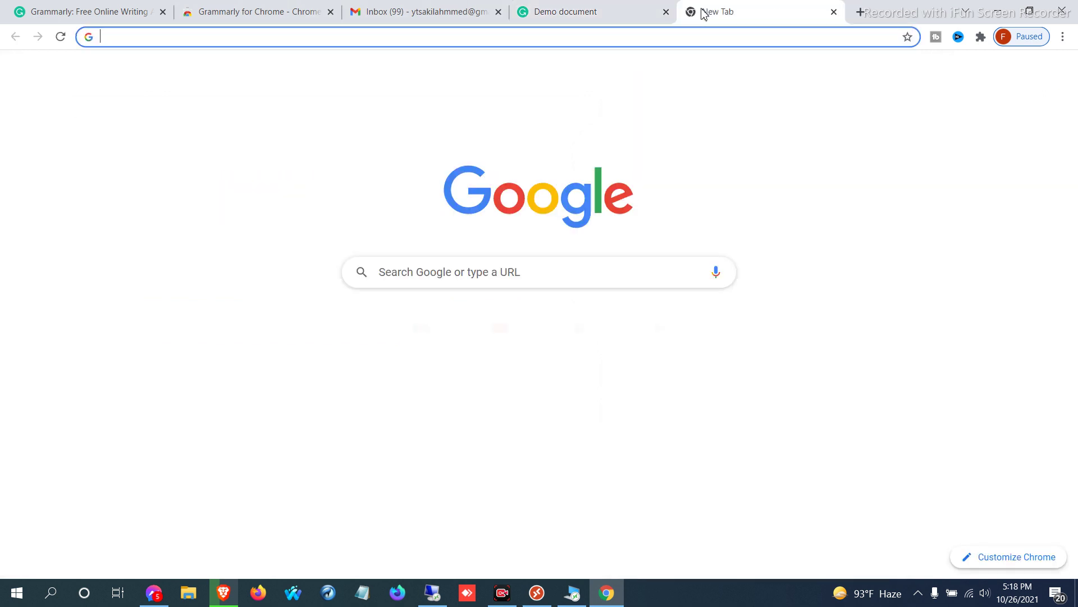
text(goog )
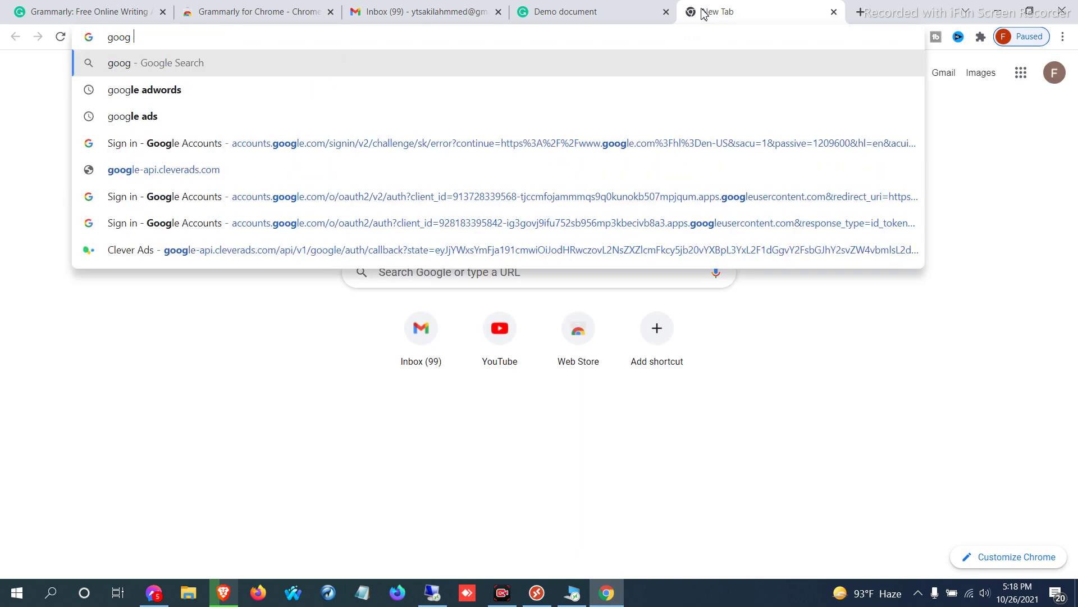
text(le tr)
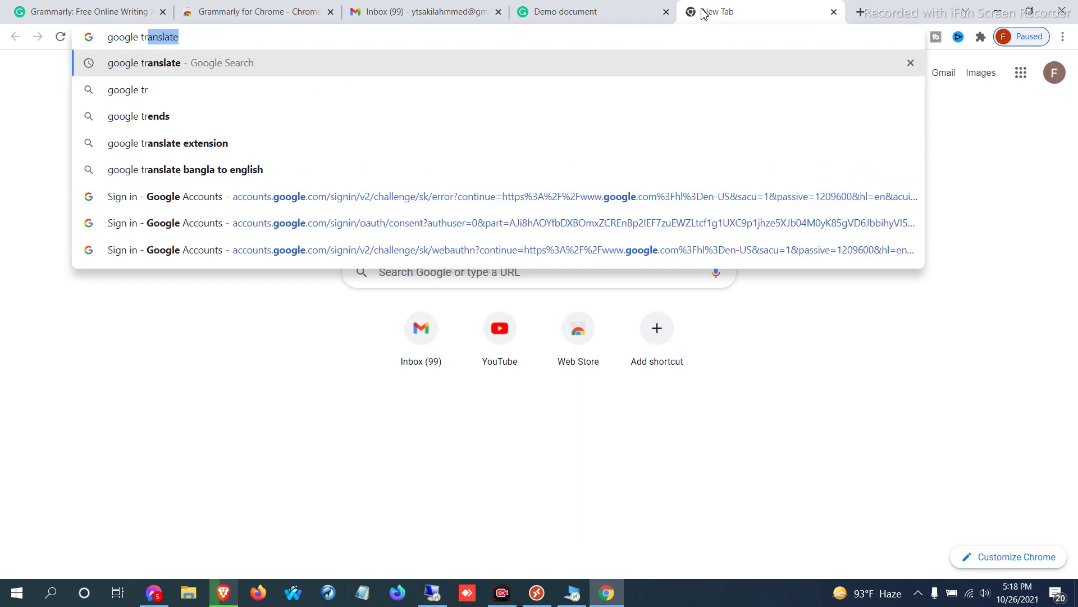
text(asn)
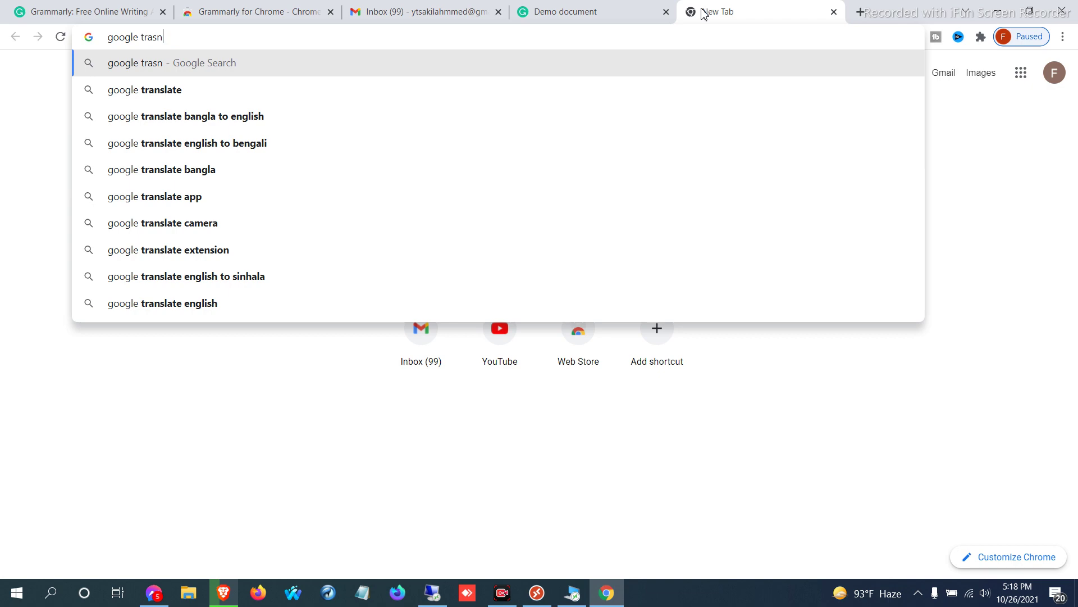
key(Down)
key(Down)
key(Return)
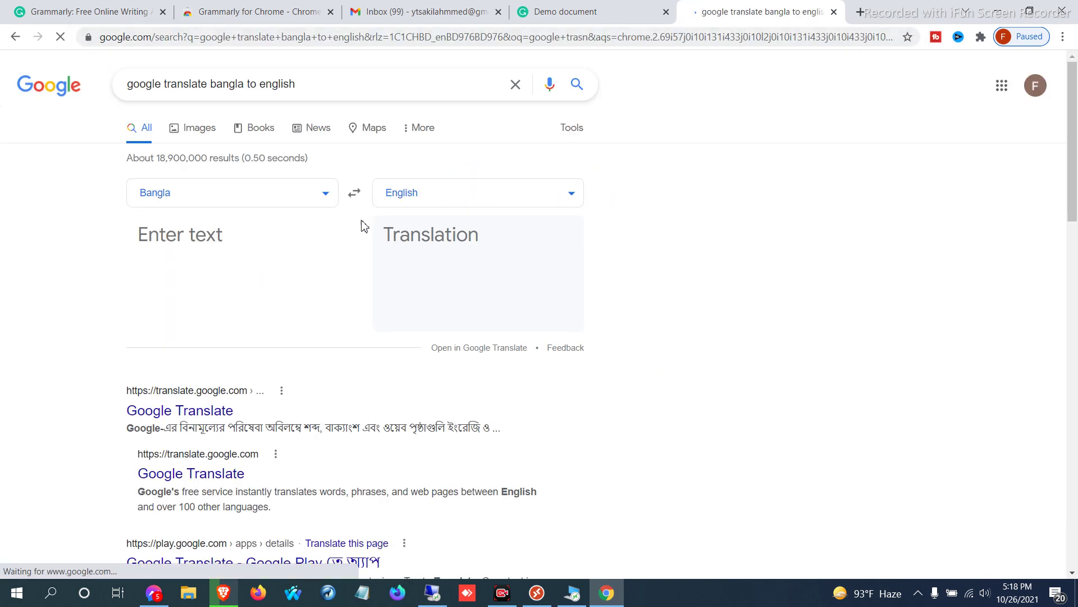
Step: Take Grammarly's quick tour from the translation text box, then save its personalization settings with automatic spelling correction on
click(327, 238)
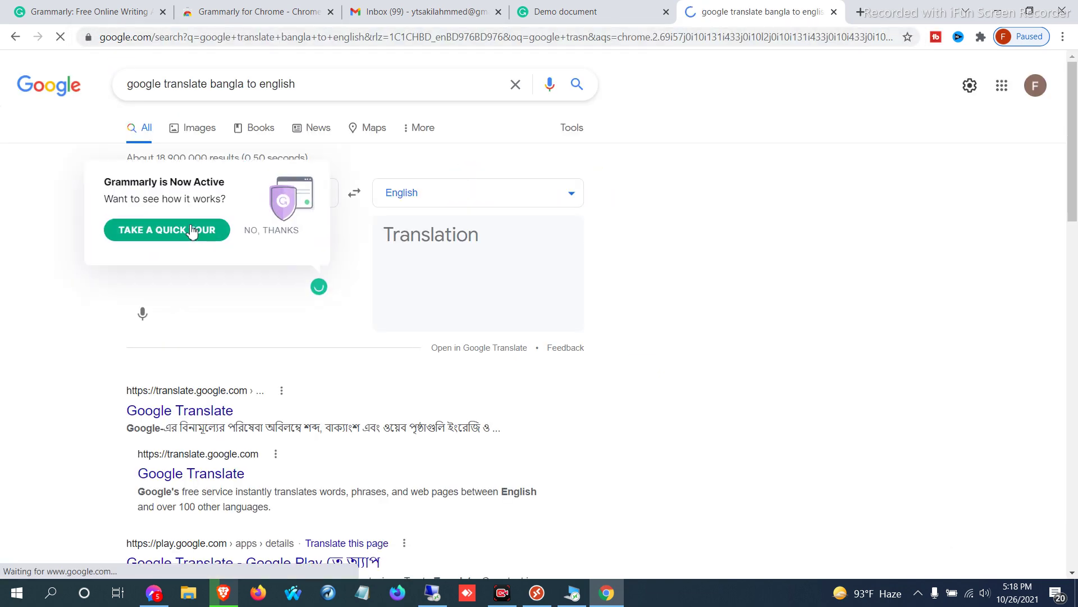
click(192, 230)
click(649, 469)
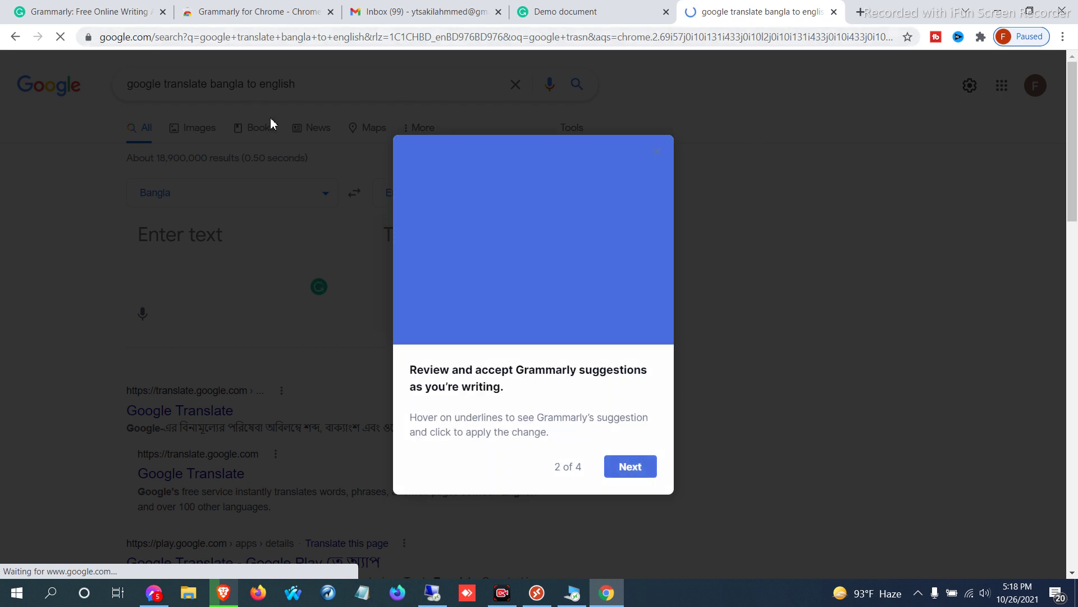
click(629, 474)
click(629, 474)
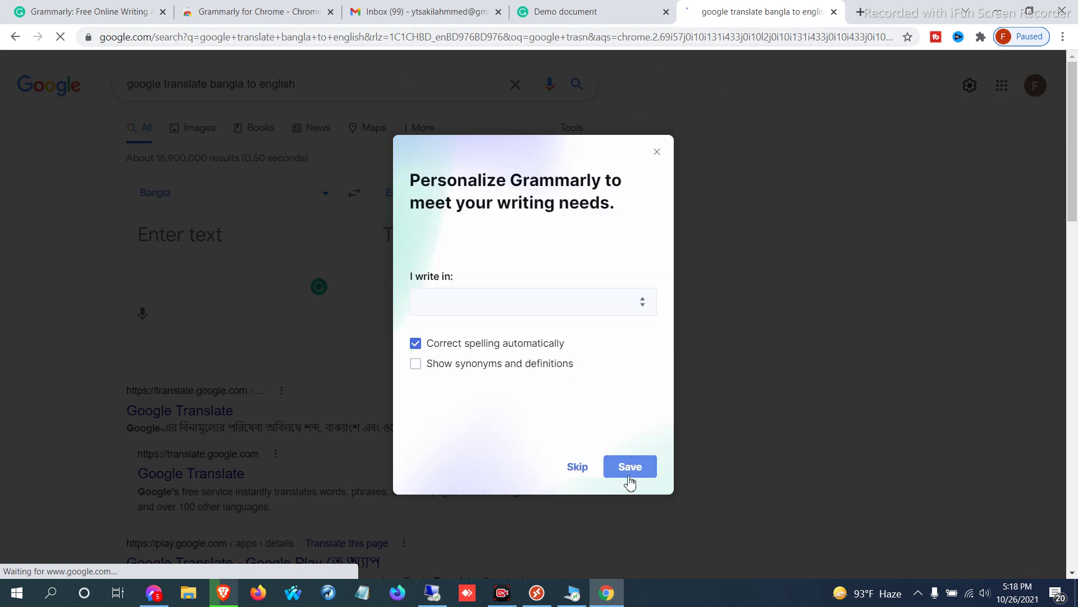
click(629, 474)
click(537, 465)
click(264, 240)
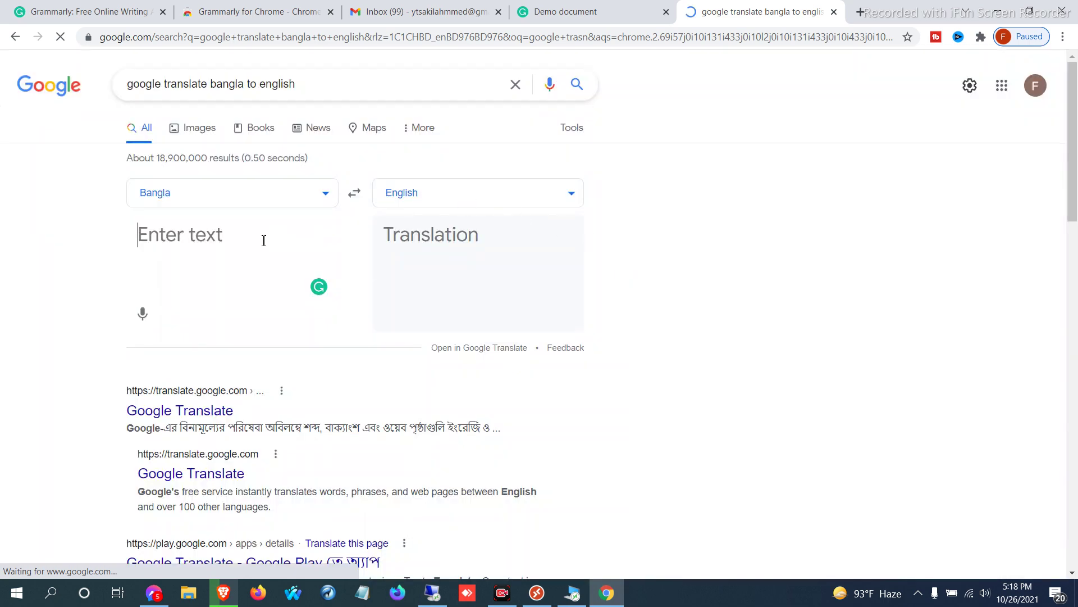
Step: Switch to Gmail and write "How is the dog?" in the body of the open new message
click(573, 12)
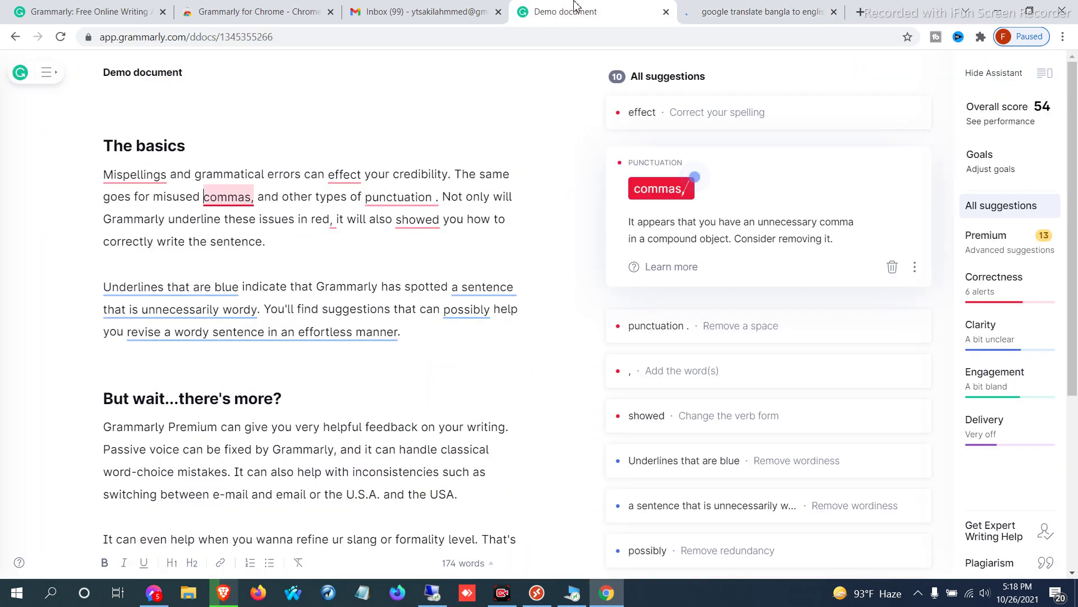
click(420, 10)
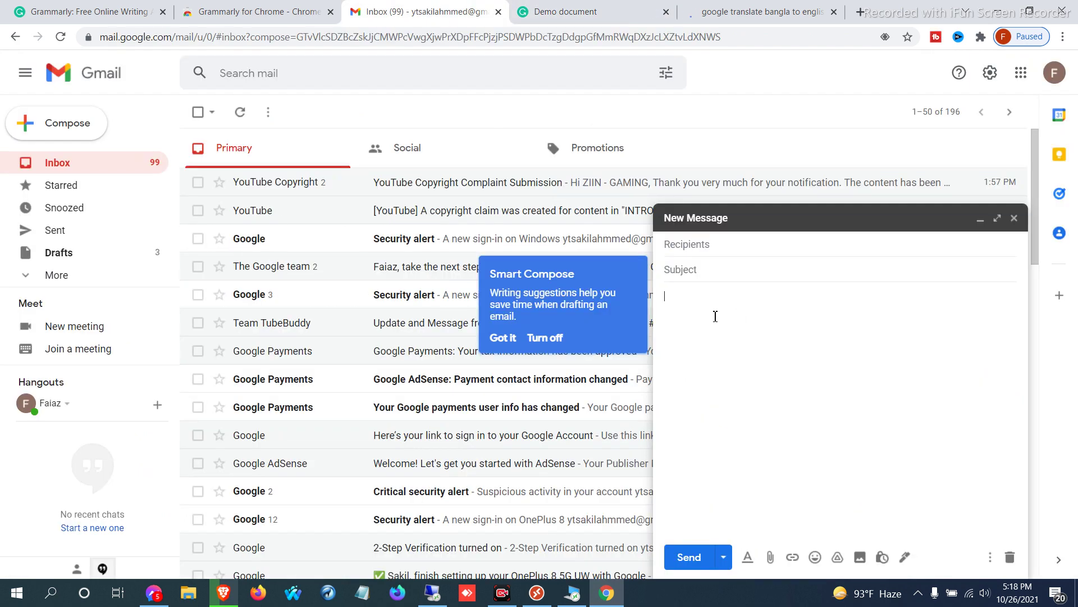
text(How is the dog?)
click(710, 311)
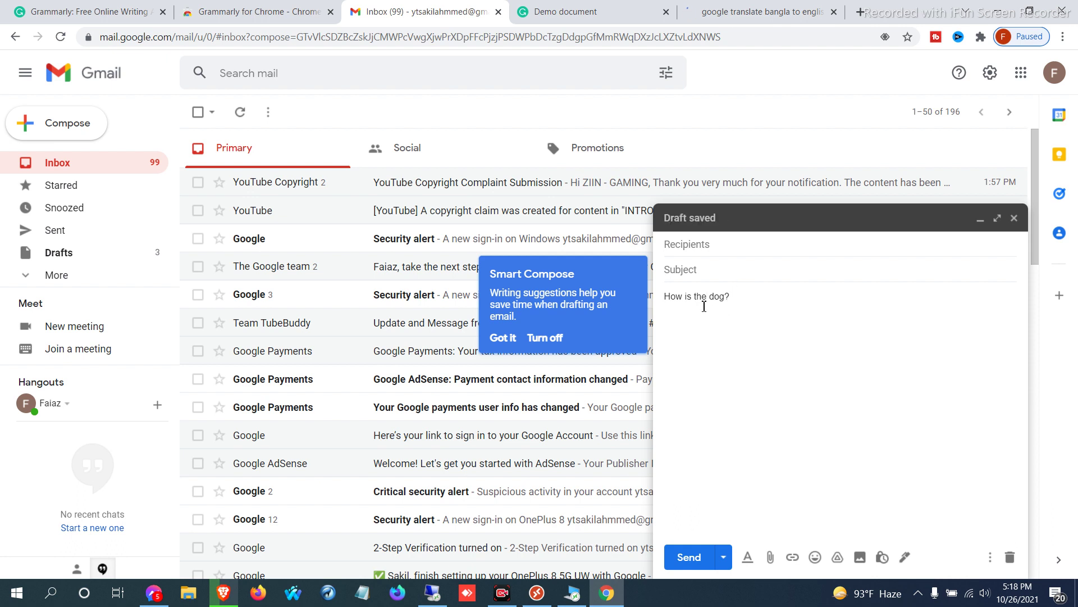
Step: Replace the word "dog" with "you" in the message body
click(730, 297)
key(BackSpace)
key(BackSpace)
key(BackSpace)
text(you)
drag(737, 311, 633, 324)
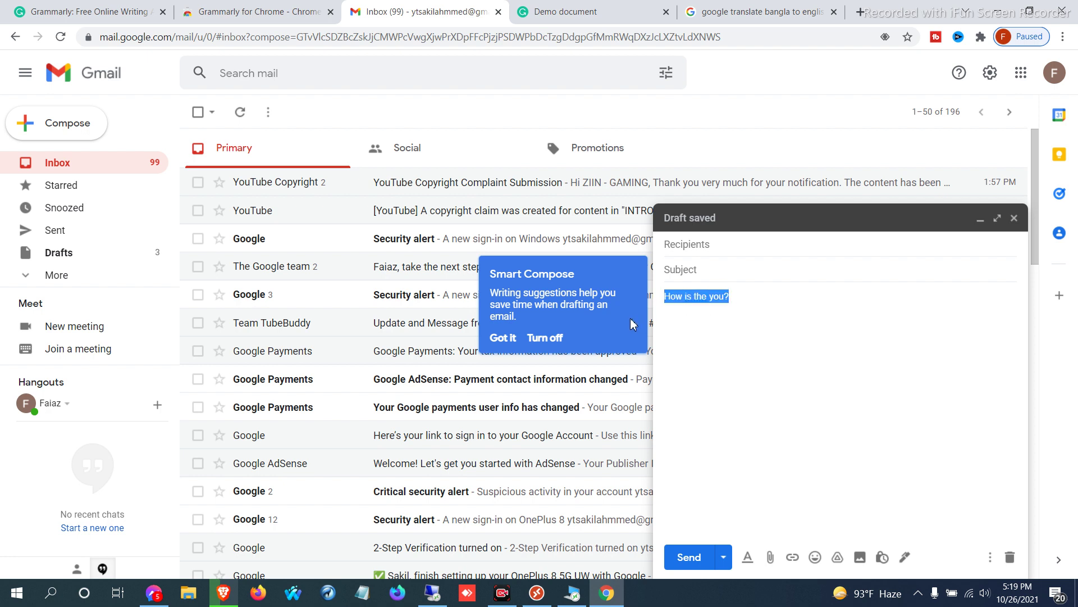
click(675, 309)
drag(685, 297, 709, 296)
click(721, 314)
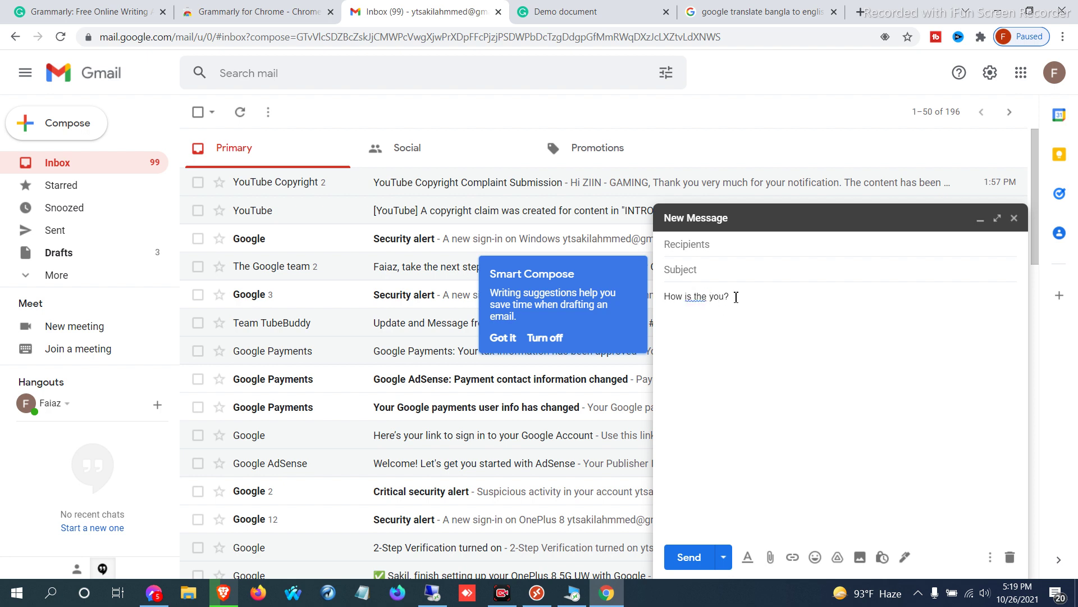
drag(738, 294, 645, 305)
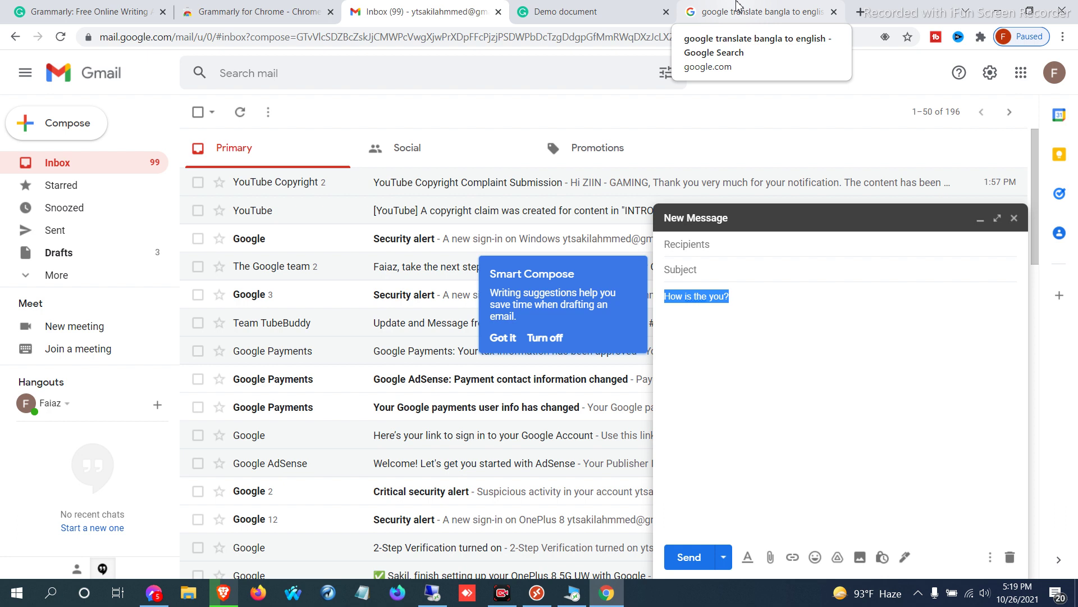
Step: Add the sentence "do you want to took a meal?" after the first question in the message body
click(771, 302)
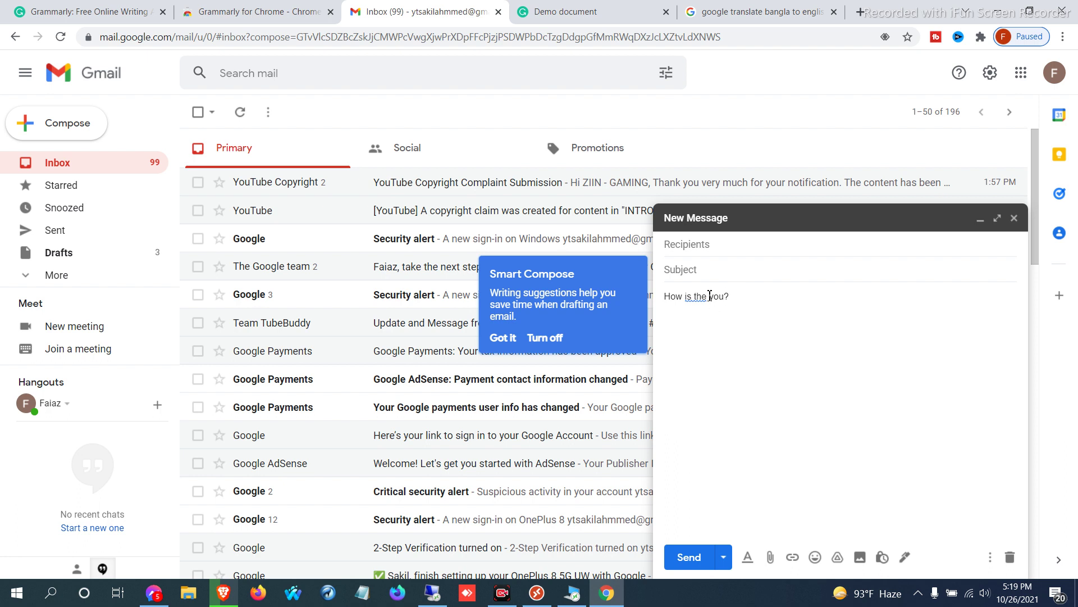
text(how)
key(BackSpace)
key(BackSpace)
key(BackSpace)
key(BackSpace)
text(do you want to took a meal?)
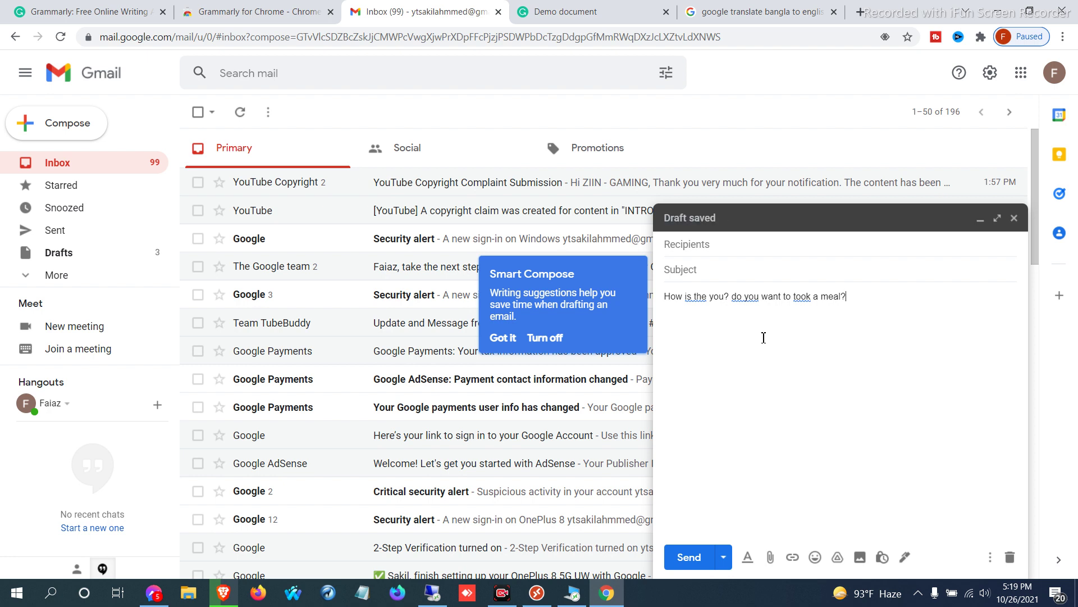
text(0)
key(BackSpace)
Step: Apply Grammarly's suggestion "Do you" to the lowercase start of the second sentence
drag(737, 298, 761, 298)
click(732, 298)
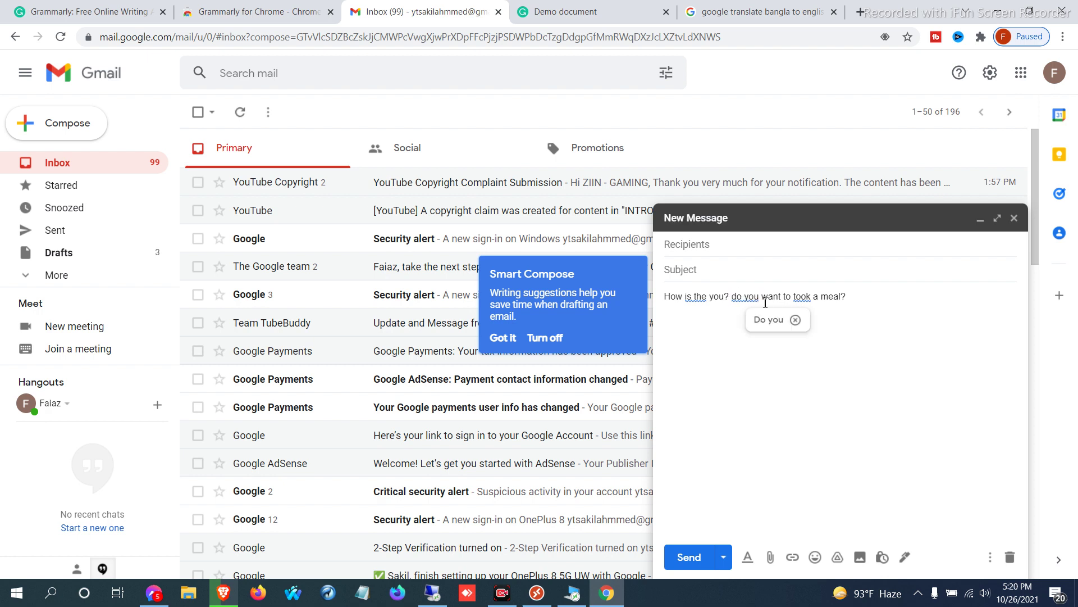
click(767, 322)
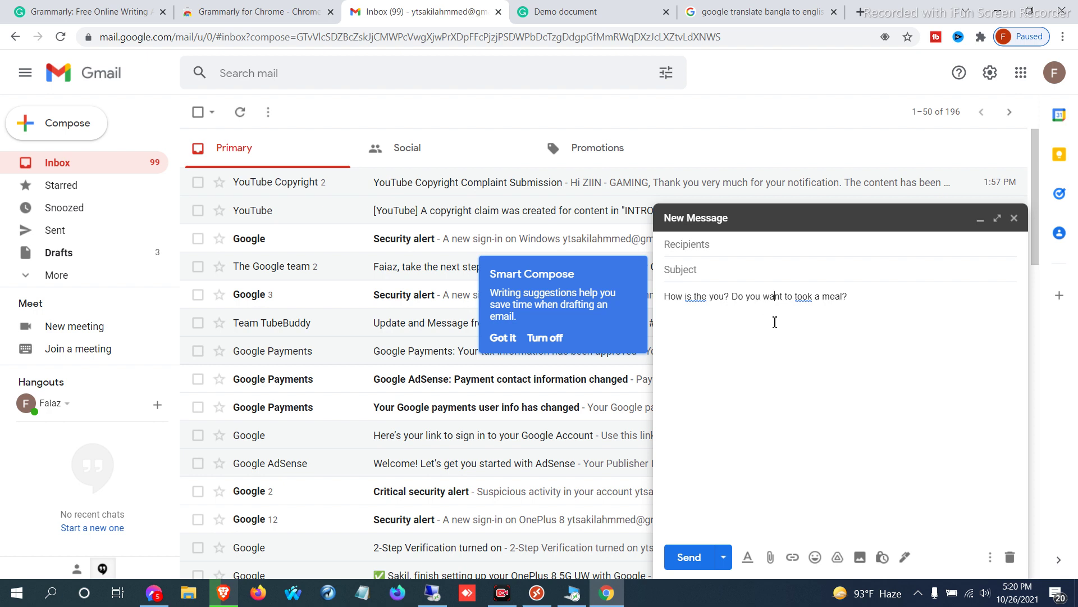
Step: Apply Grammarly's suggestions to change "took" to "have" and "is the" to "are" in the message body
click(774, 296)
click(798, 300)
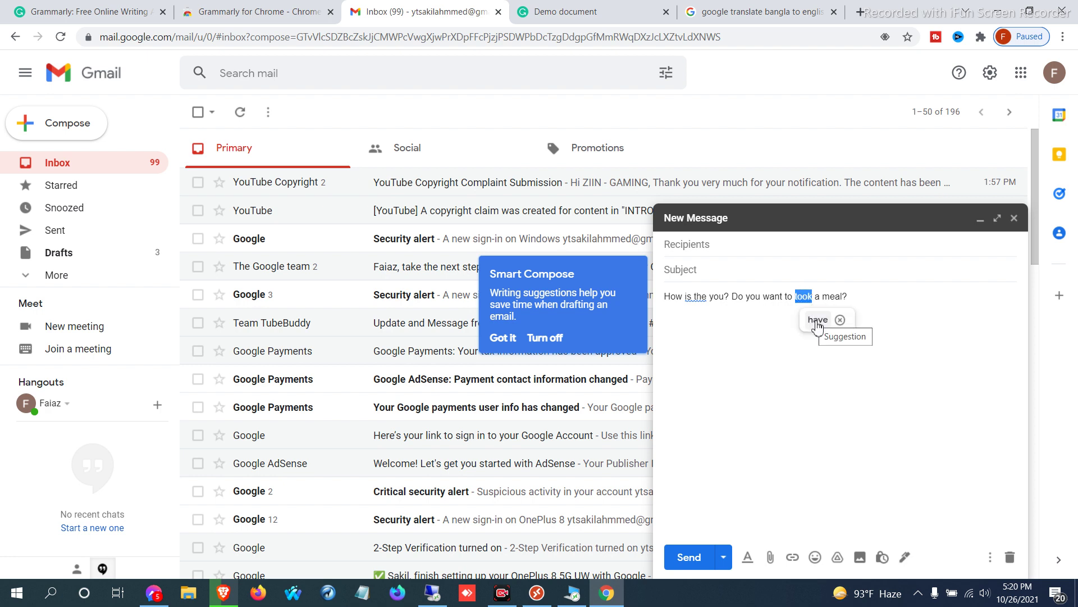
click(817, 326)
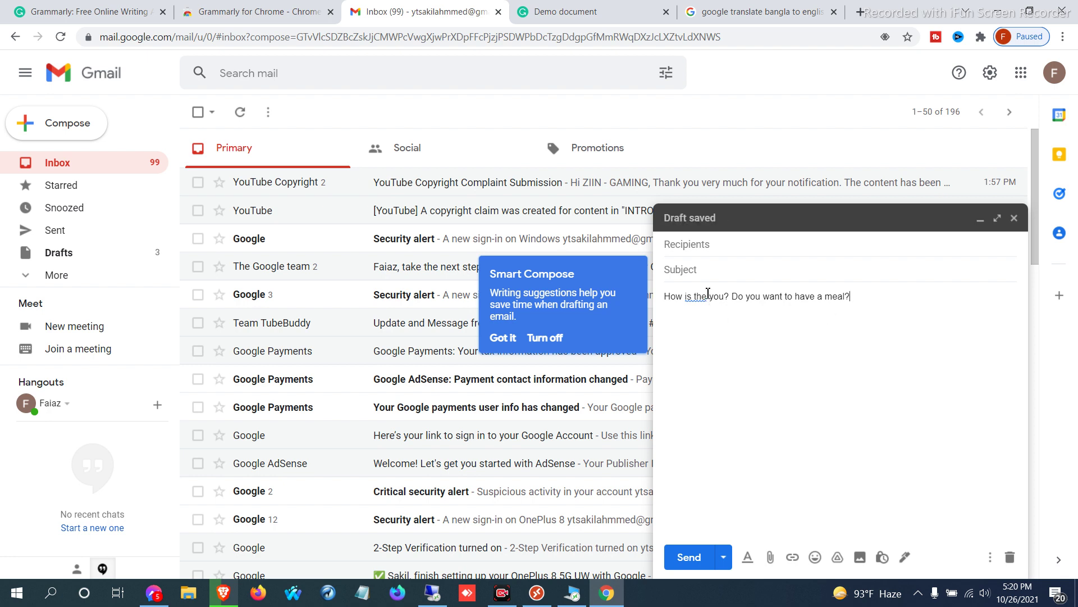
drag(708, 296, 686, 297)
click(699, 317)
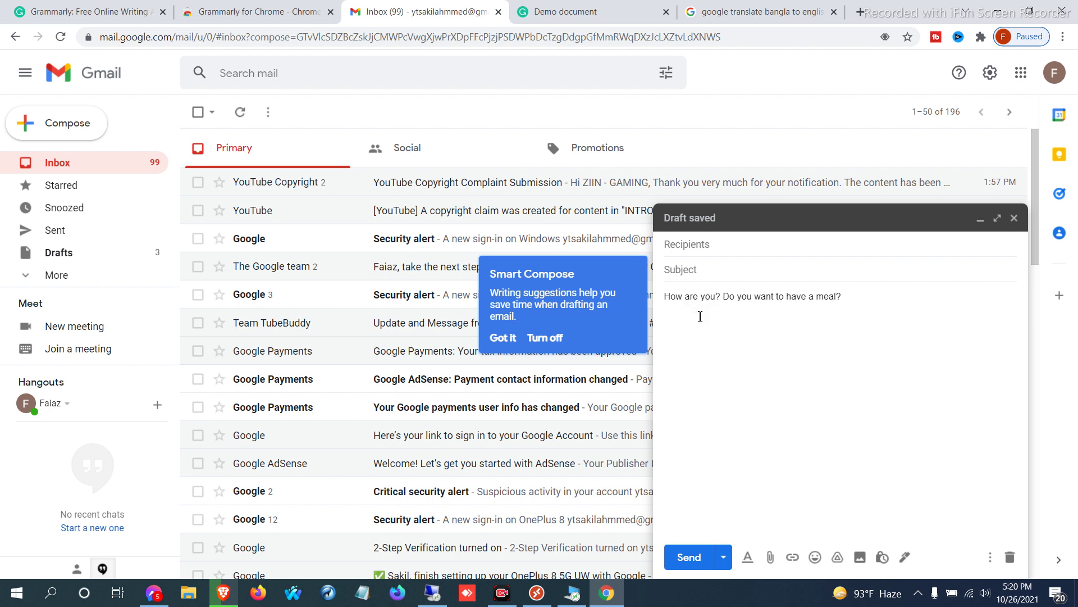
click(861, 306)
drag(854, 304, 664, 312)
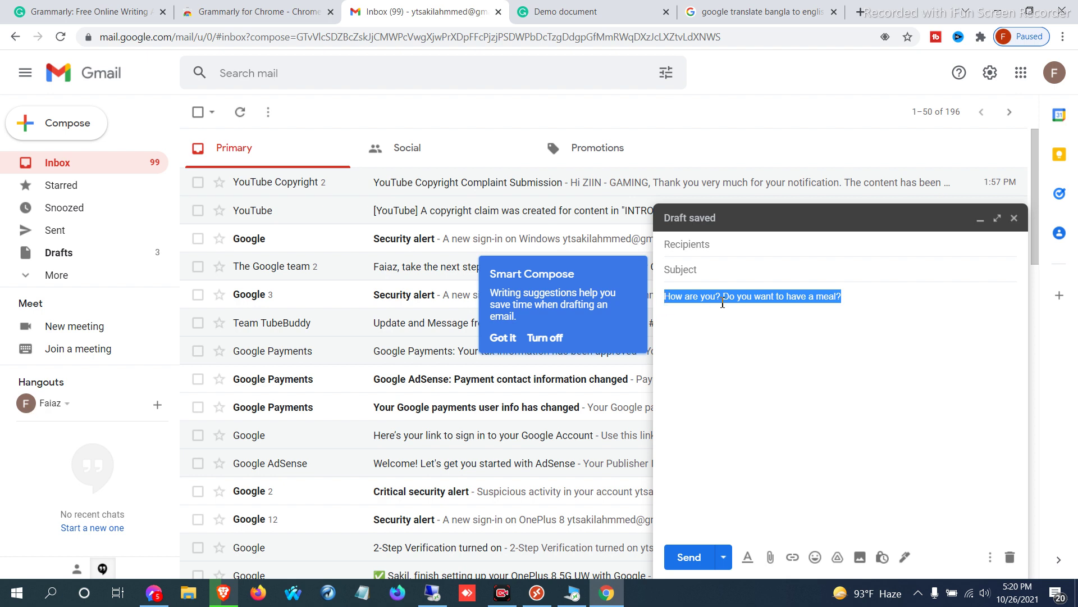
click(853, 292)
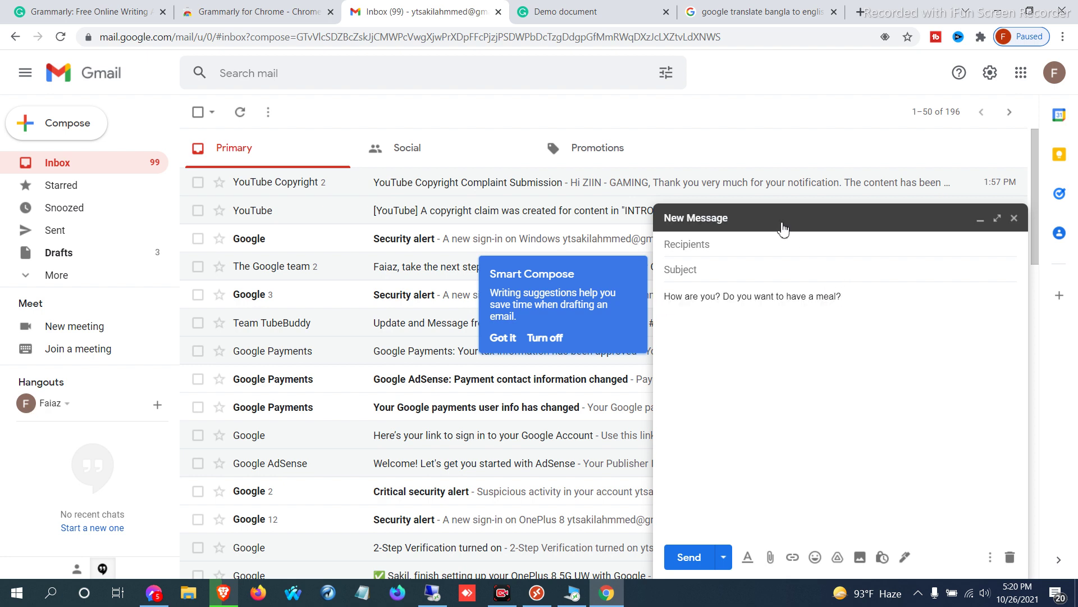
Step: Switch to the tab with the Google search results for translating Bangla to English
click(756, 8)
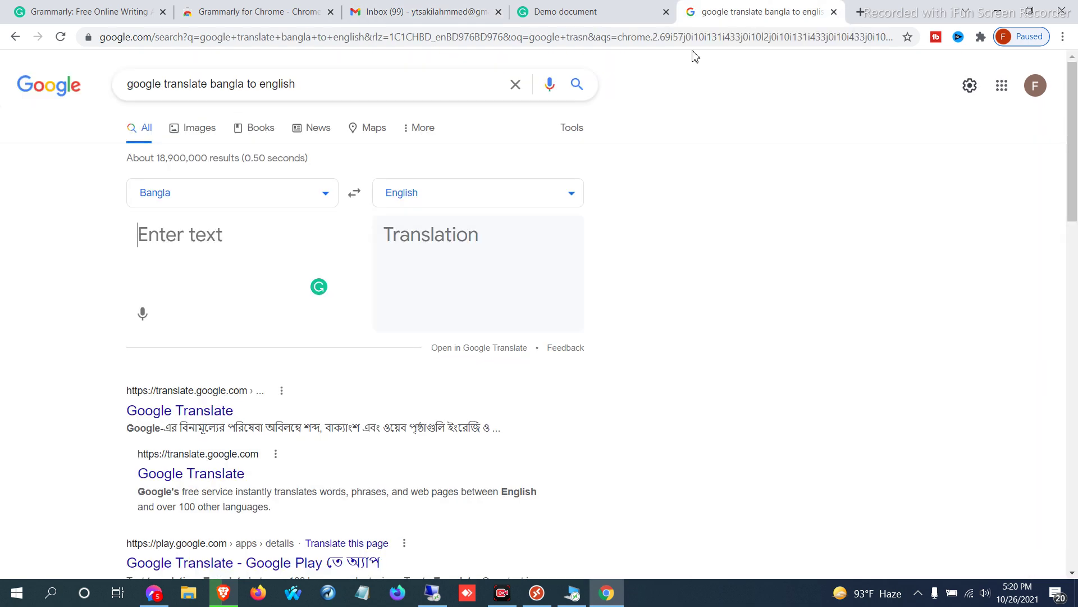
click(470, 94)
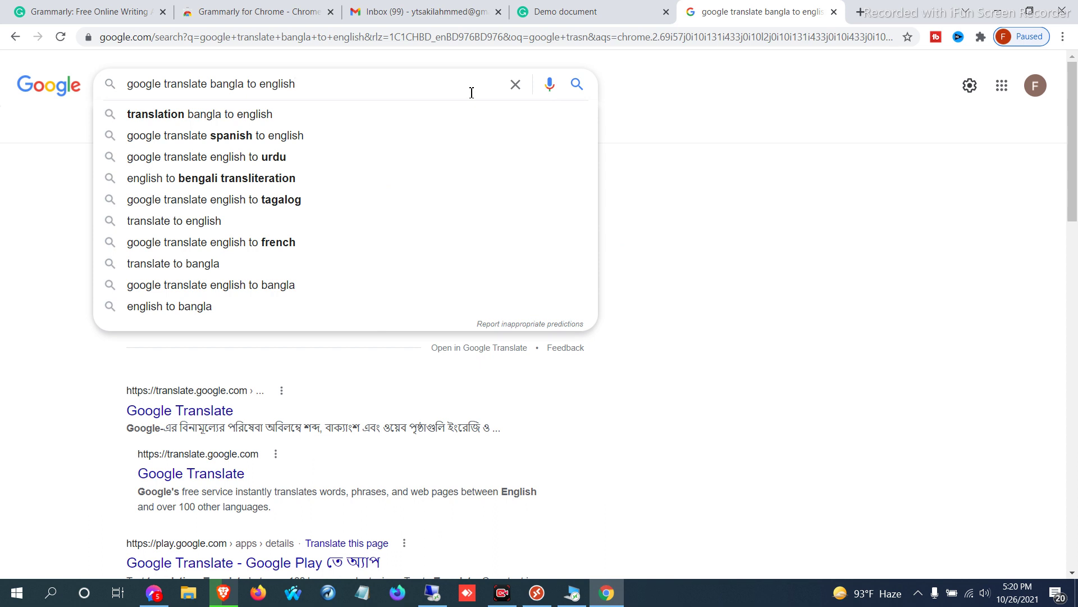
click(612, 134)
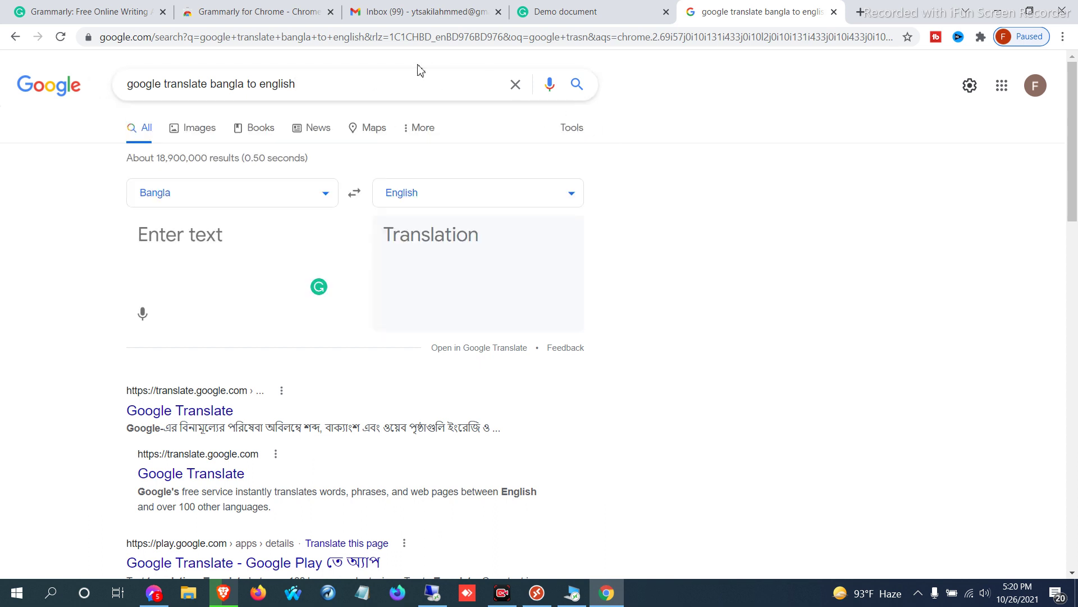
Step: Replace the Google search query with "google dic" and decline the incoming call
drag(340, 84, 6, 50)
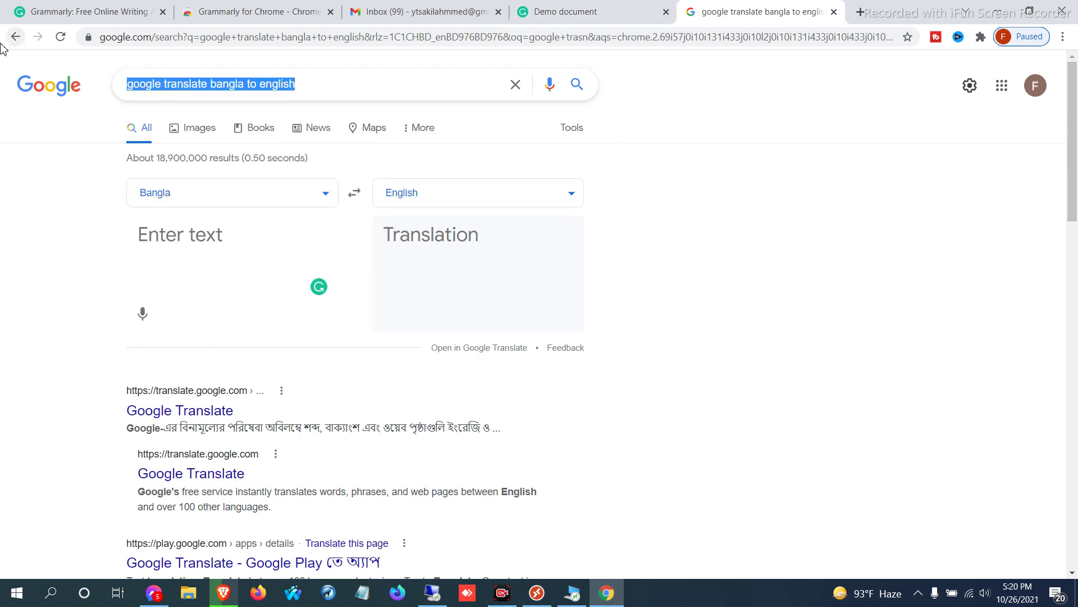
text(google dic)
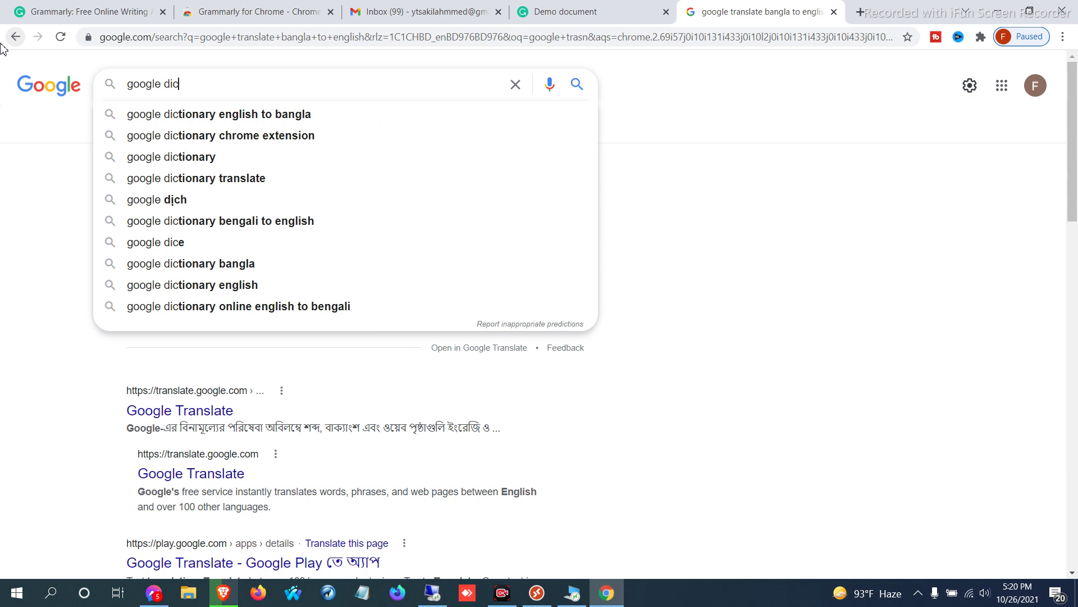
key(ctrl+a)
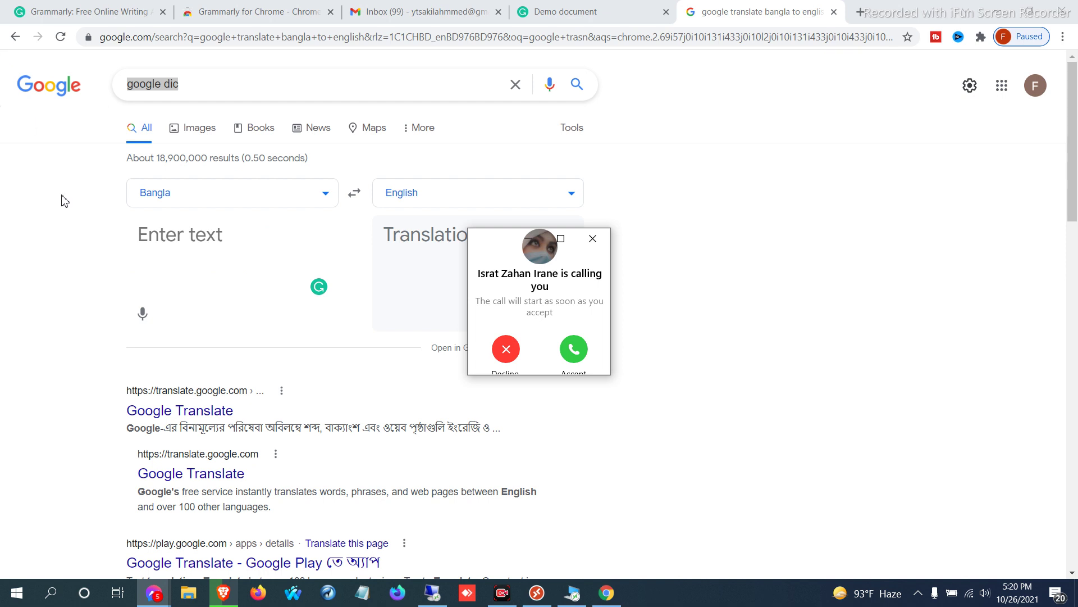
click(512, 354)
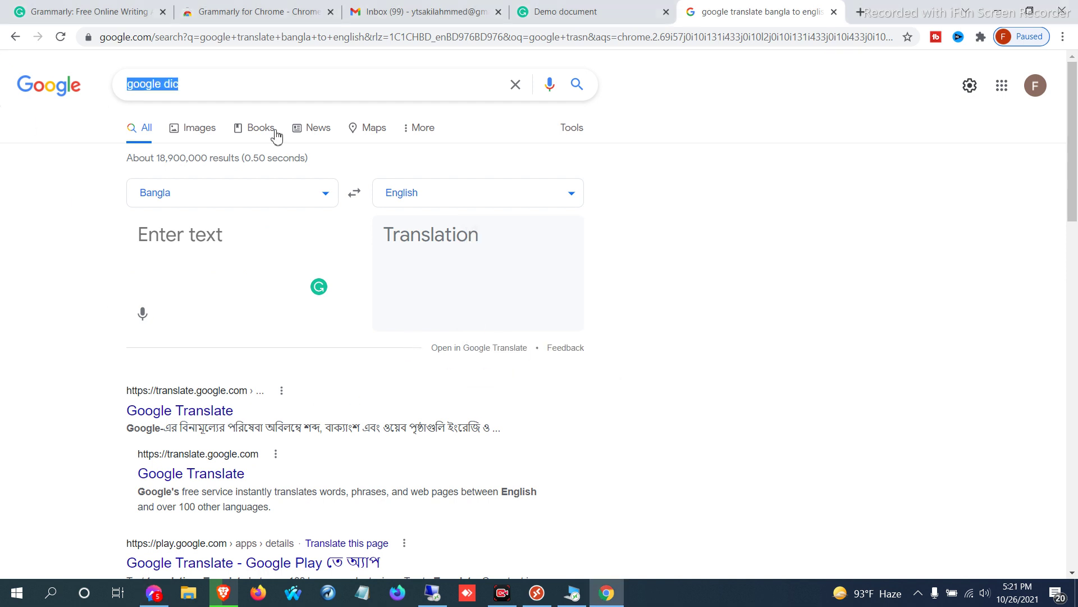
Step: Replace the Google search query with "news" without submitting it
drag(198, 80, 103, 73)
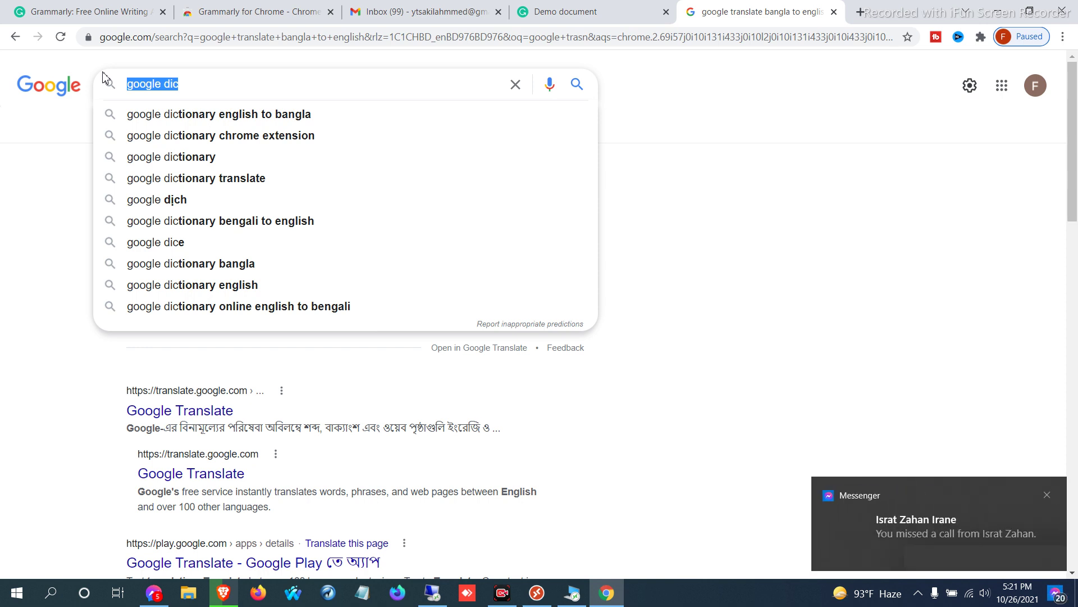
text(d)
key(BackSpace)
text(new)
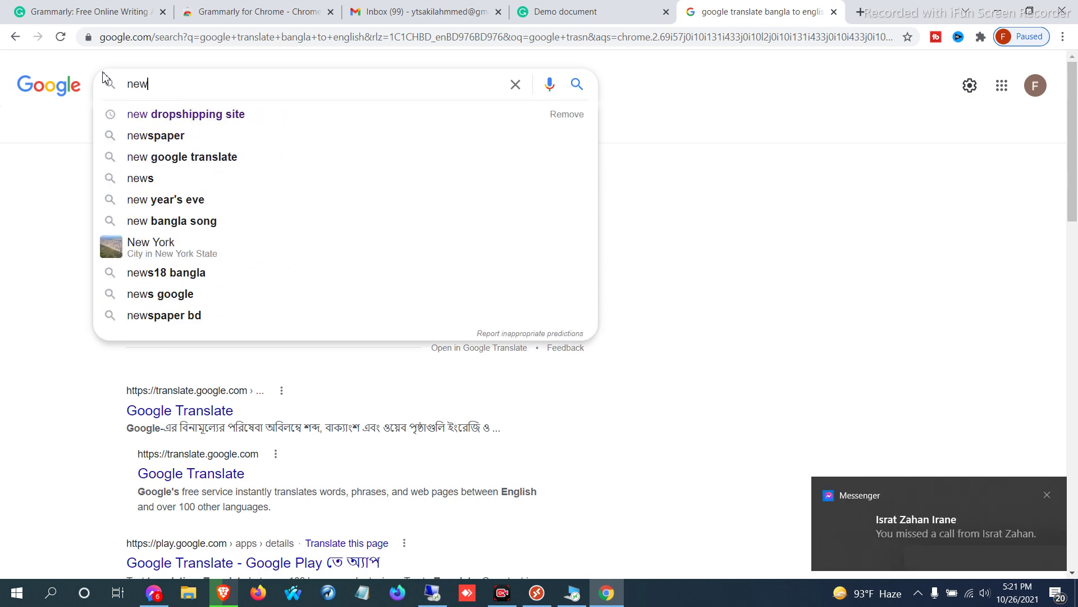
text(s)
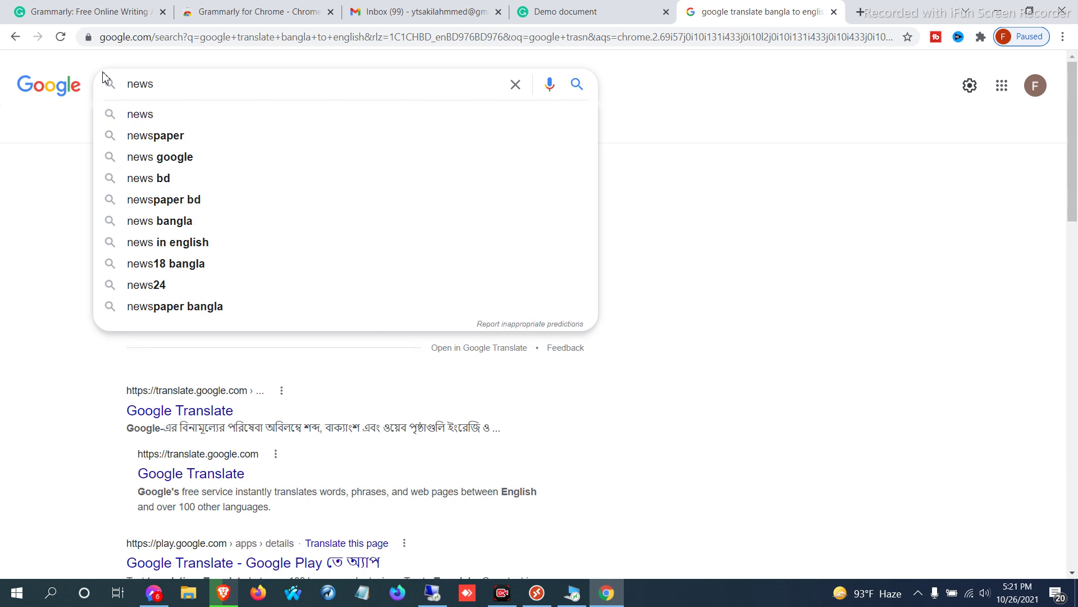
key(BackSpace)
key(BackSpace)
key(BackSpace)
key(BackSpace)
text(you)
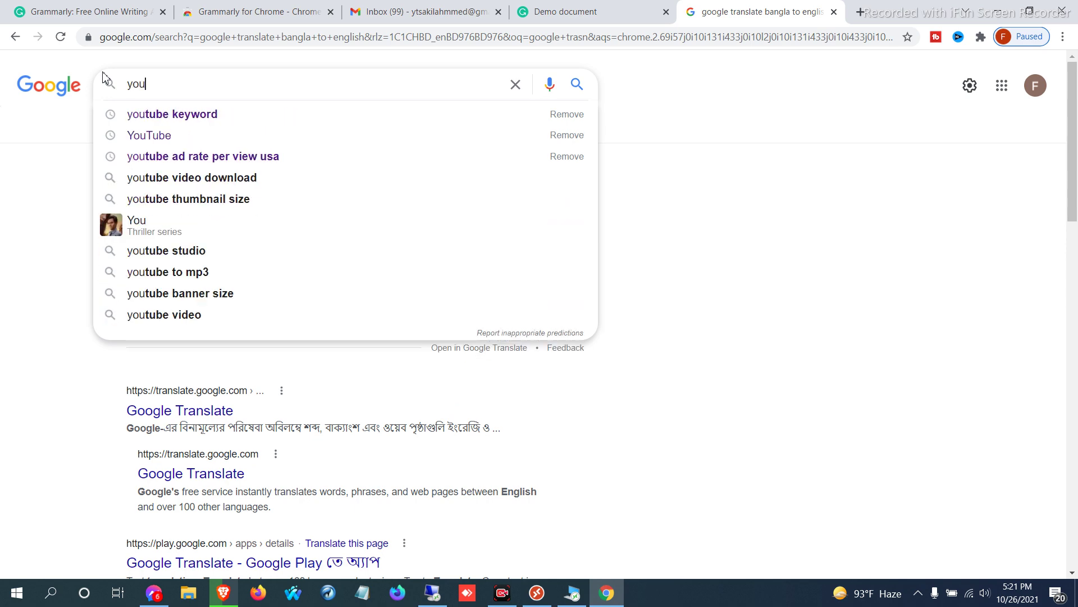
Step: Search Google for "new york news paper" in place of the current query
key(BackSpace)
key(BackSpace)
key(BackSpace)
key(BackSpace)
text(new youk)
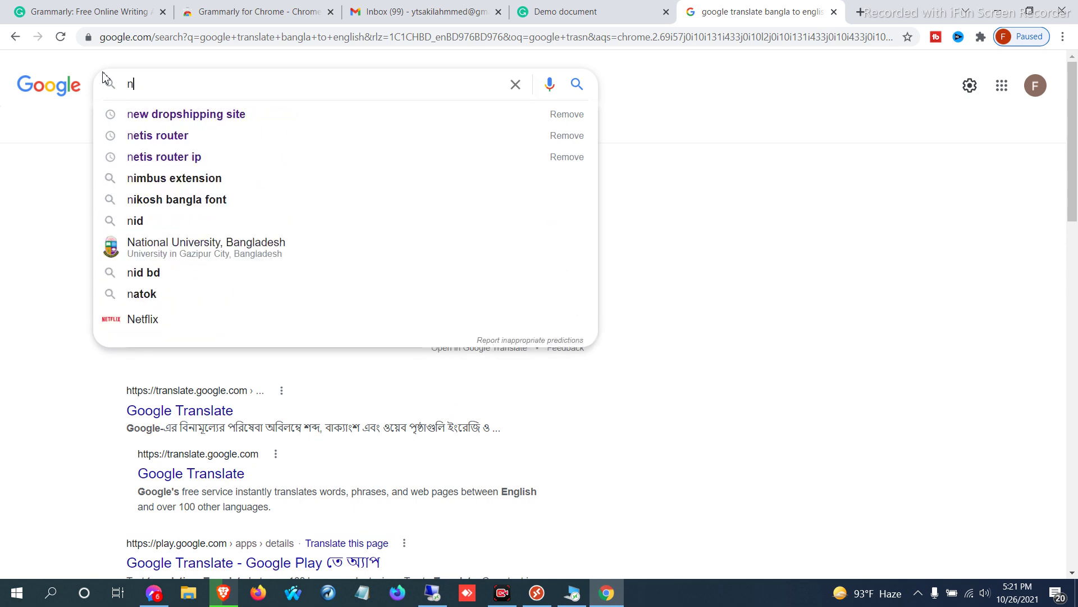
key(BackSpace)
key(BackSpace)
key(BackSpace)
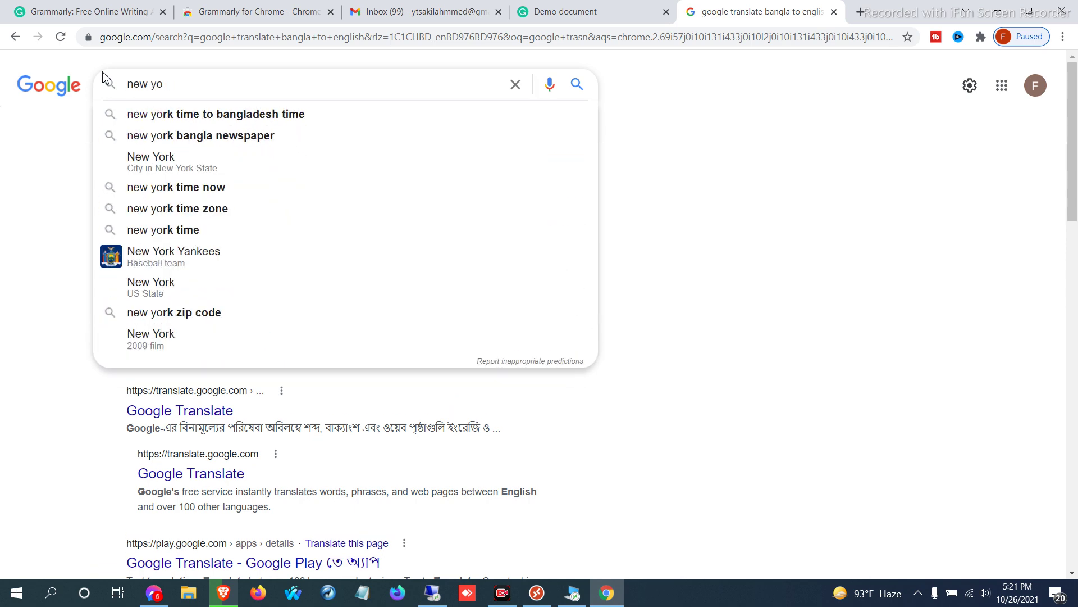
text(rk news paper)
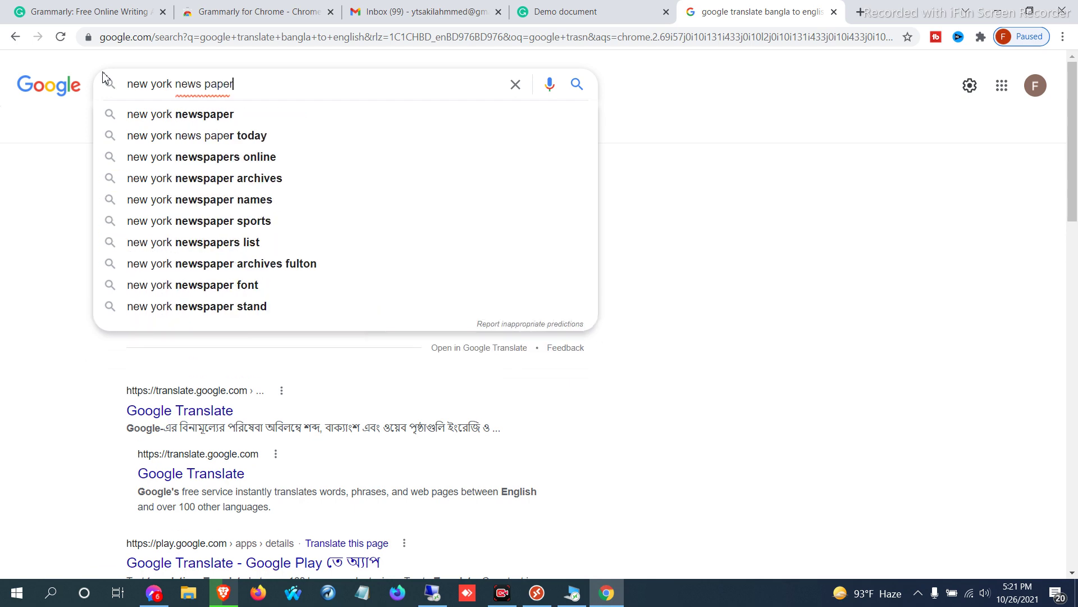
key(Return)
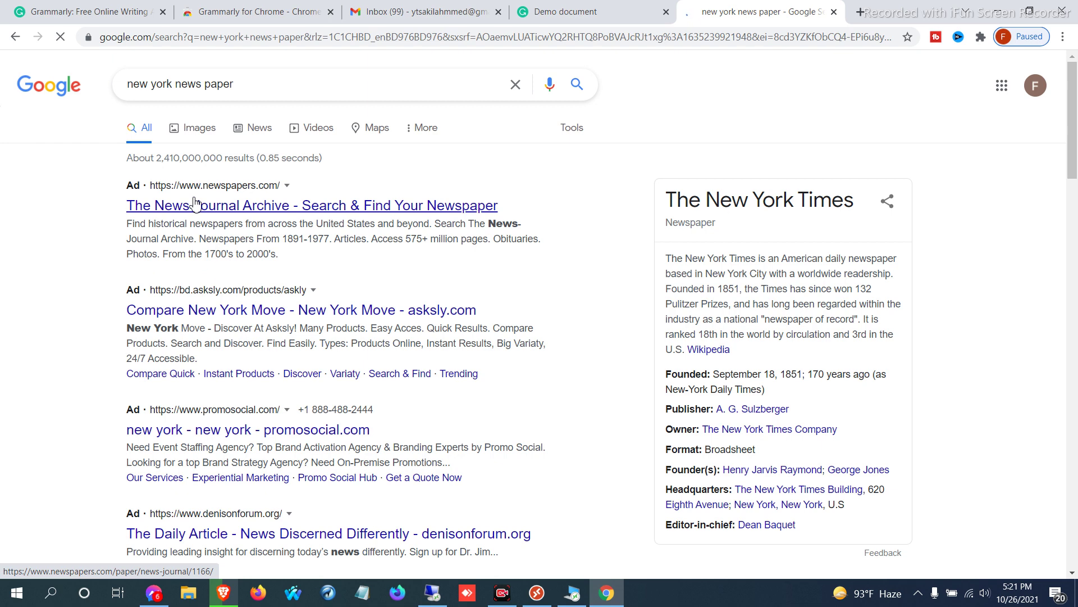
Step: Open the nydailynews.com search result and its article "Chicago is 'rat capitol' for 7th straight year, New York finishes 3rd"
click(195, 205)
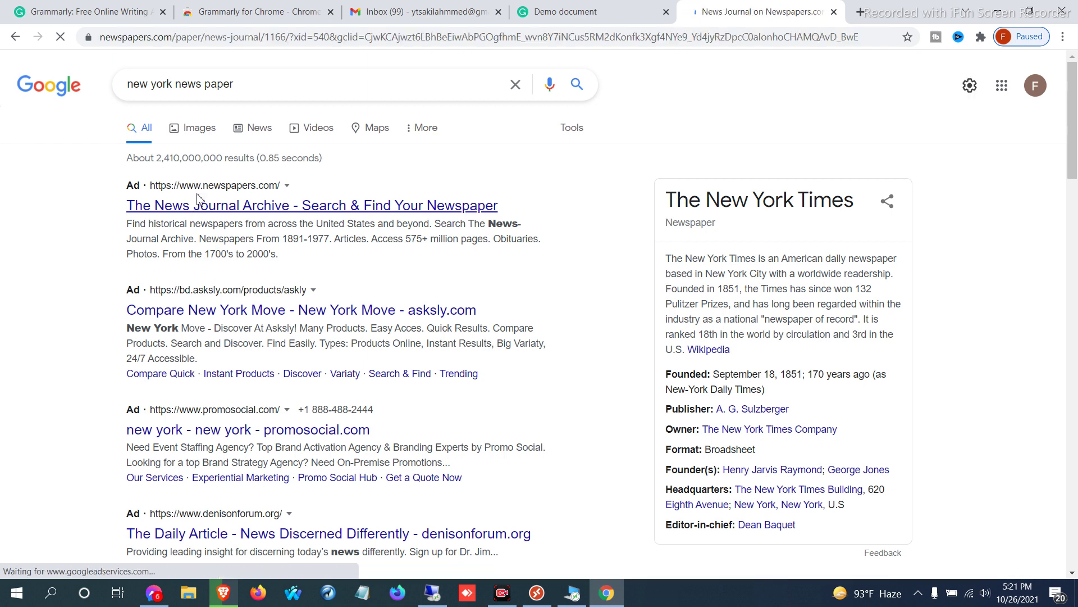
key(alt+Left)
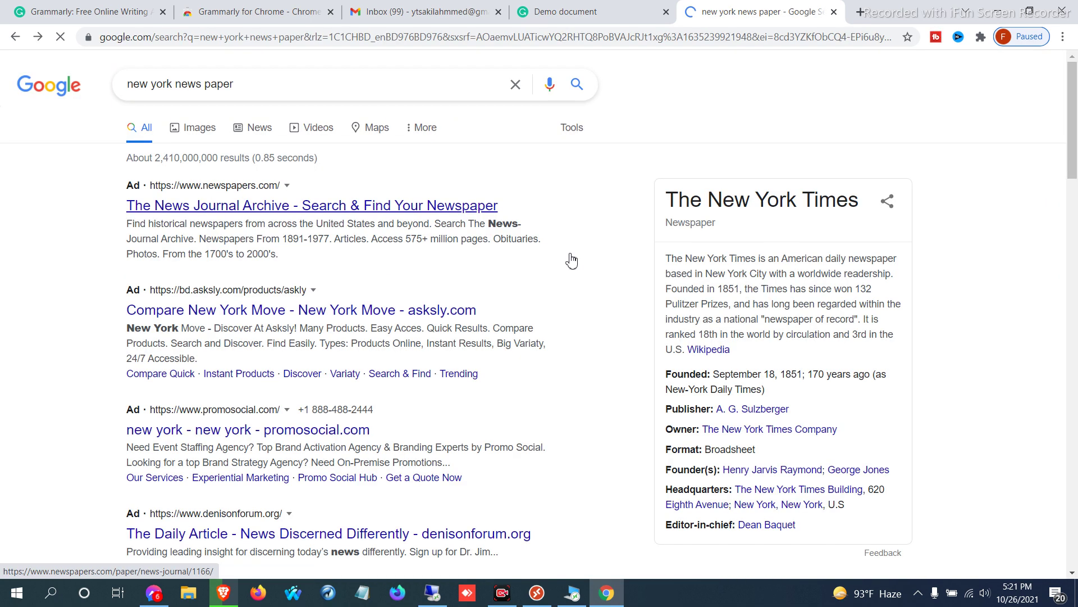
scroll(568, 257, down, 7)
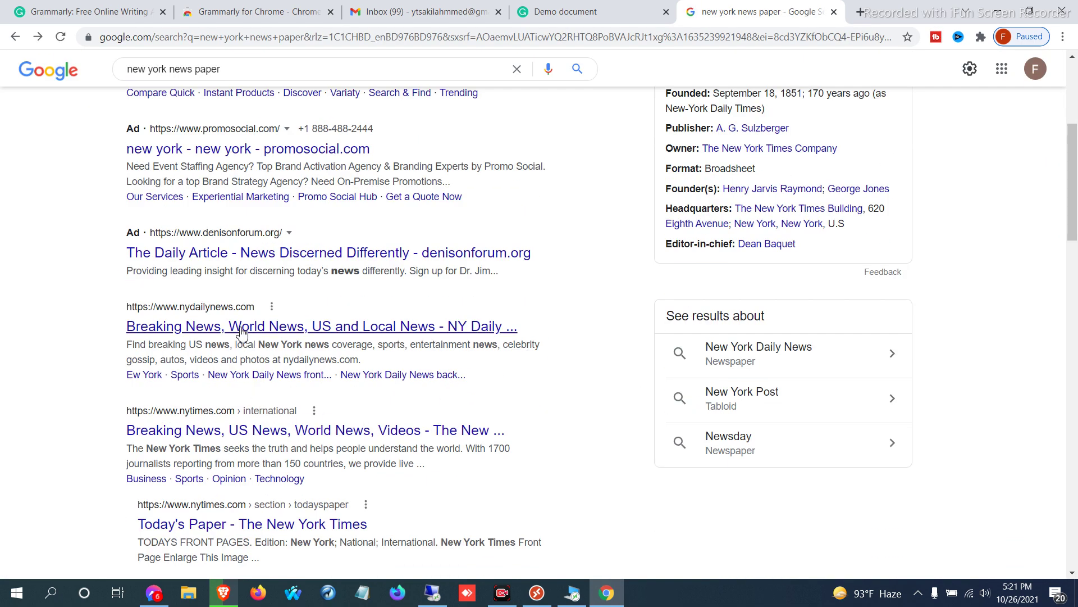
click(242, 331)
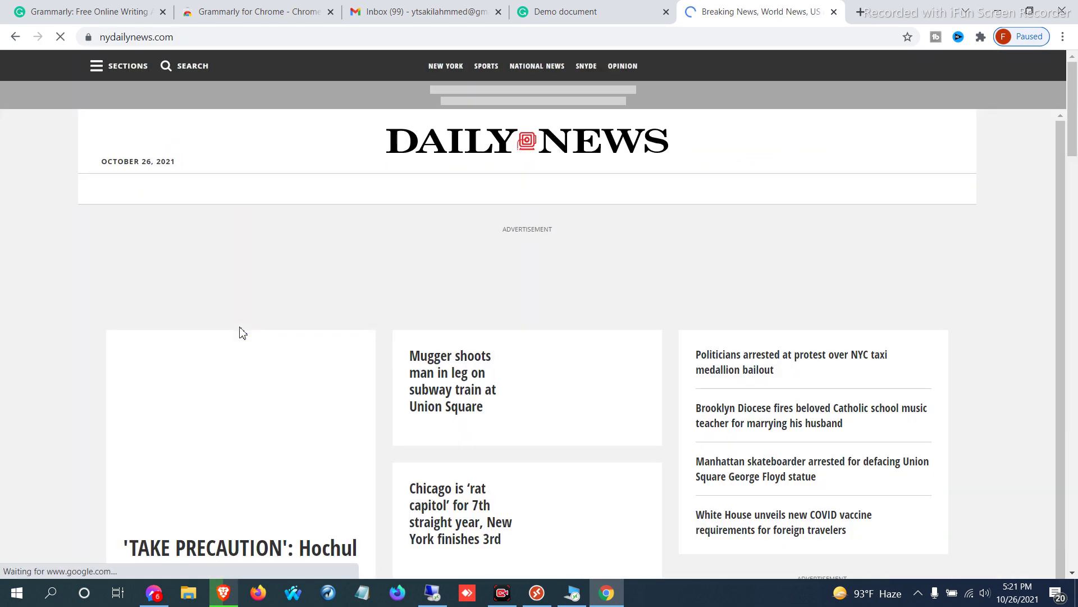
scroll(474, 241, down, 5)
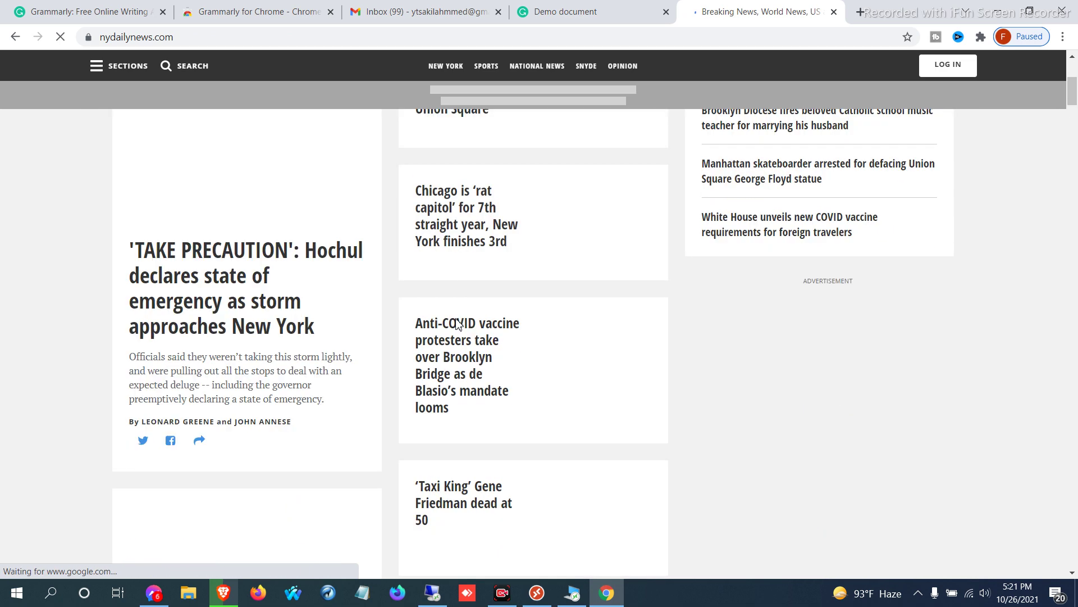
click(466, 229)
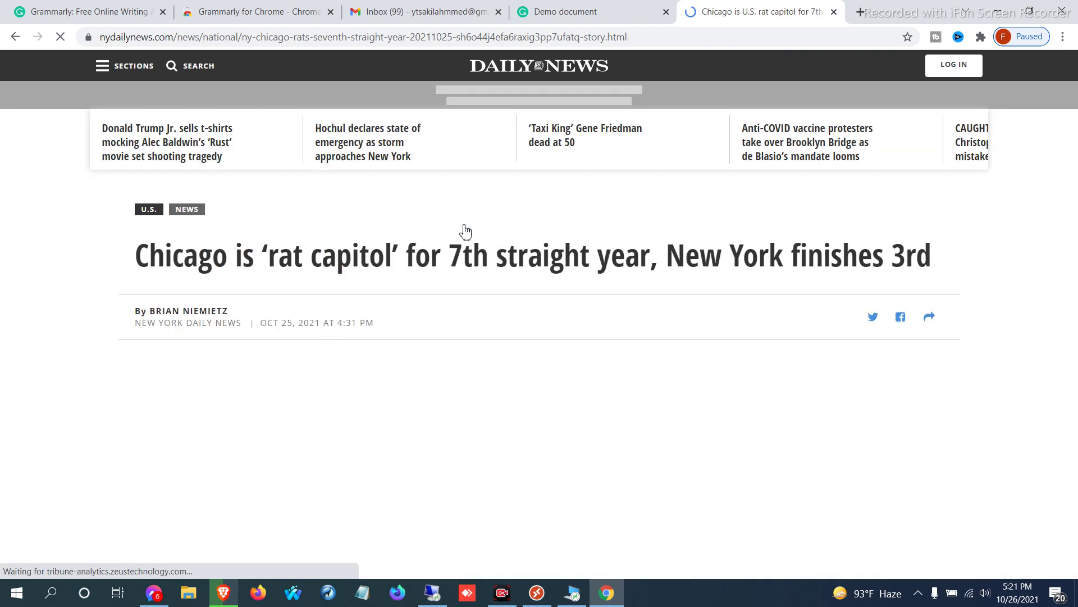
Step: Look up the word "scavenging" from the article's paragraph about Orkin with a Google search
scroll(466, 230, down, 12)
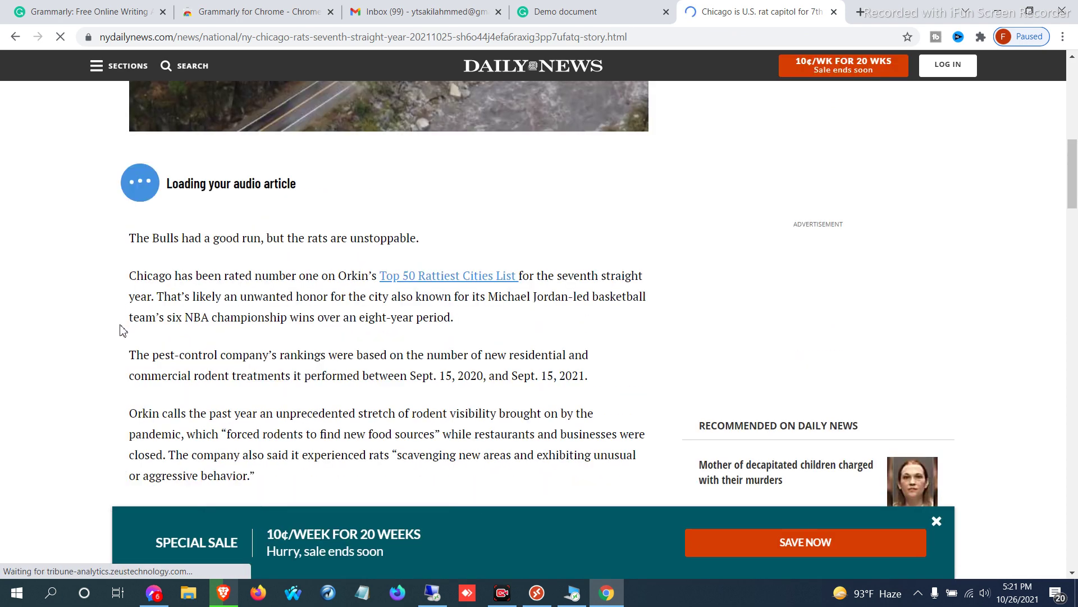
drag(115, 351, 588, 479)
click(352, 438)
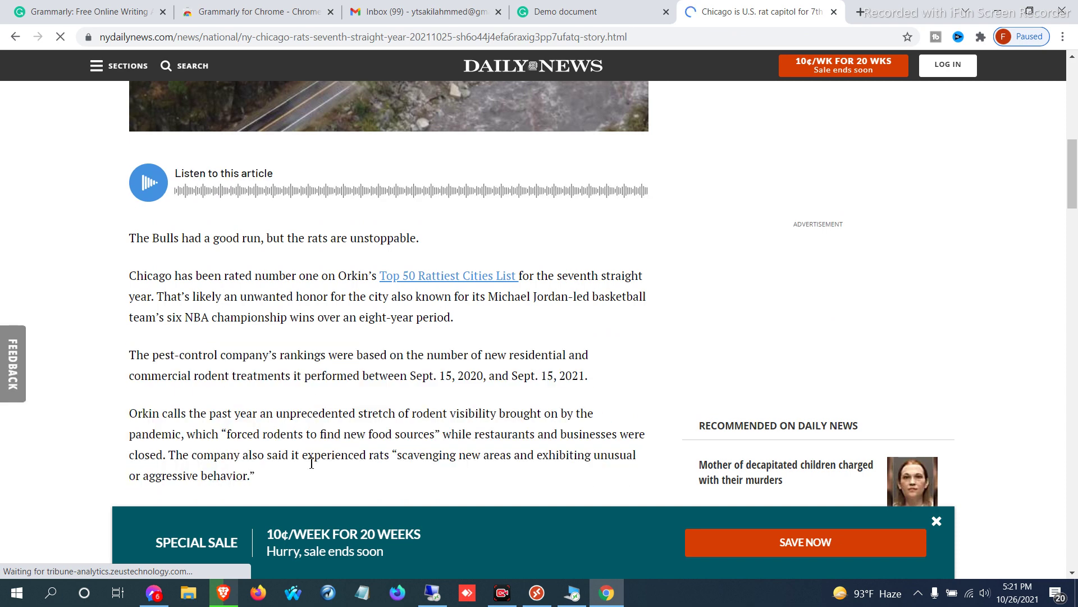
scroll(311, 463, down, 3)
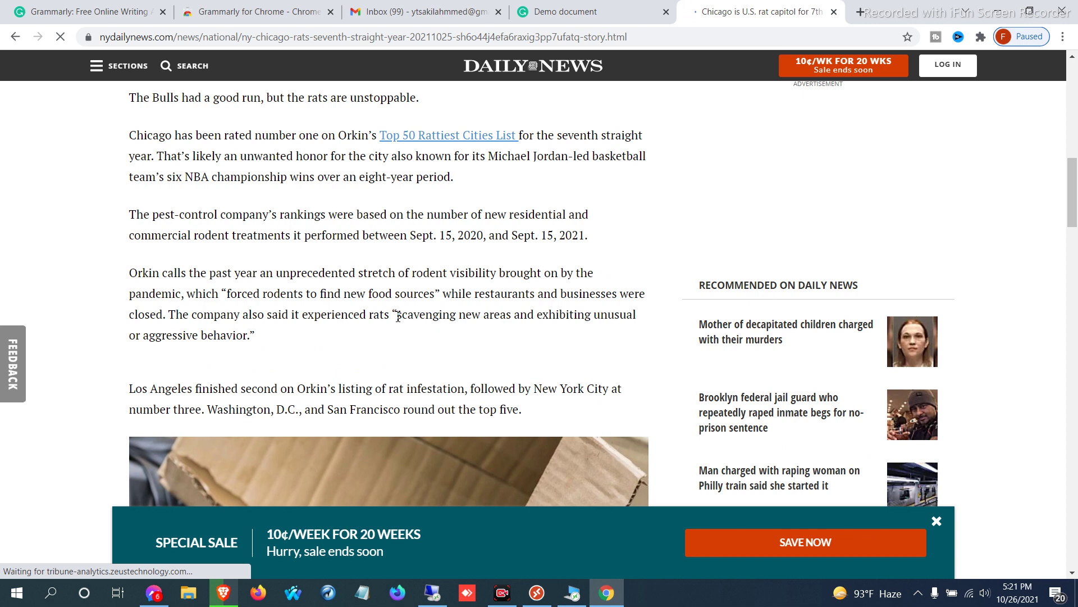
drag(405, 316, 461, 319)
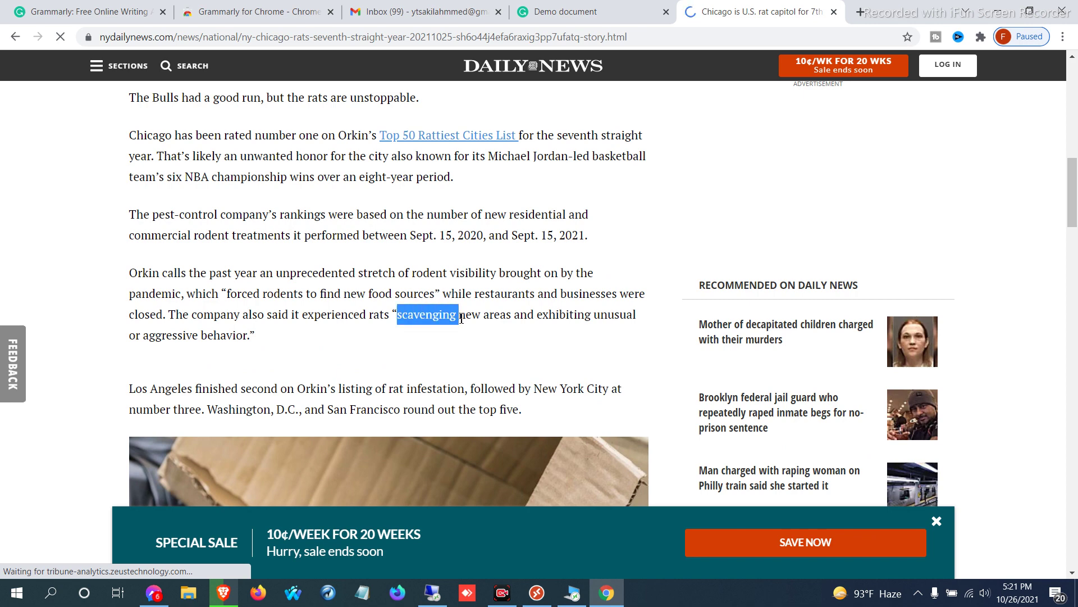
click(573, 332)
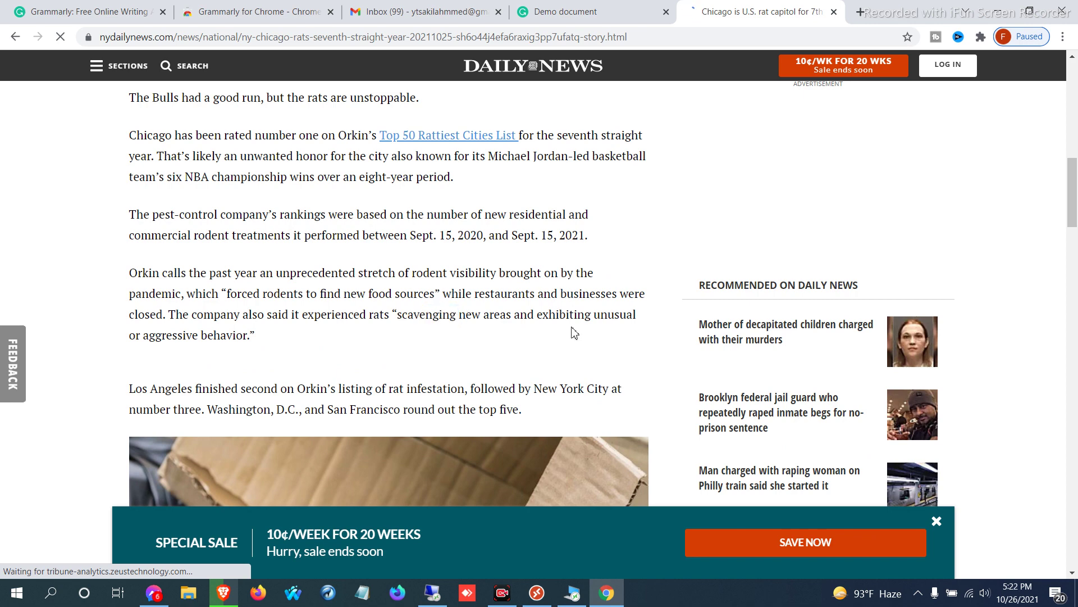
mouse_move(402, 314)
mouse_down()
mouse_move(458, 311)
mouse_move(397, 319)
mouse_up()
click(436, 320)
right_click(414, 324)
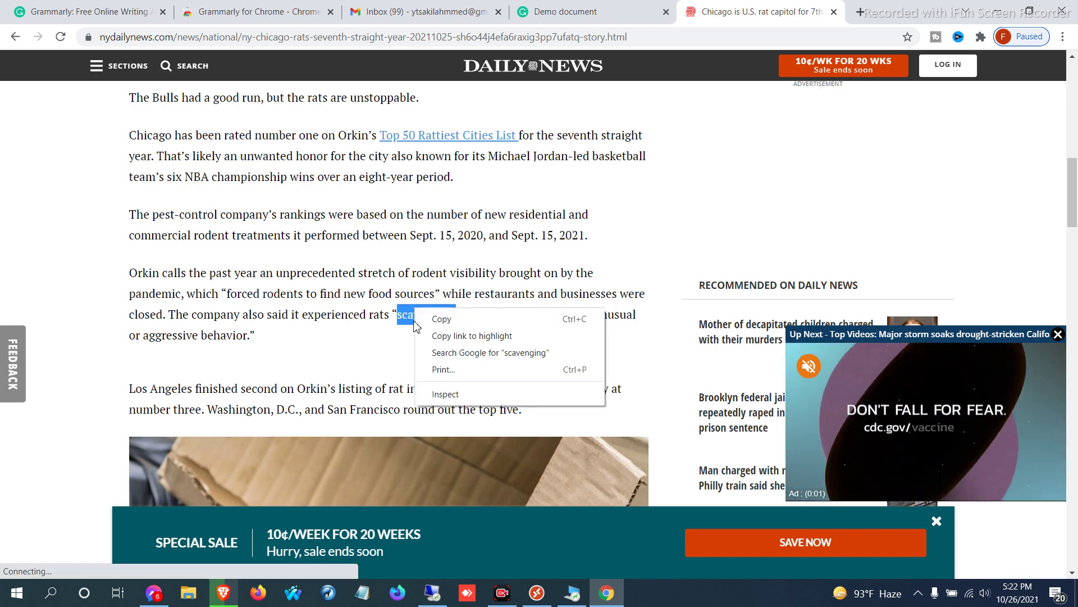
click(452, 352)
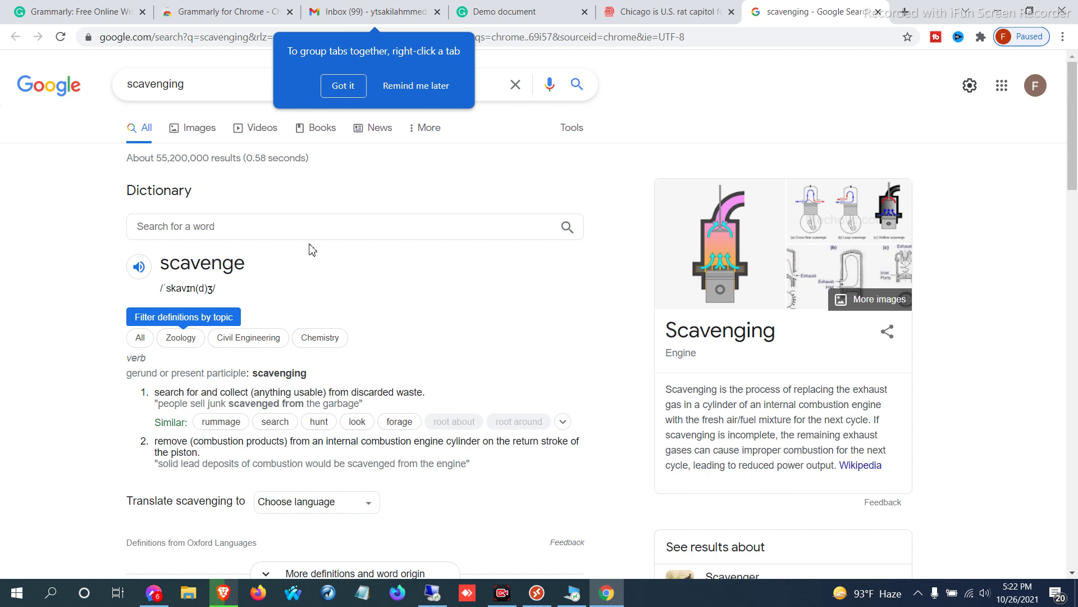
Step: Extend the search query to "scavenging to bangla meaning" and run it
click(190, 84)
text(to bank)
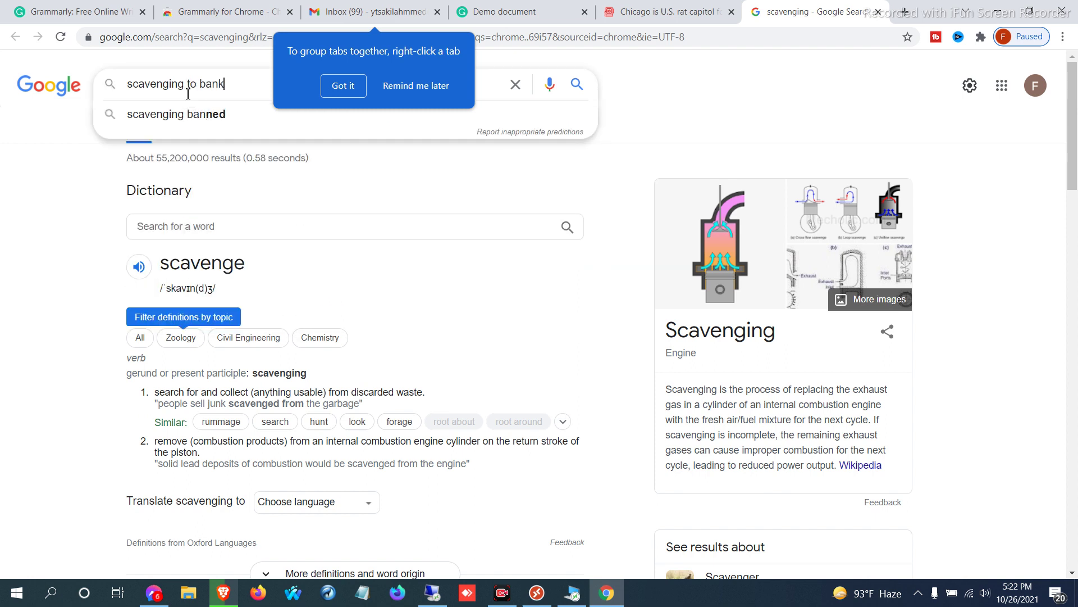
key(BackSpace)
key(BackSpace)
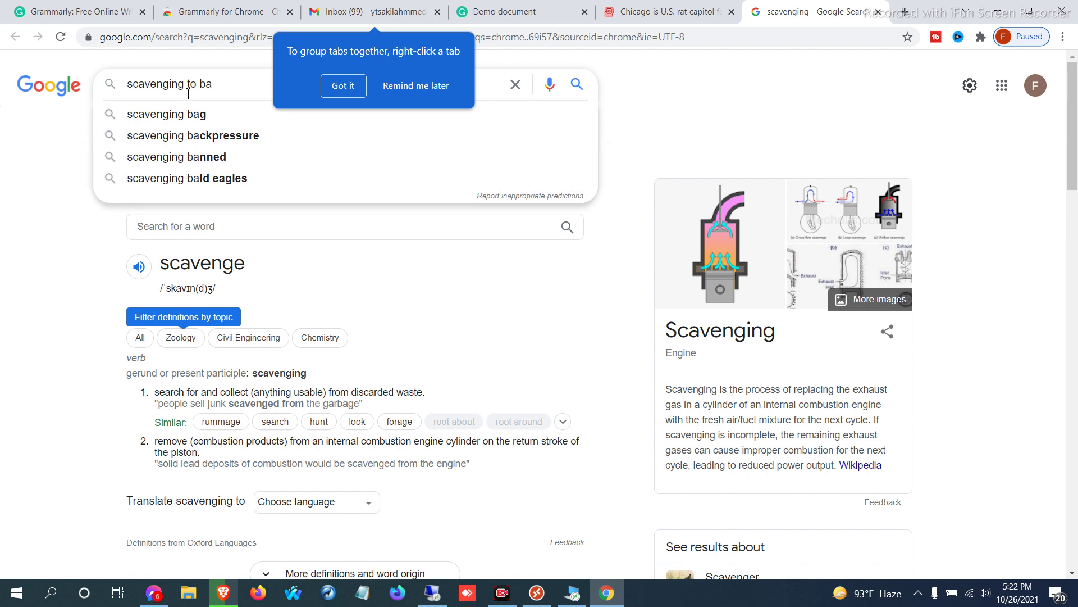
text(ngla de)
key(BackSpace)
key(BackSpace)
key(BackSpace)
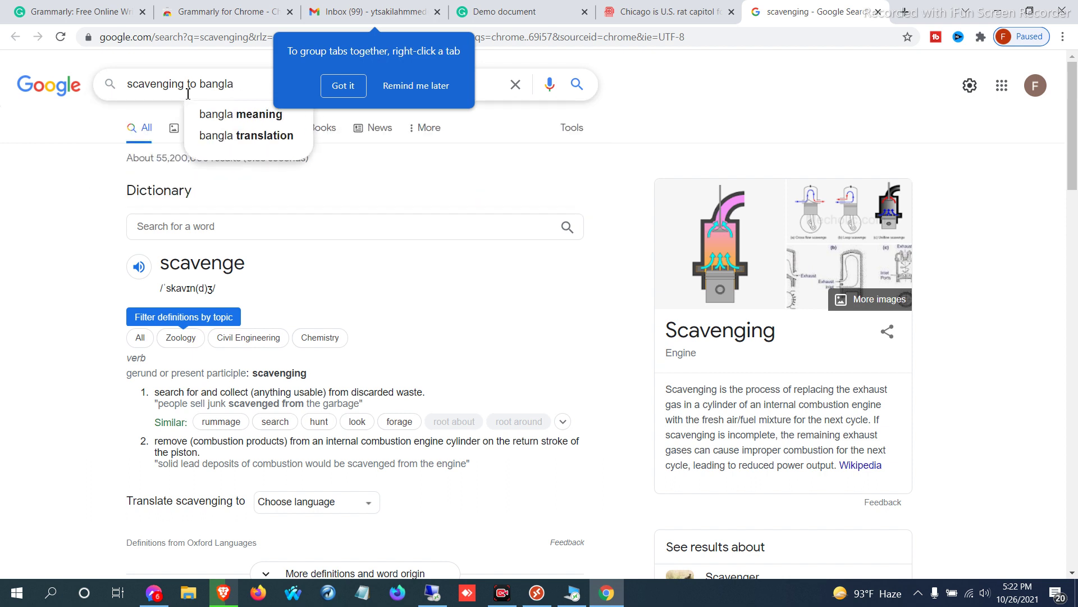
text(meani)
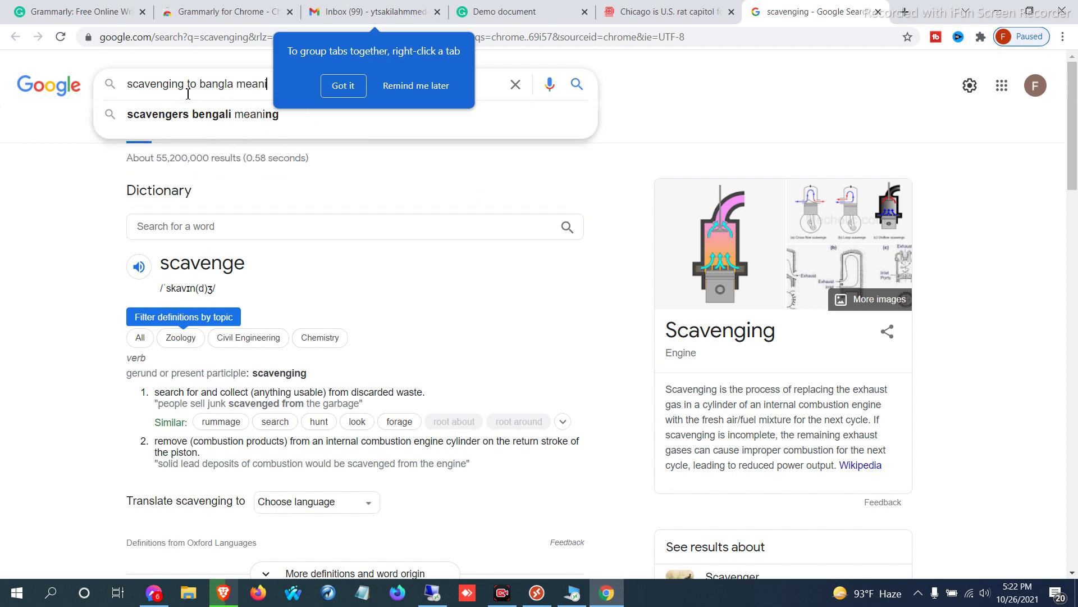
text(g)
key(Return)
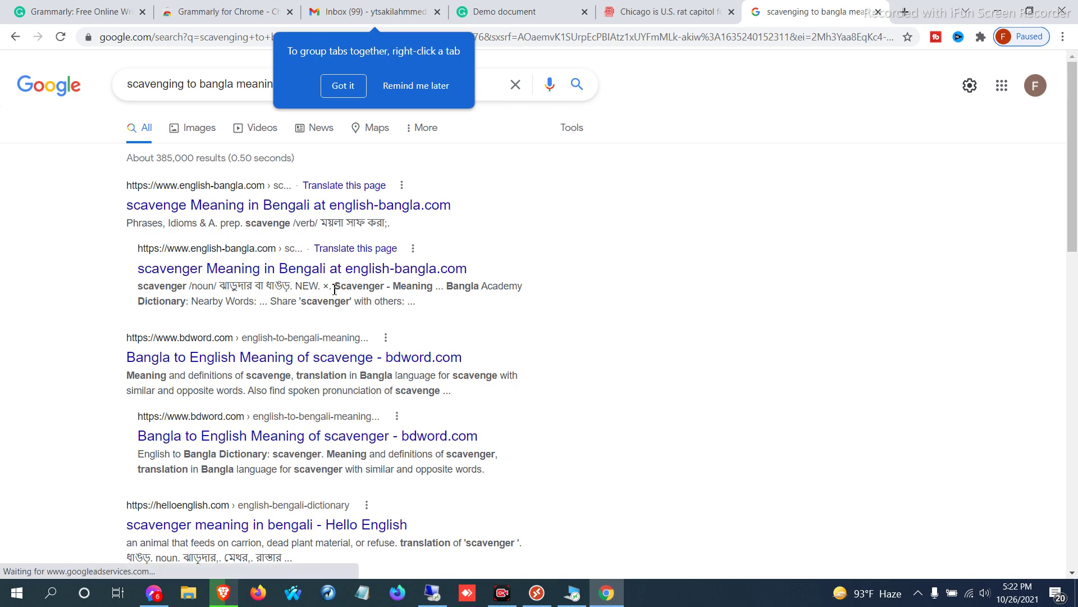
Step: Look through the results for the Bengali meaning of scavenging, and return to the Daily News article tab
scroll(337, 298, down, 5)
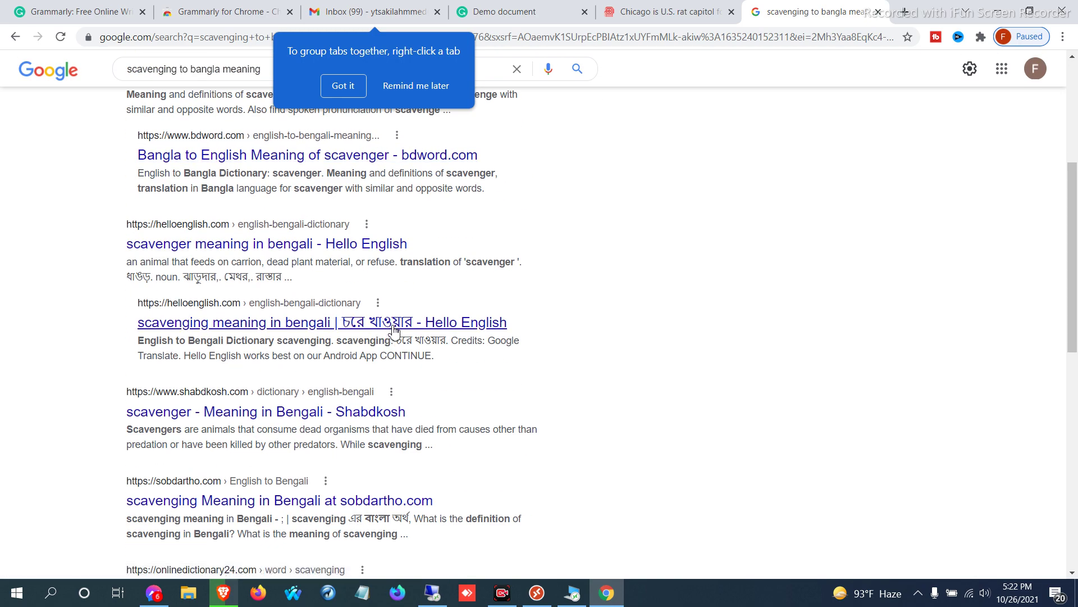
scroll(393, 334, down, 2)
scroll(393, 321, up, 8)
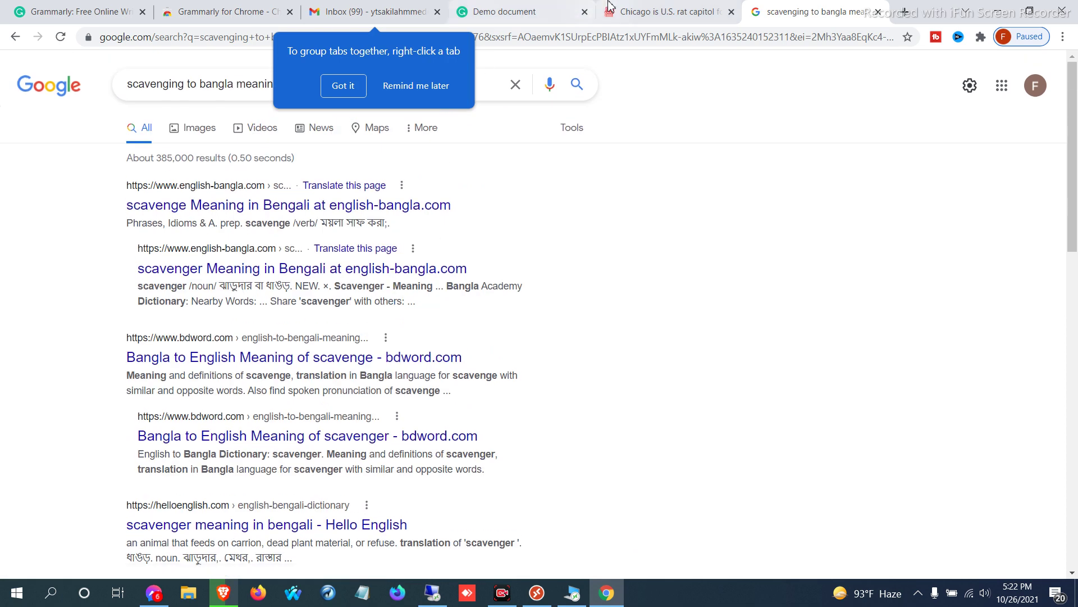
click(614, 17)
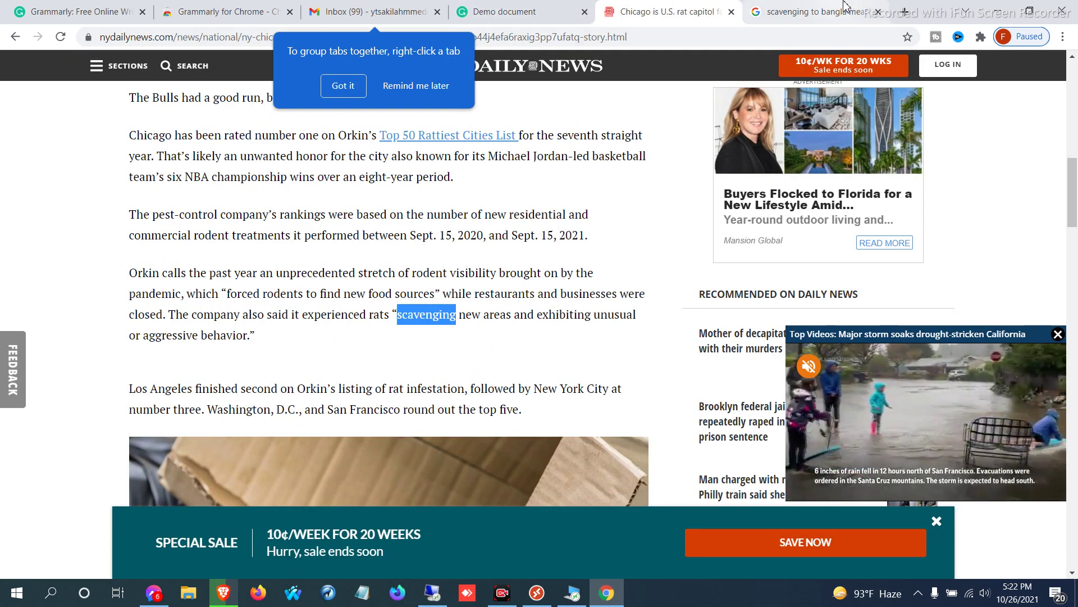
Step: Switch back to the scavenging search results and dismiss the tab-grouping tip
click(815, 12)
click(341, 85)
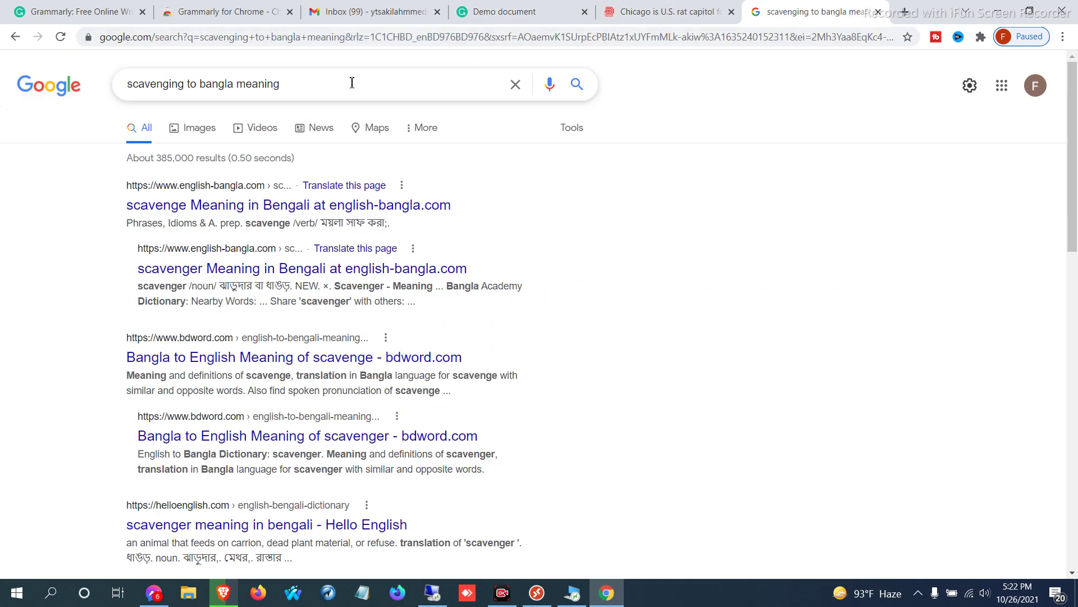
triple_click(352, 85)
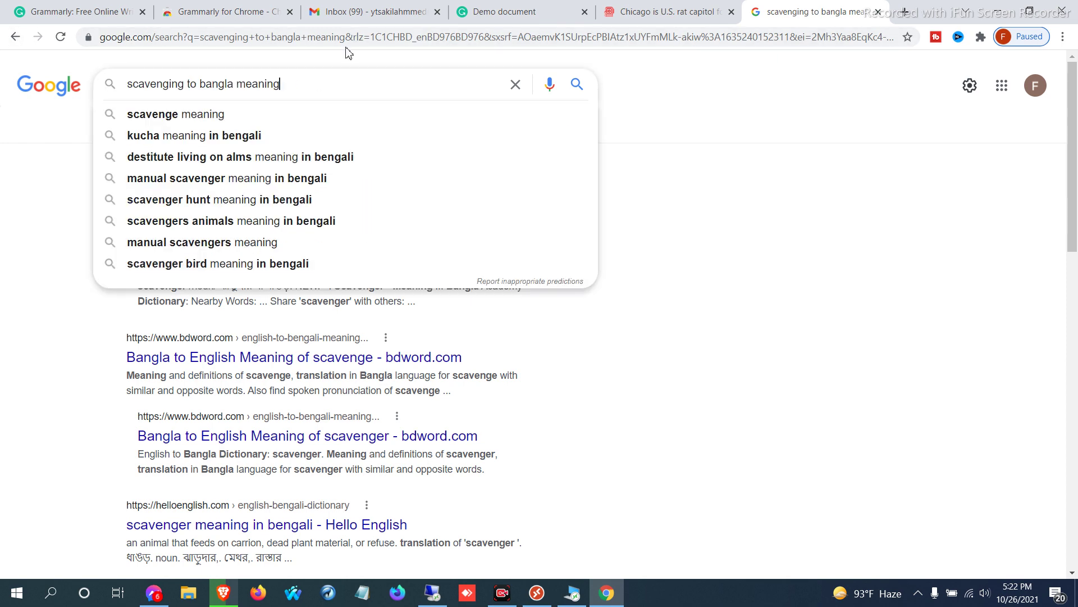
Step: Review the Grammarly Demo document's suggestions and the body text of the Gmail draft
click(505, 8)
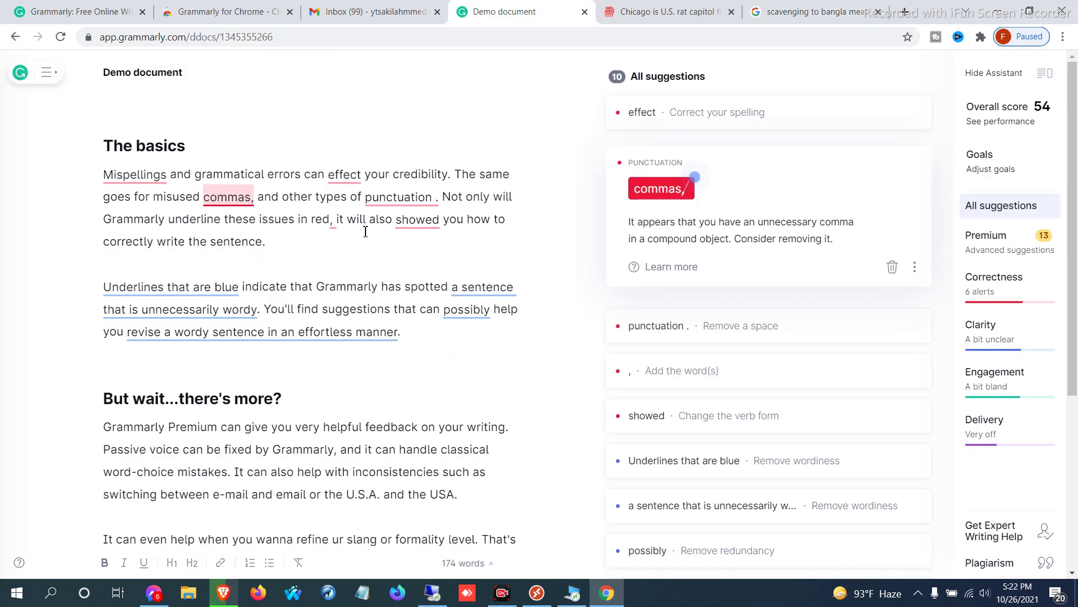
scroll(339, 264, down, 3)
scroll(341, 252, up, 3)
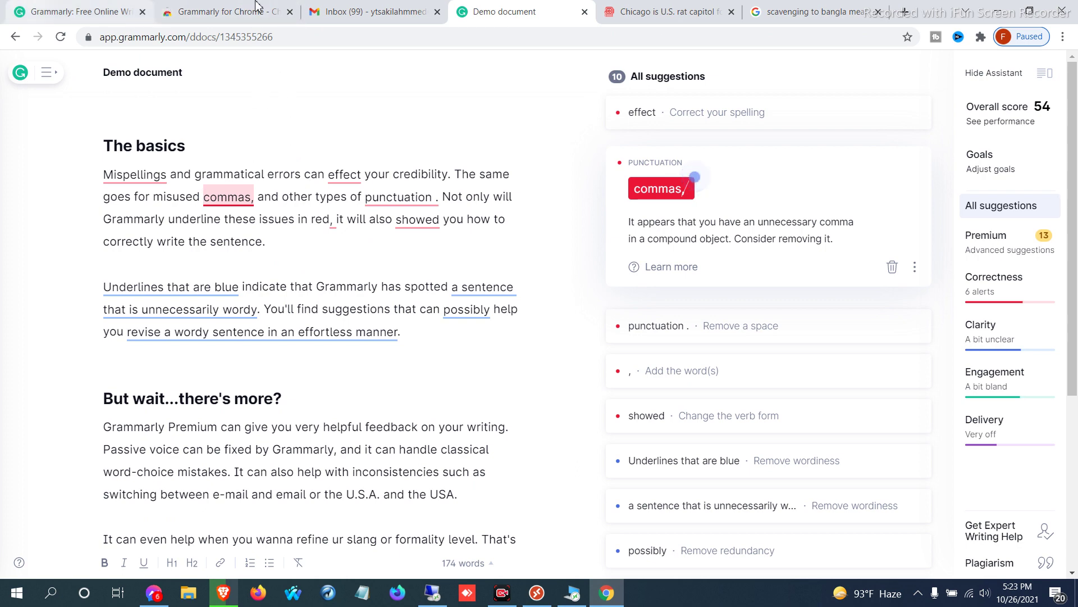
click(418, 7)
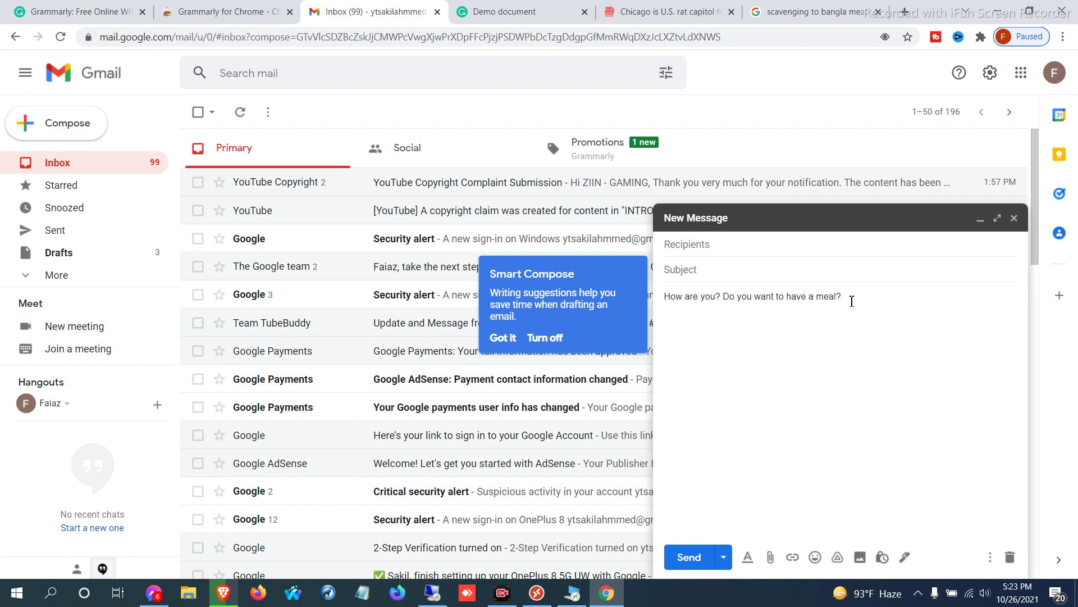
drag(852, 302, 637, 289)
Step: In the Grammarly for Chrome store tab, run a Google search for "grammarly google chrome extension"
click(241, 6)
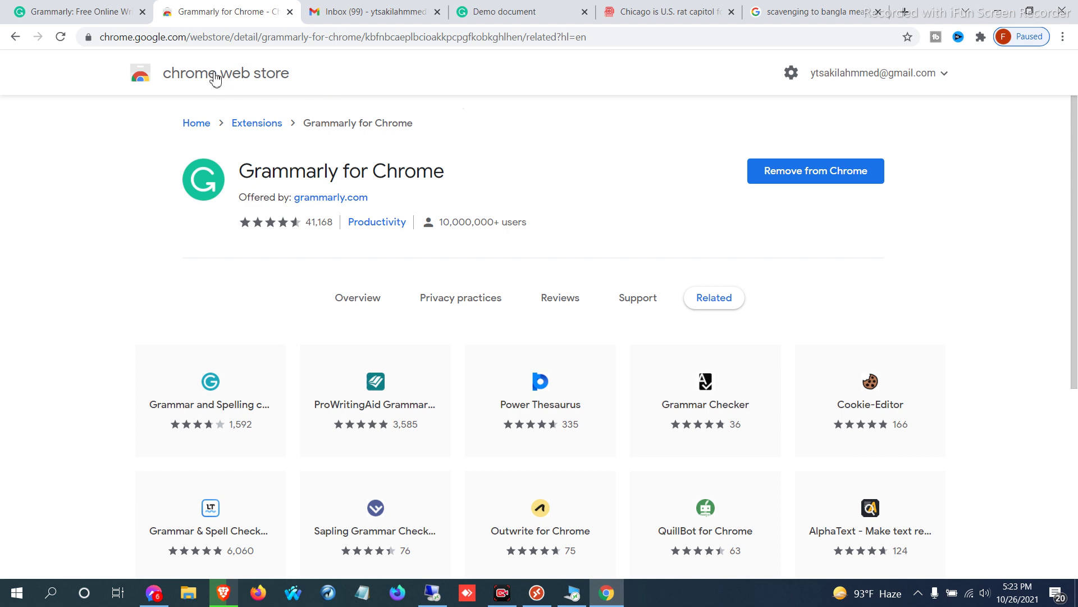
click(251, 37)
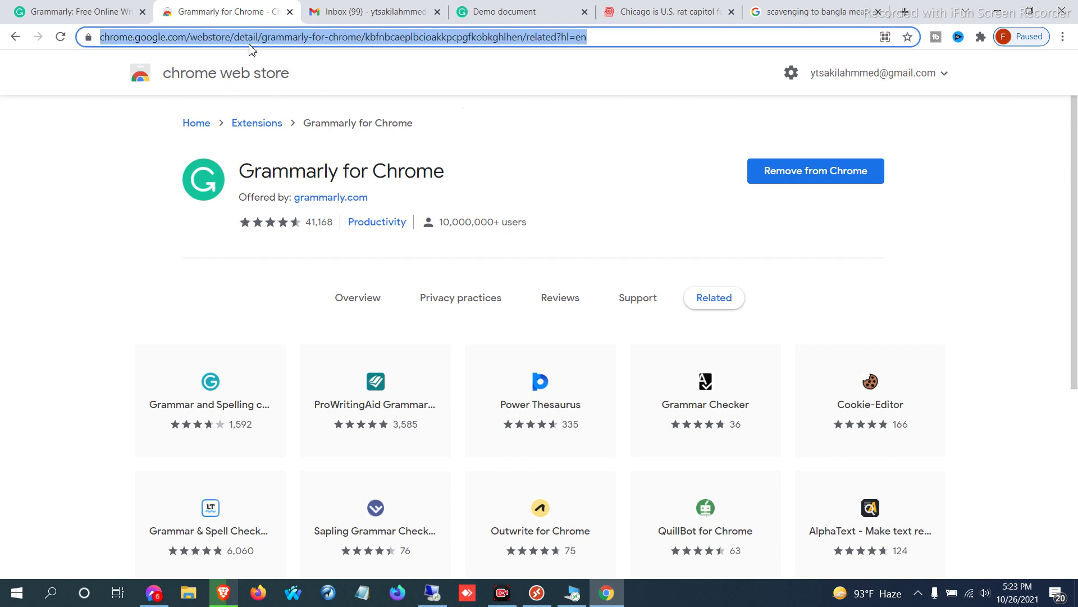
text(gramme)
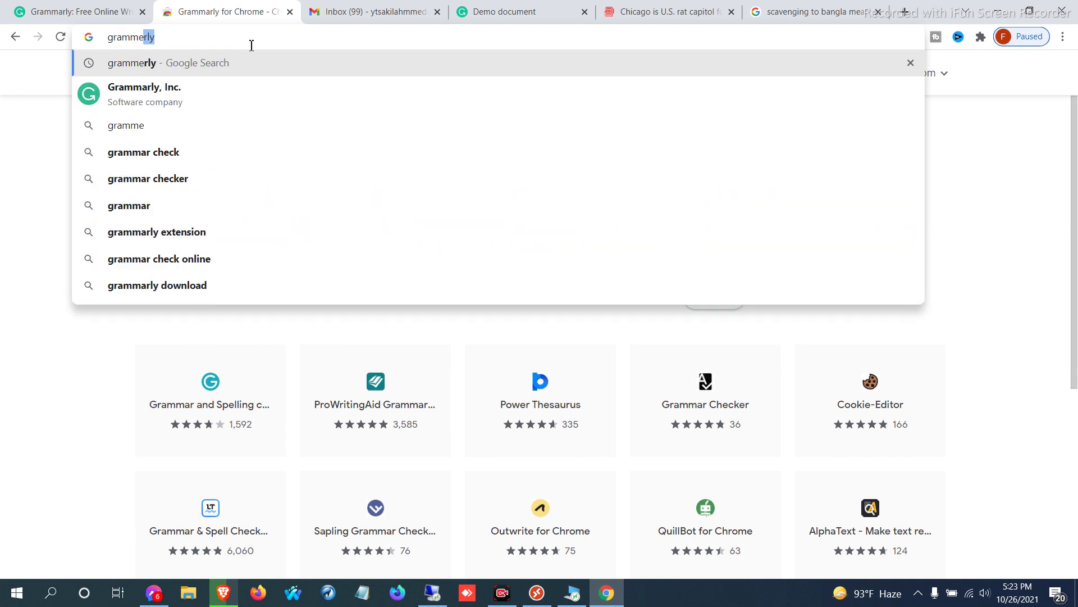
text(rly google)
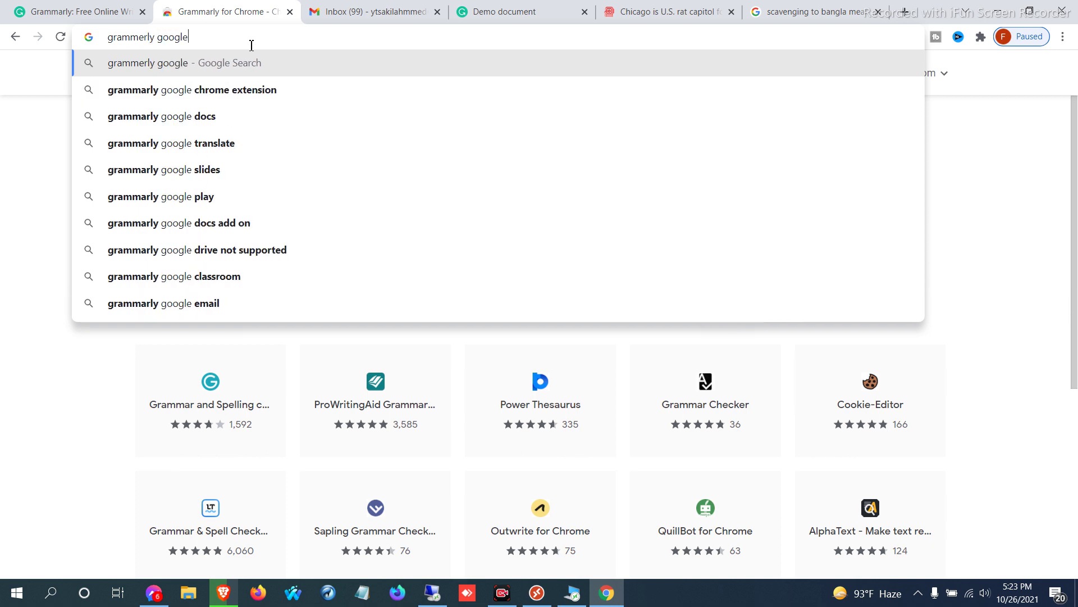
key(Down)
key(Down)
key(Up)
key(Return)
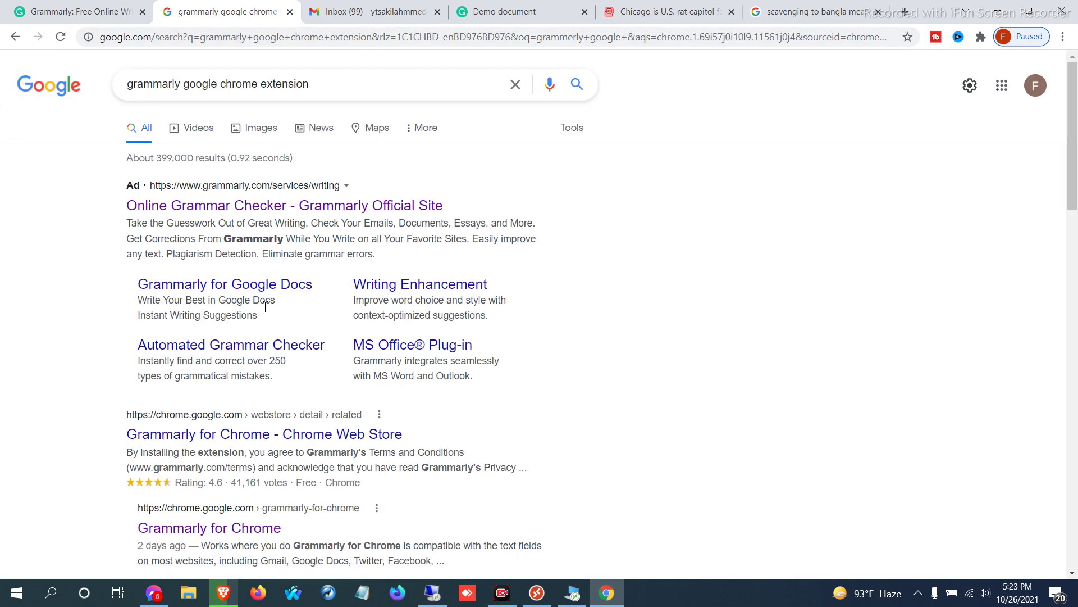
Step: Open the Grammarly for Chrome page in the Chrome Web Store from the search results and examine its title area
scroll(265, 261, down, 2)
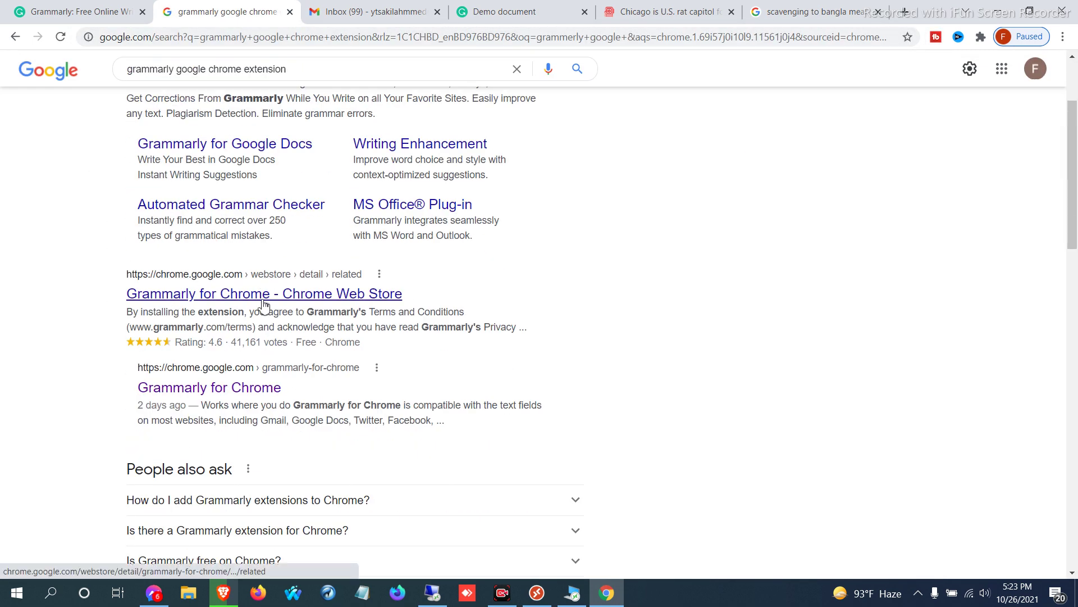
click(260, 298)
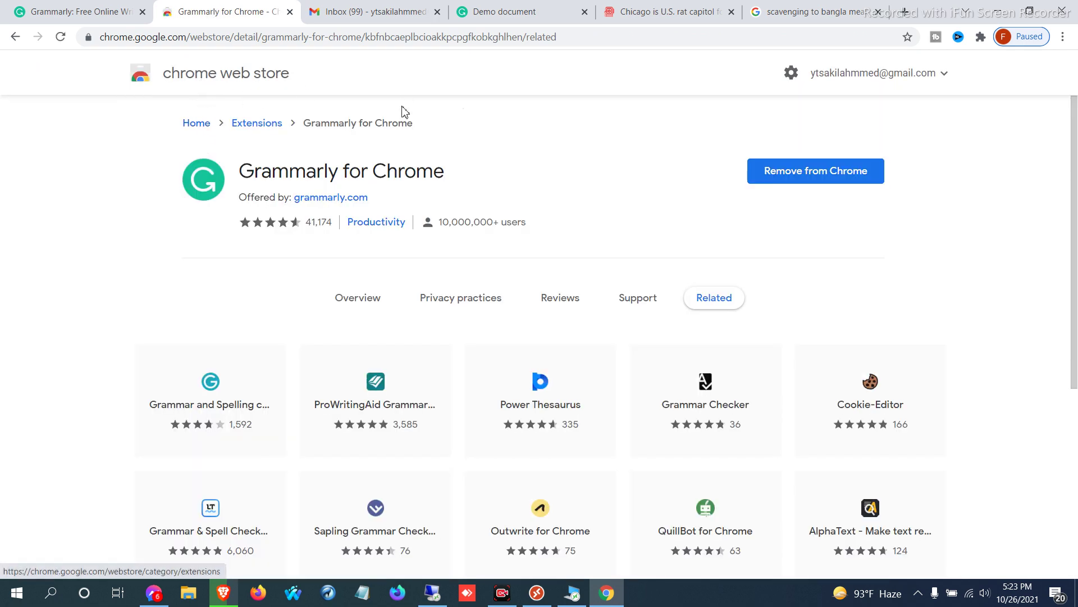
drag(245, 170, 532, 206)
drag(468, 161, 261, 147)
click(424, 152)
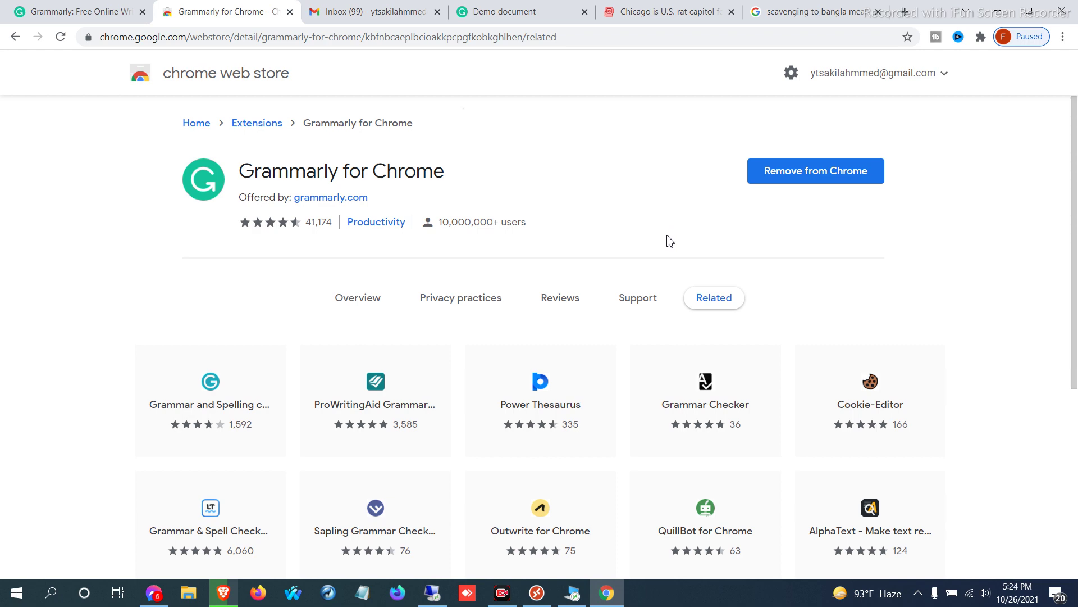
Step: Return to the Gmail draft and replace its body text with "iam going to an school."
click(381, 11)
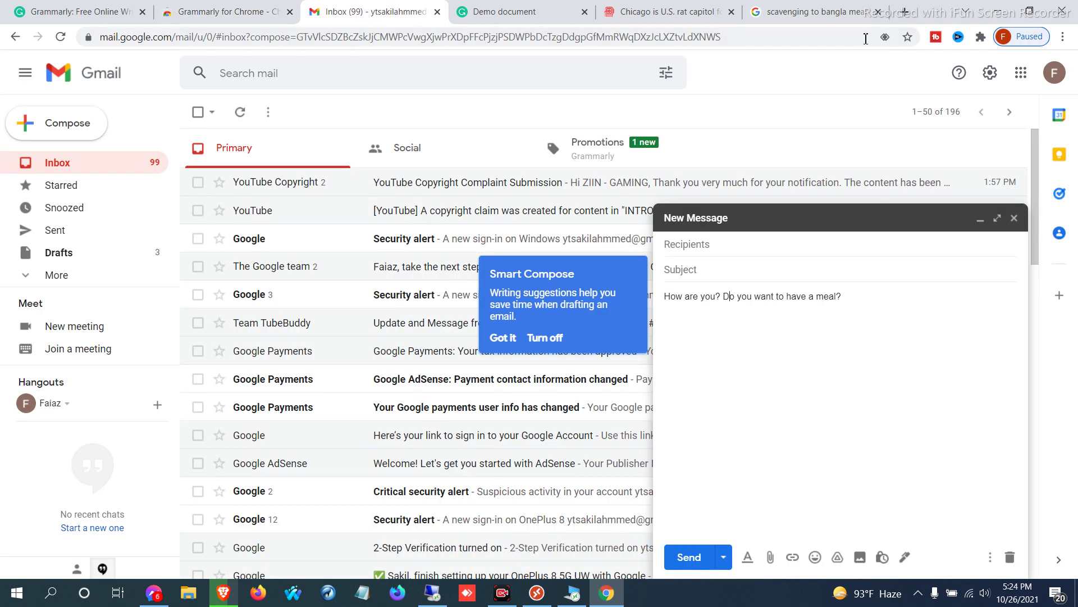
click(253, 11)
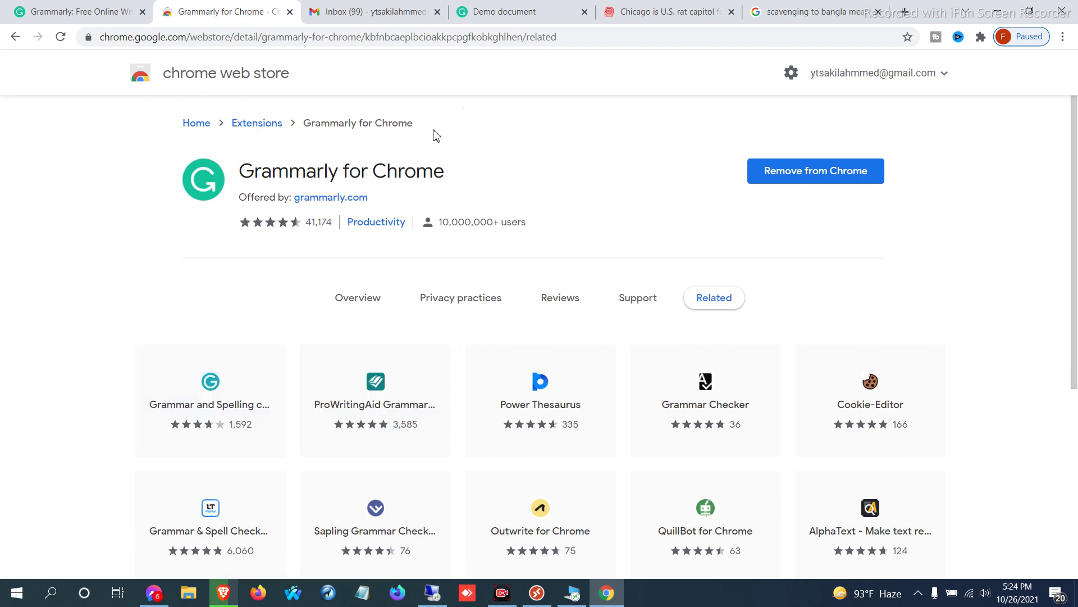
click(404, 12)
key(ctrl+a)
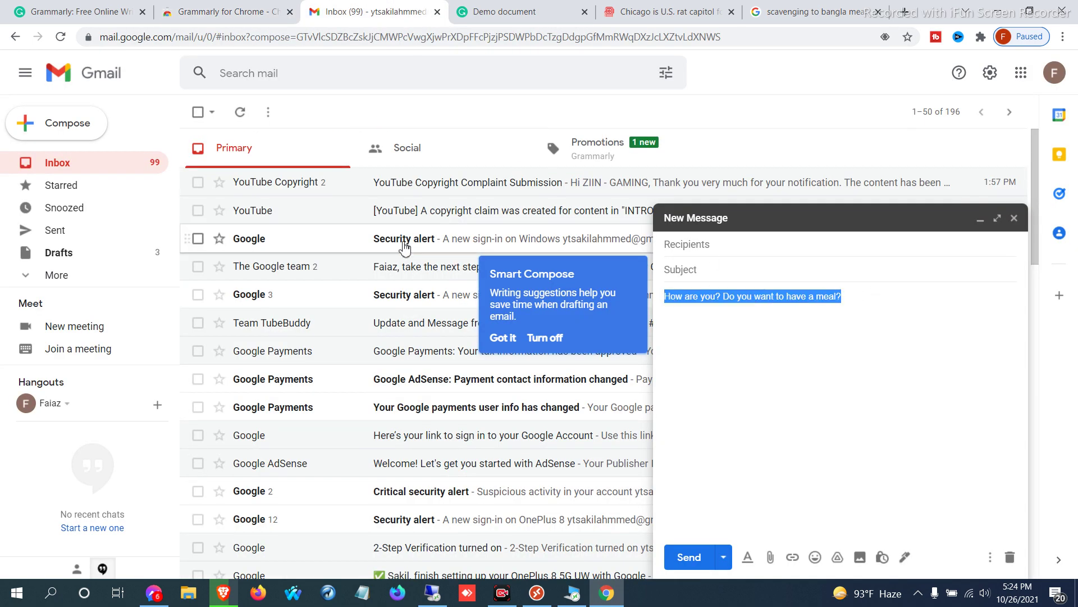
key(BackSpace)
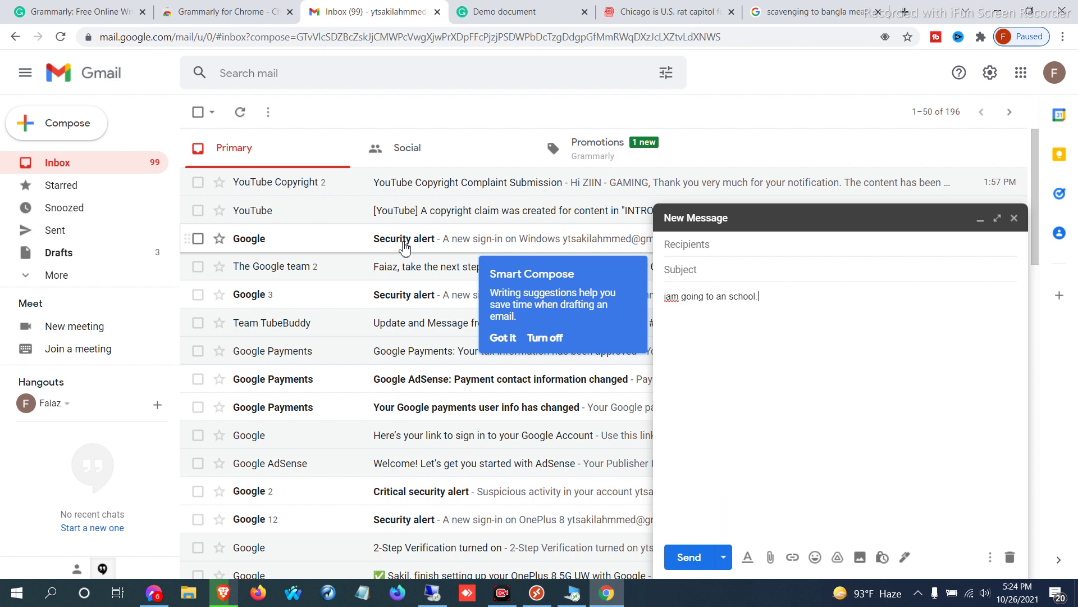
Step: Accept Grammarly's correction "i am" for the misspelled first word in the draft body
click(775, 311)
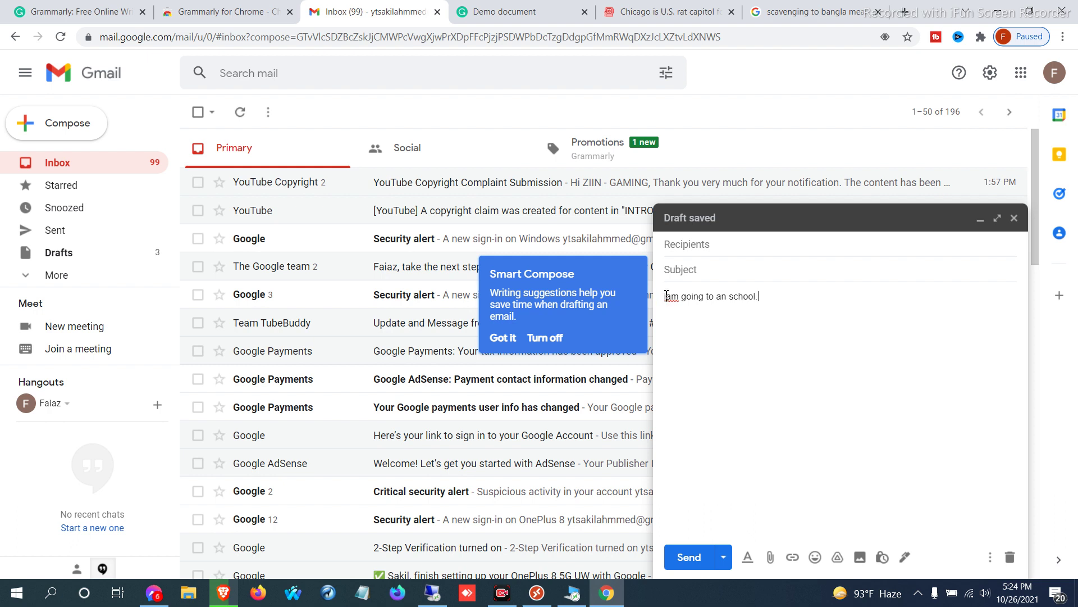
drag(666, 296, 678, 293)
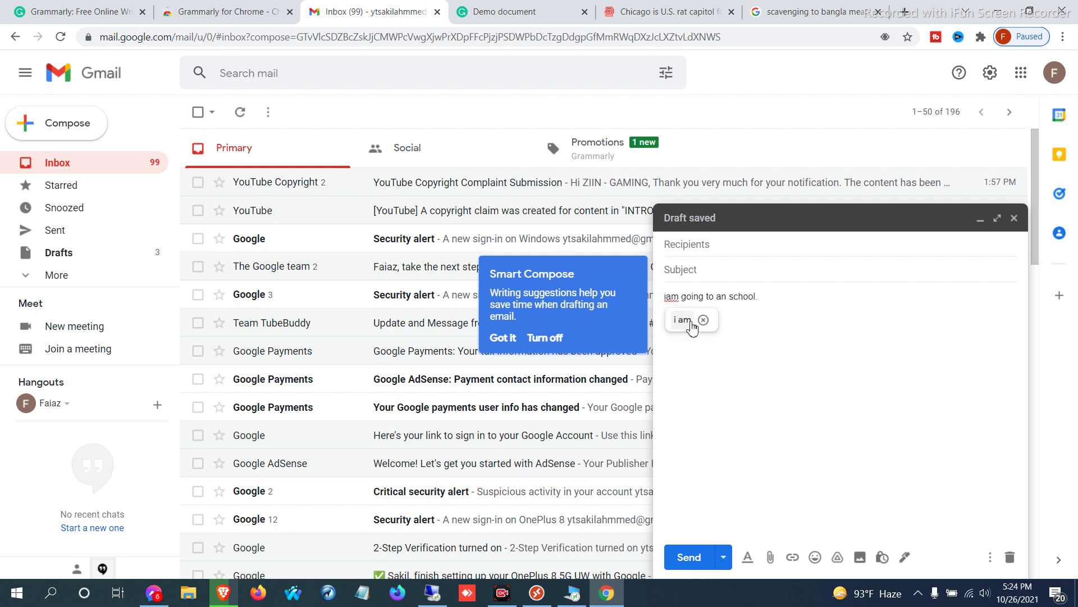
click(692, 322)
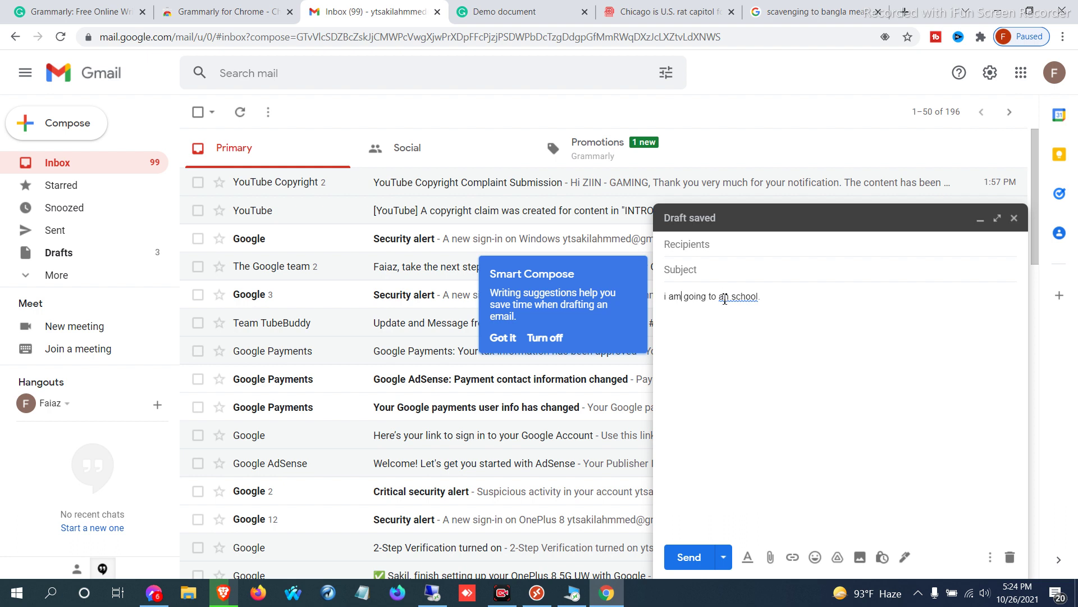
Step: Accept Grammarly's corrections that change "an school" to "a school" and "to a school" to "to school"
click(722, 302)
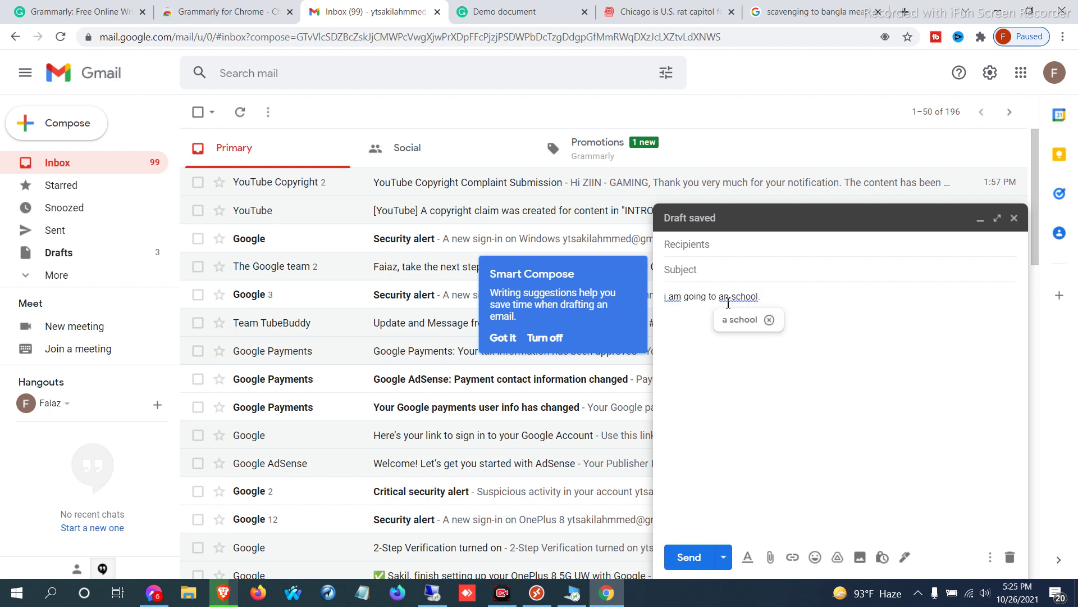
click(749, 324)
text(.)
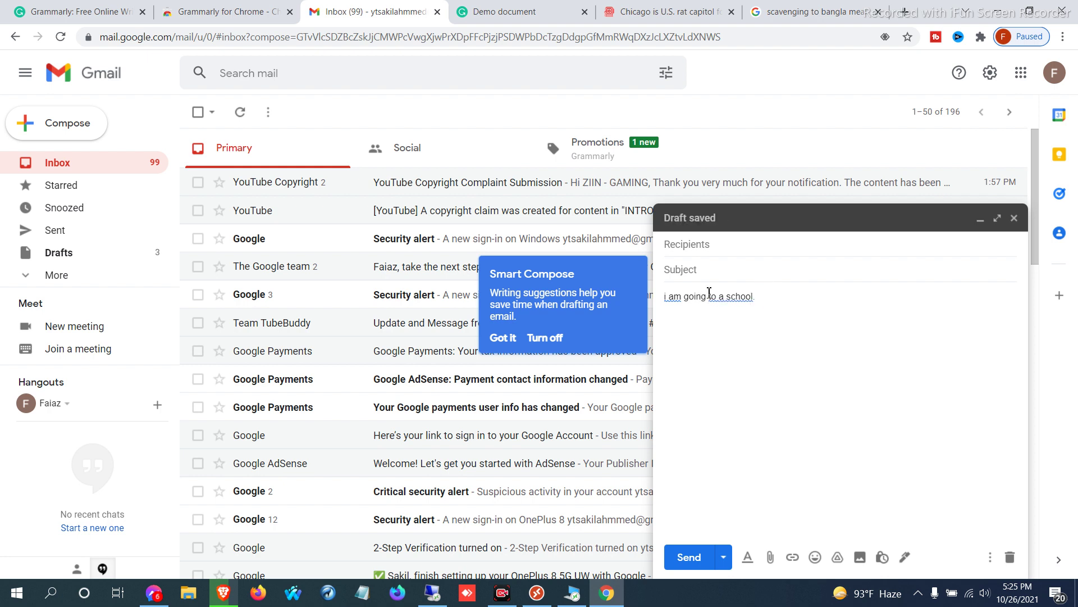
drag(711, 296, 757, 297)
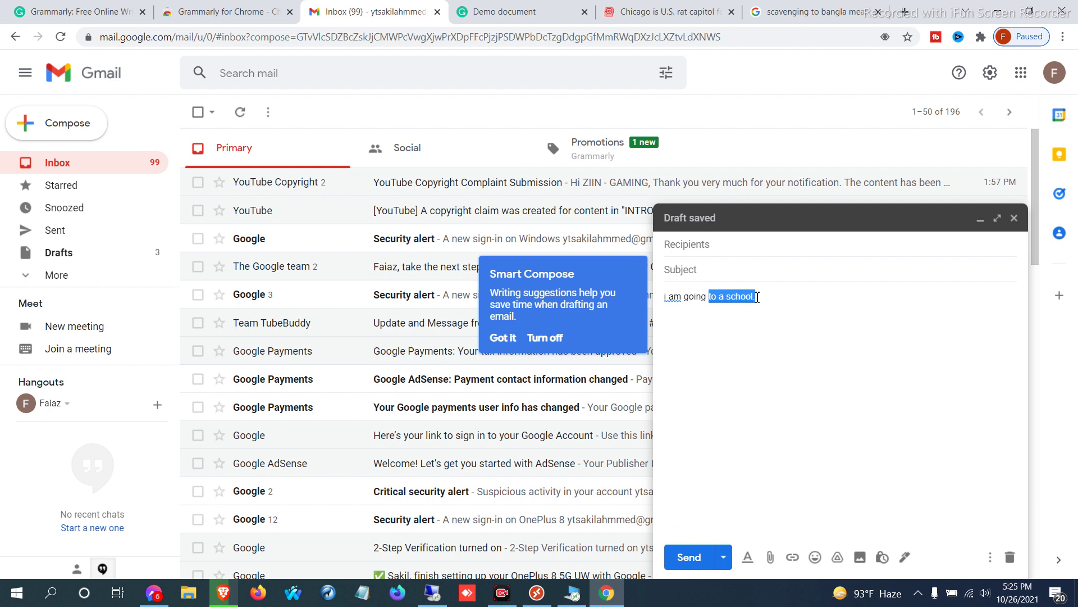
click(727, 297)
click(742, 323)
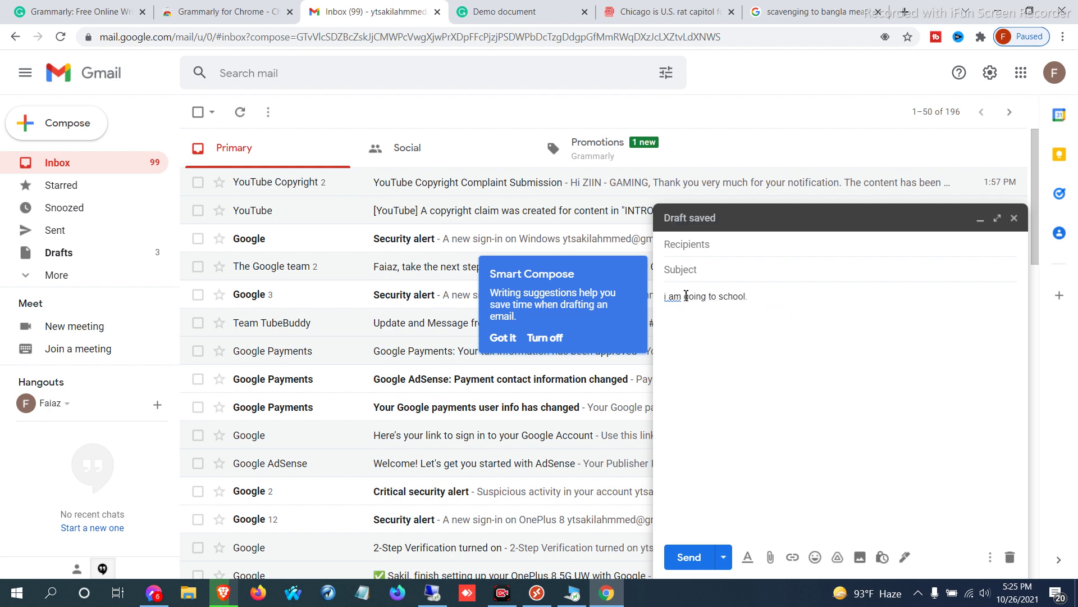
Step: Accept Grammarly's capitalization correction "I am" at the start of the sentence in the draft
double_click(669, 296)
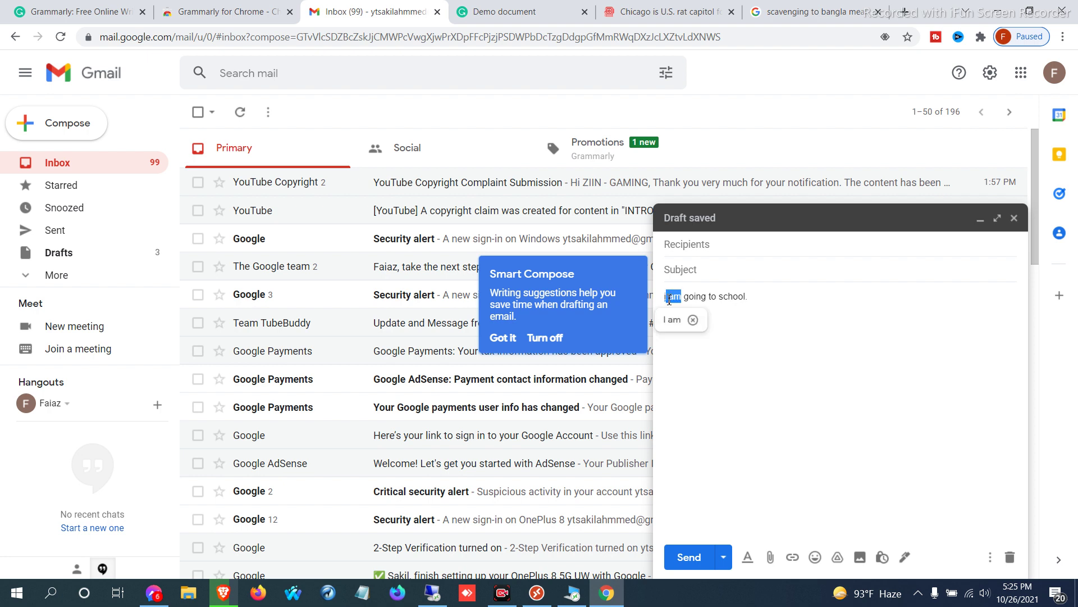
click(667, 297)
drag(662, 300, 671, 297)
click(678, 297)
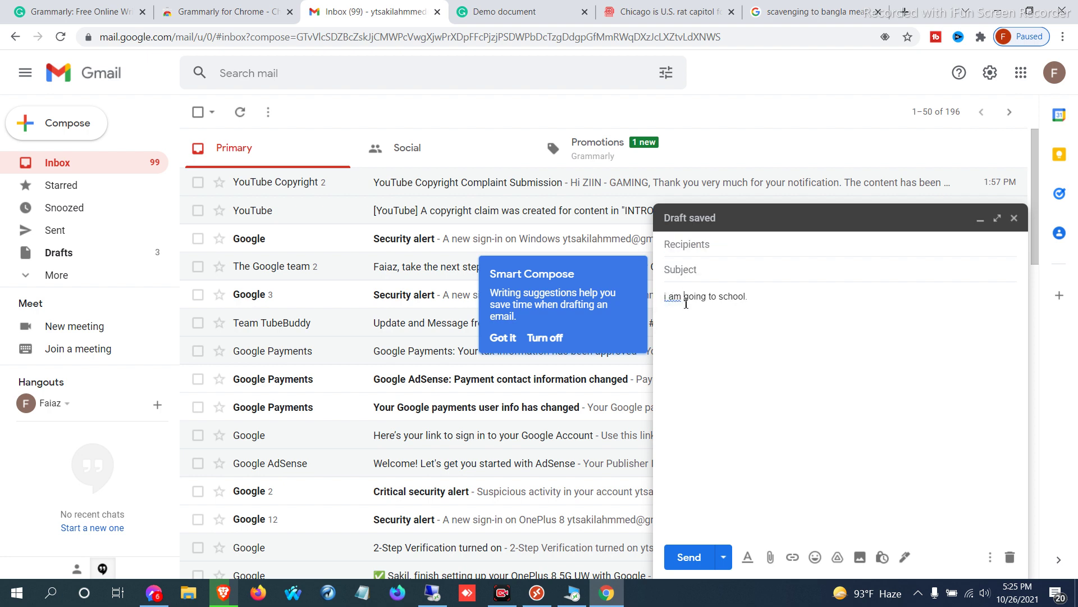
double_click(677, 296)
click(676, 296)
click(681, 320)
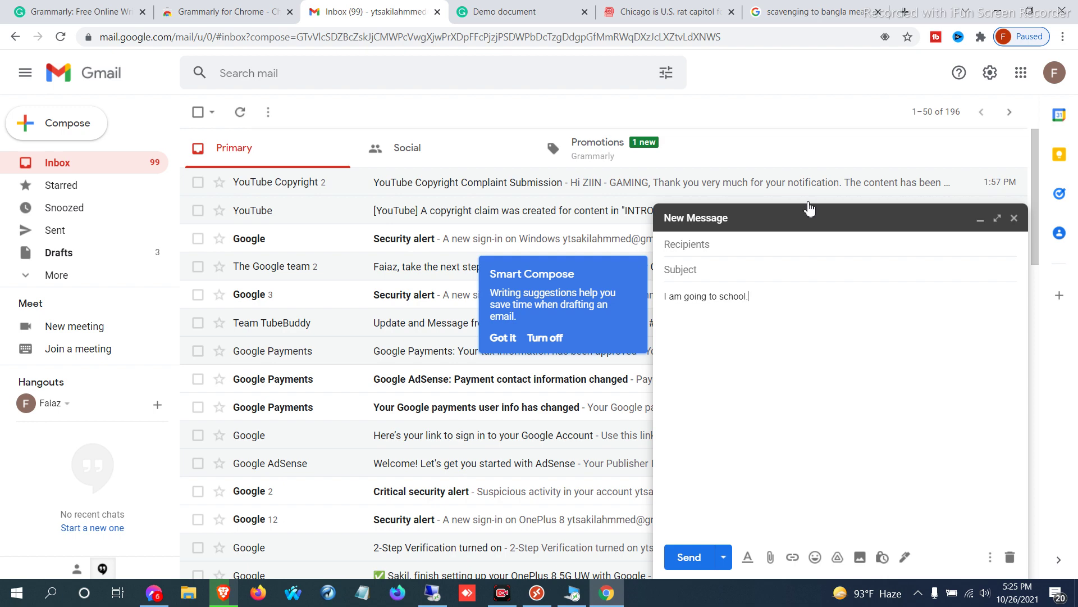
Step: Switch to the scavenging search results tab and select its address for a new search
click(786, 11)
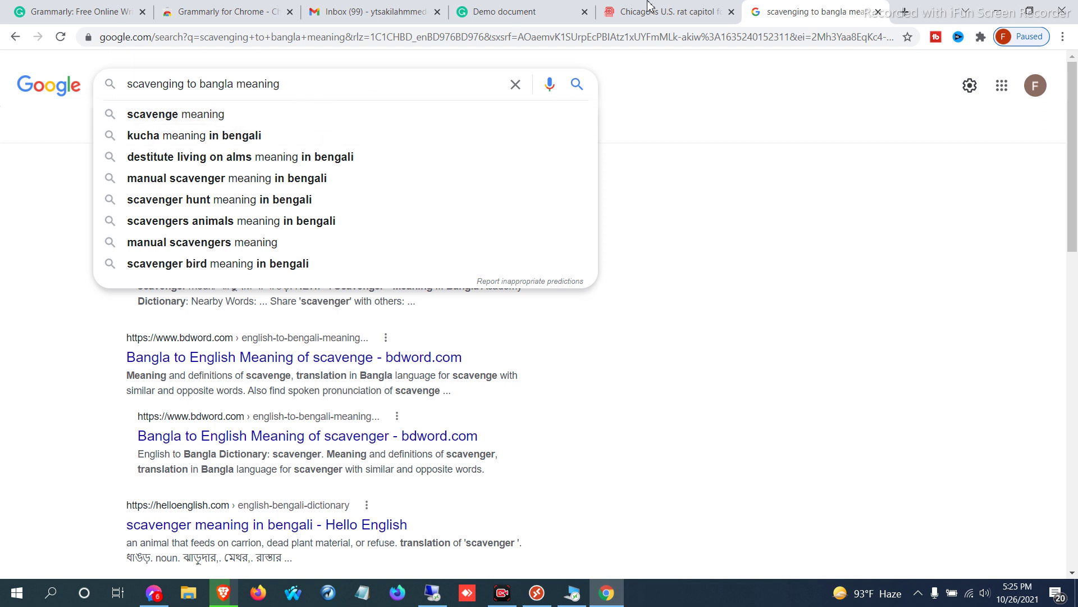
click(283, 38)
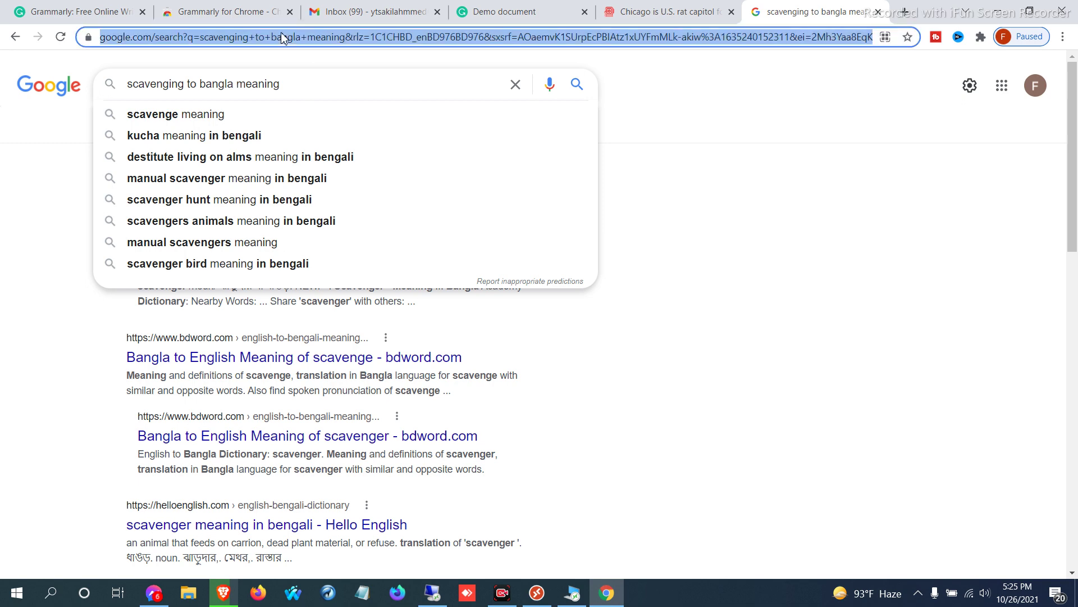
text(goog)
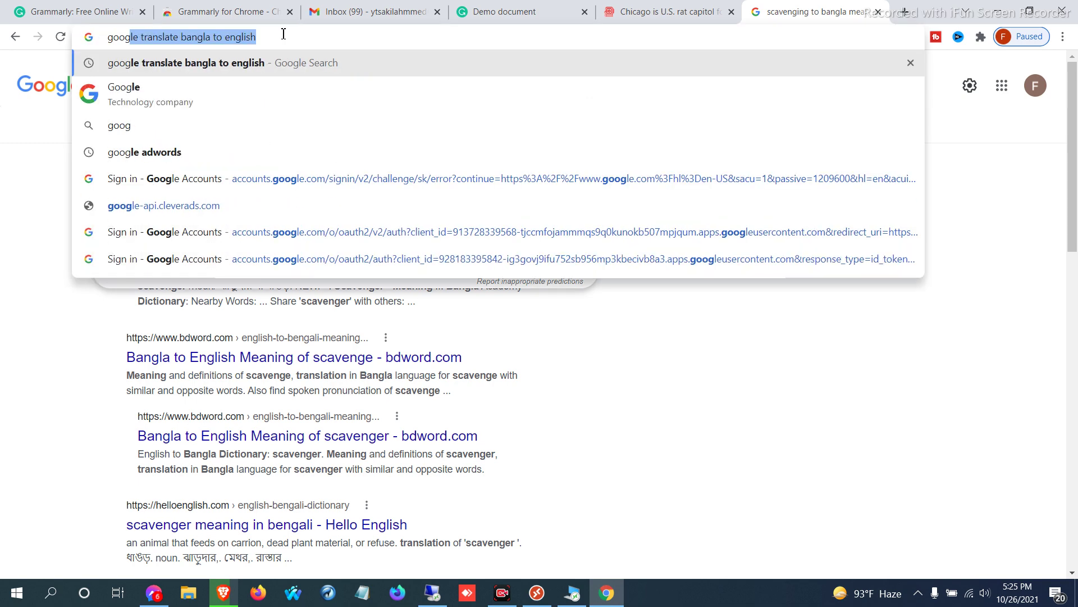
key(BackSpace)
key(BackSpace)
key(BackSpace)
key(BackSpace)
key(BackSpace)
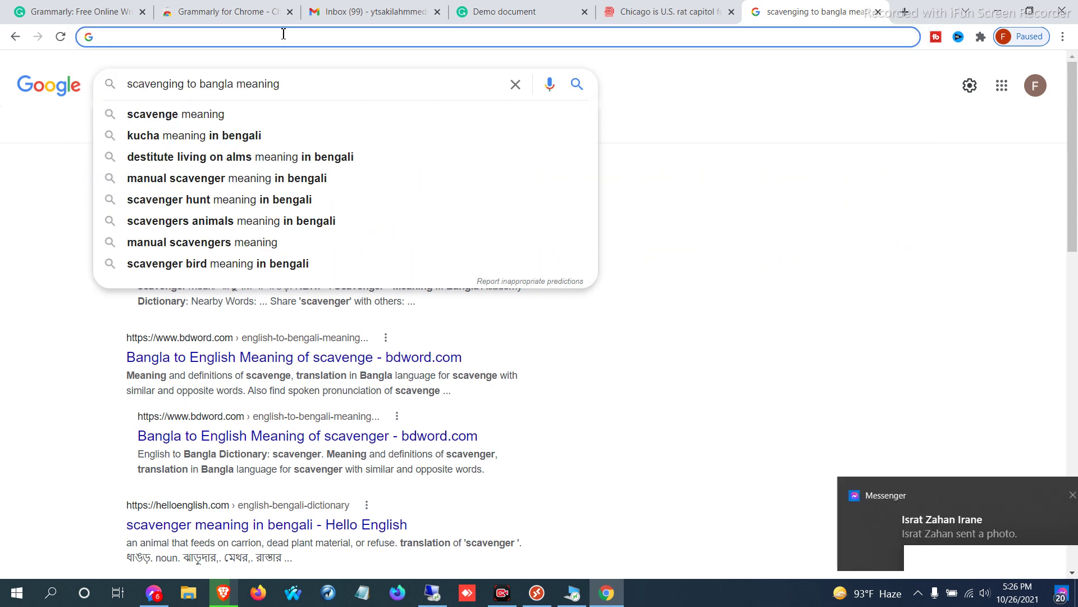
Step: Run a Google search for "google dictionary extension"
text(google)
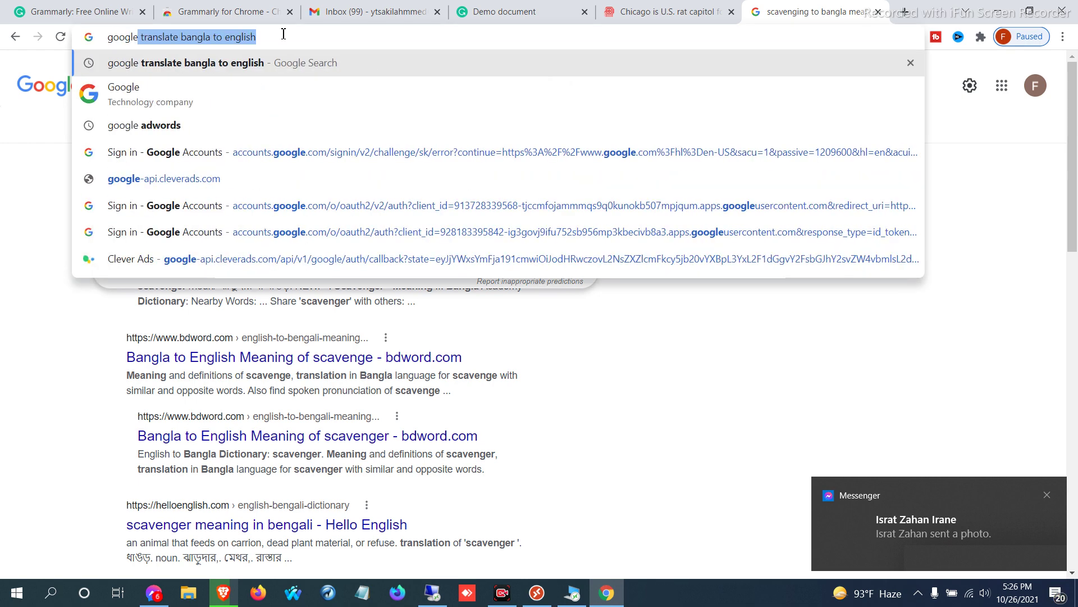
text( dic)
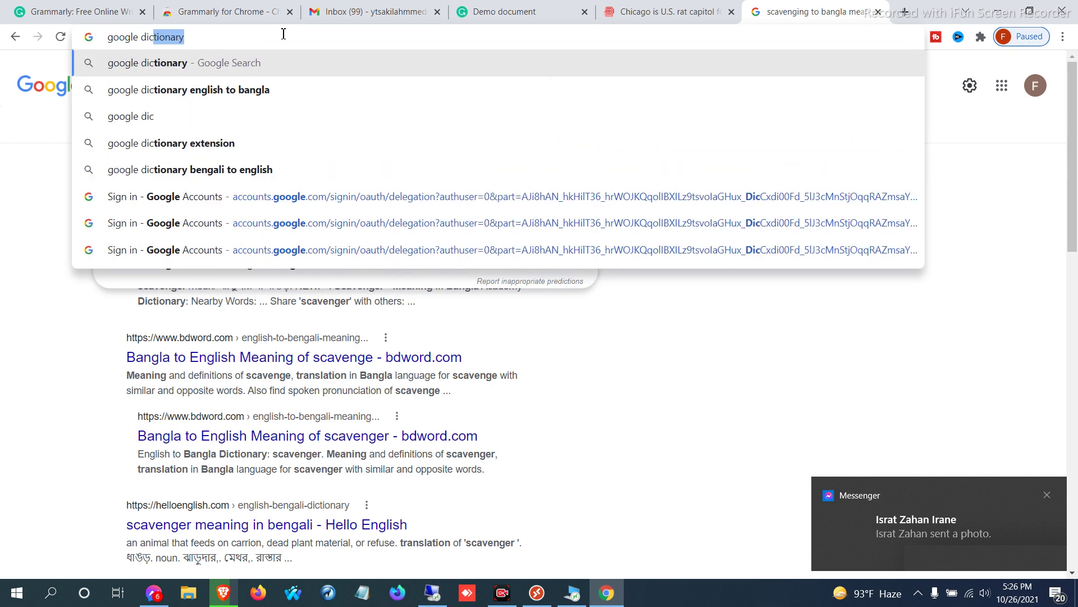
text(tionary ex)
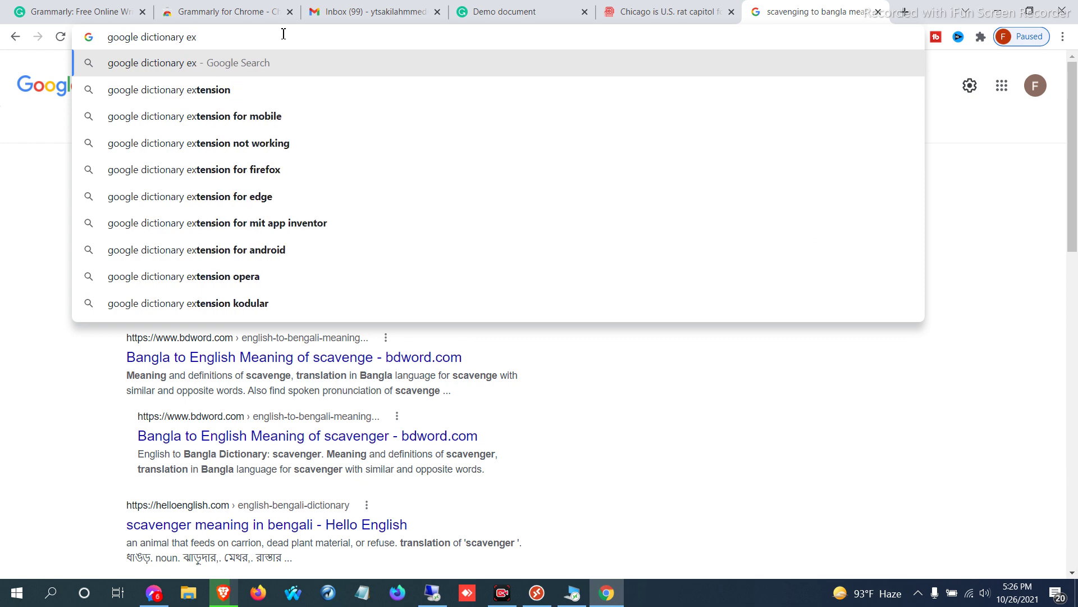
key(Down)
key(Return)
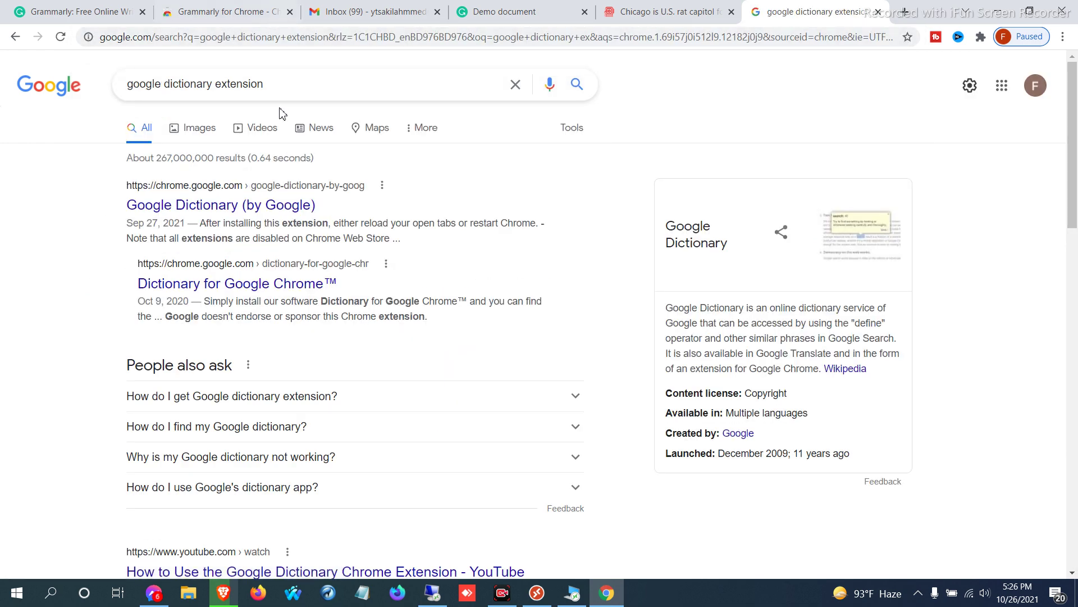
Step: Install the Dictionary for Google Chrome extension from its Chrome Web Store page and look over its welcome page
click(267, 288)
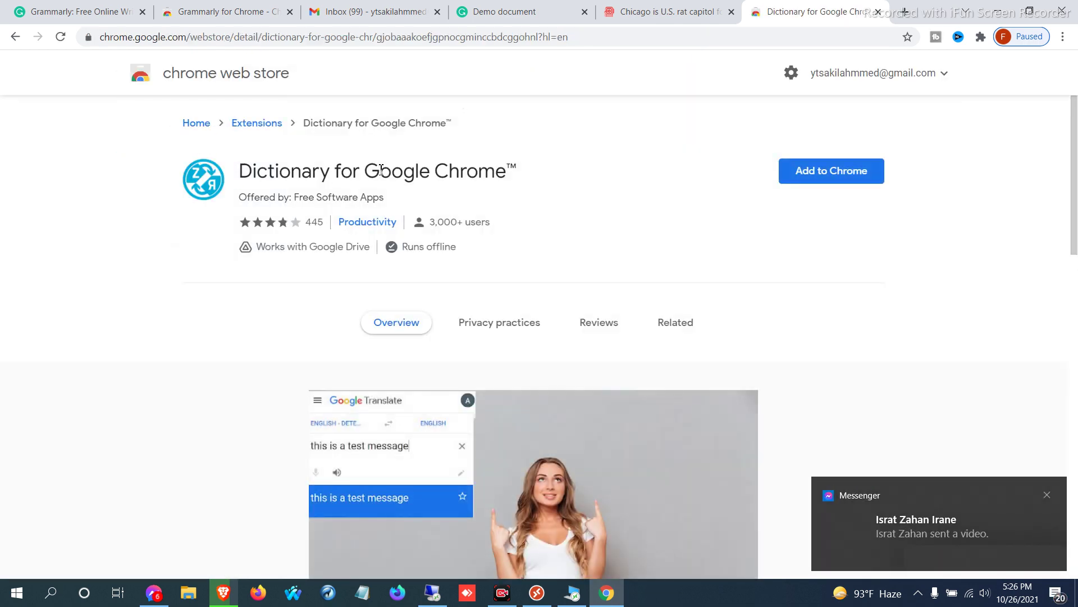
click(813, 174)
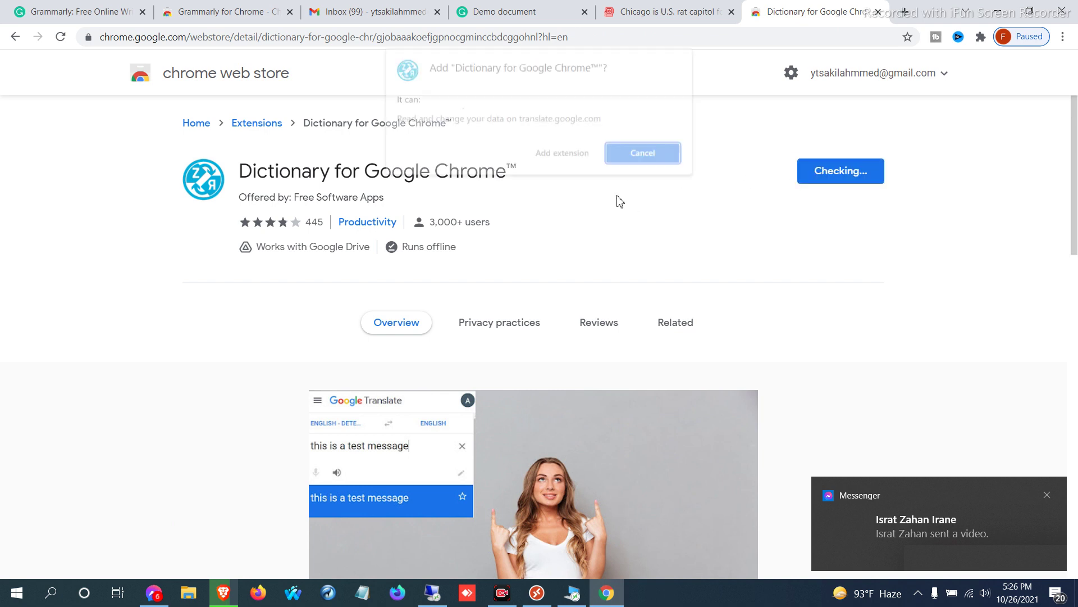
click(573, 156)
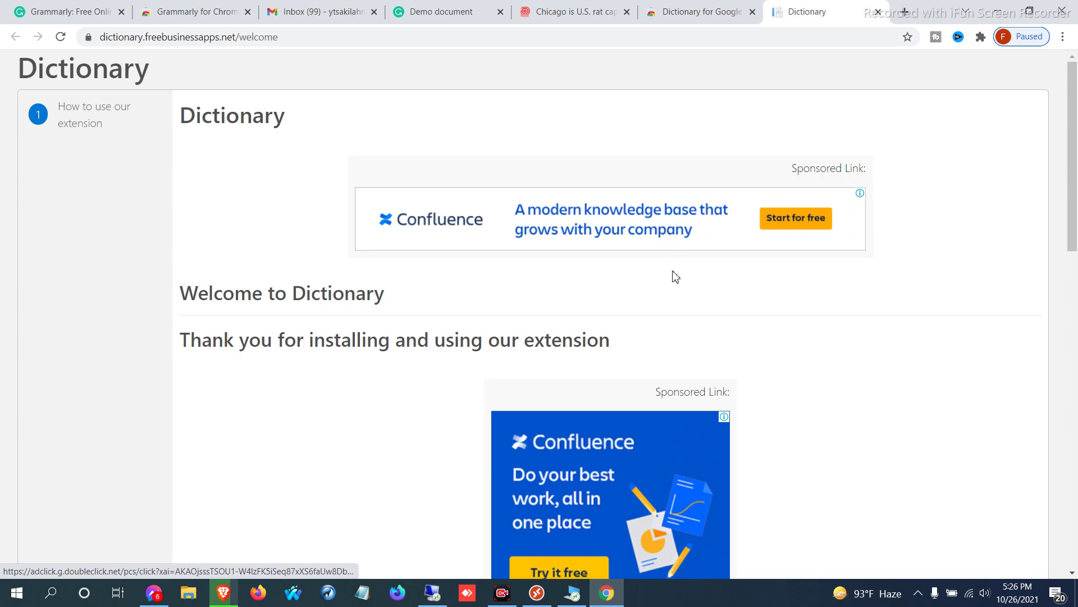
scroll(674, 275, down, 3)
scroll(674, 275, down, 12)
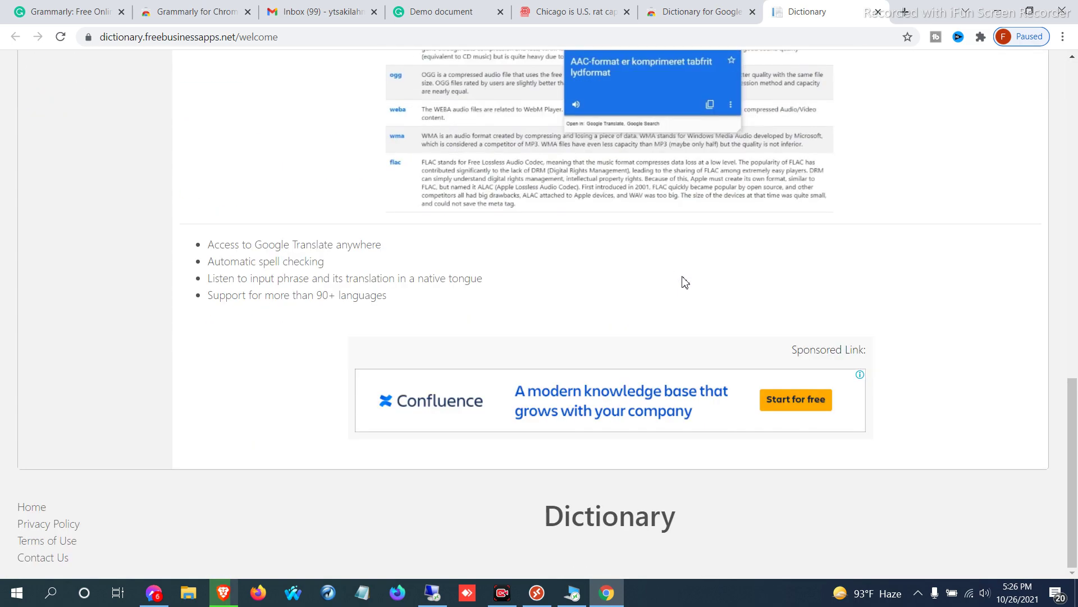
scroll(683, 282, up, 4)
scroll(685, 275, up, 12)
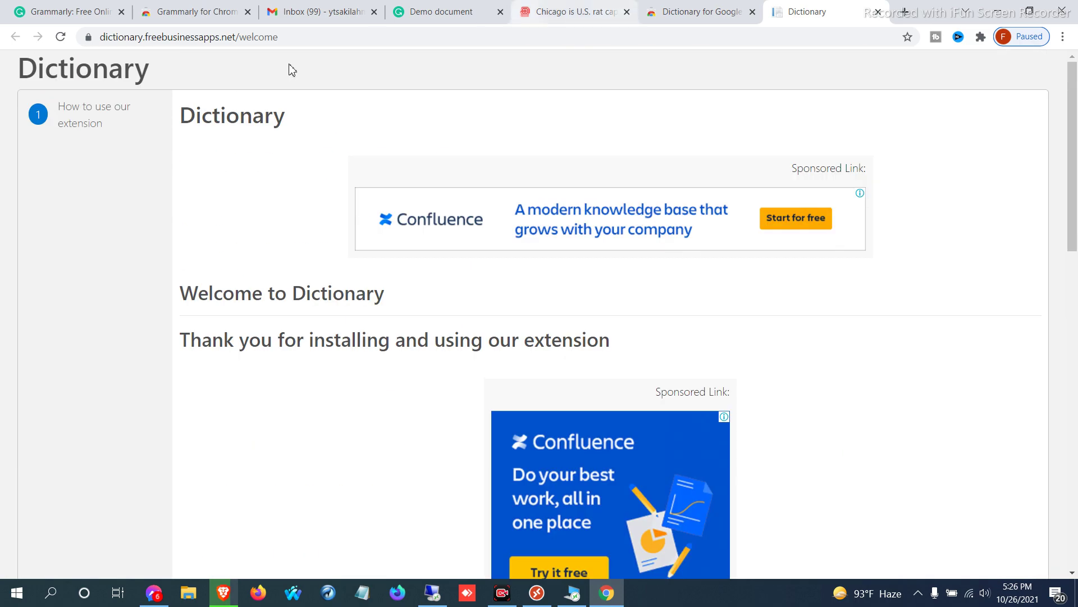
Step: Pin the Dictionary for Google Chrome and Grammarly for Chrome extensions to the browser toolbar and close the Dictionary welcome page
scroll(209, 317, down, 5)
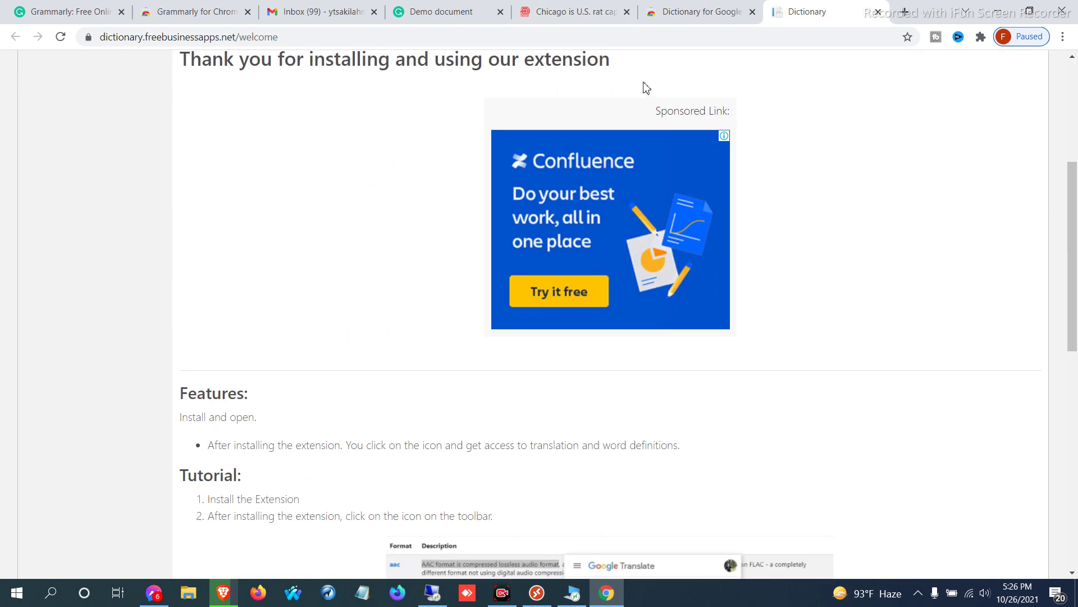
scroll(527, 242, down, 5)
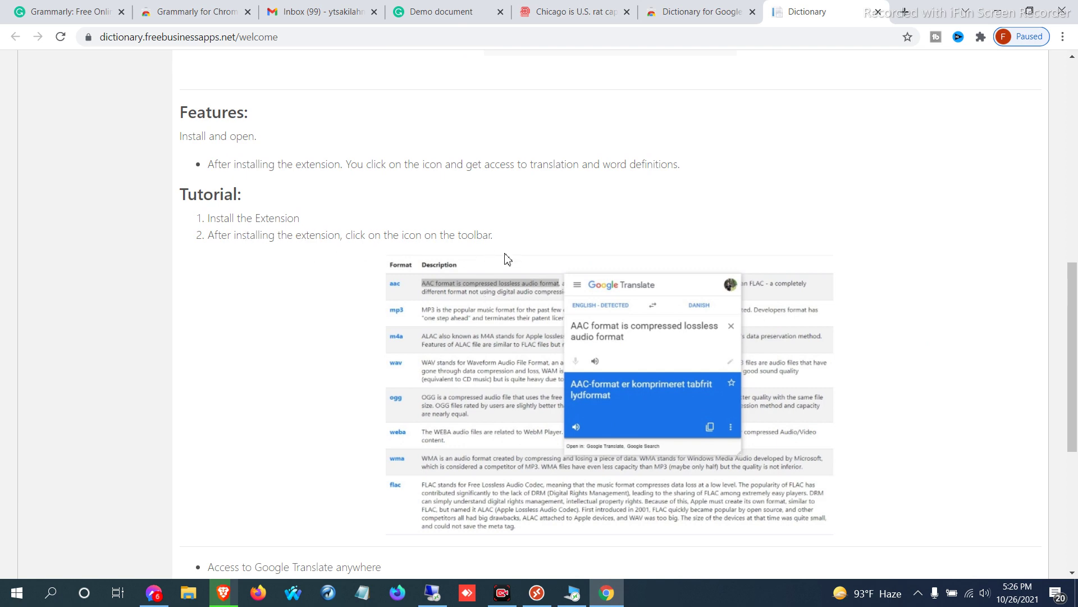
scroll(507, 257, down, 3)
scroll(768, 136, down, 3)
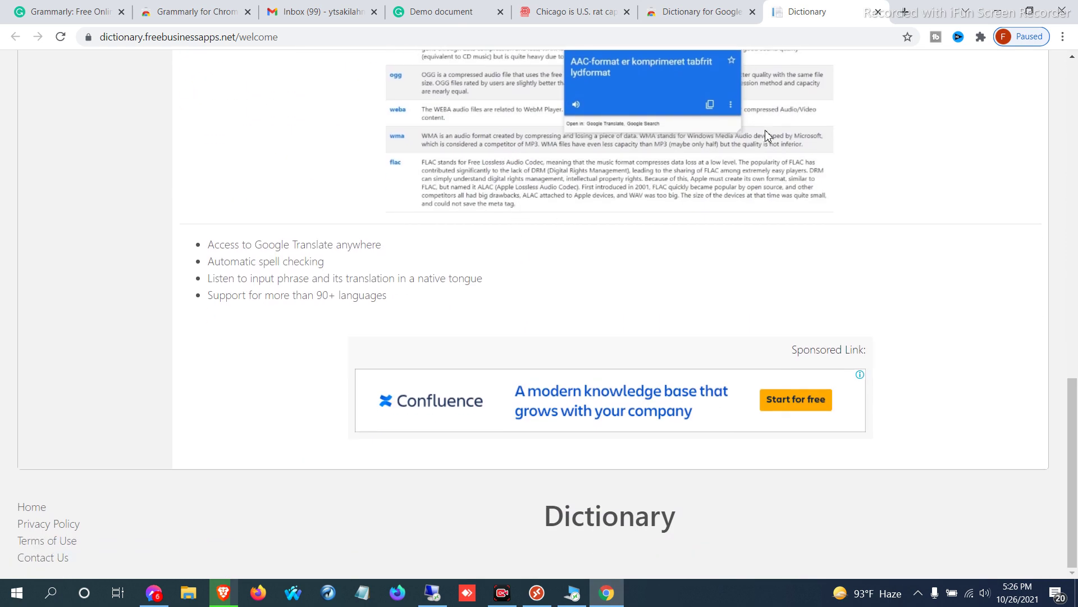
click(980, 37)
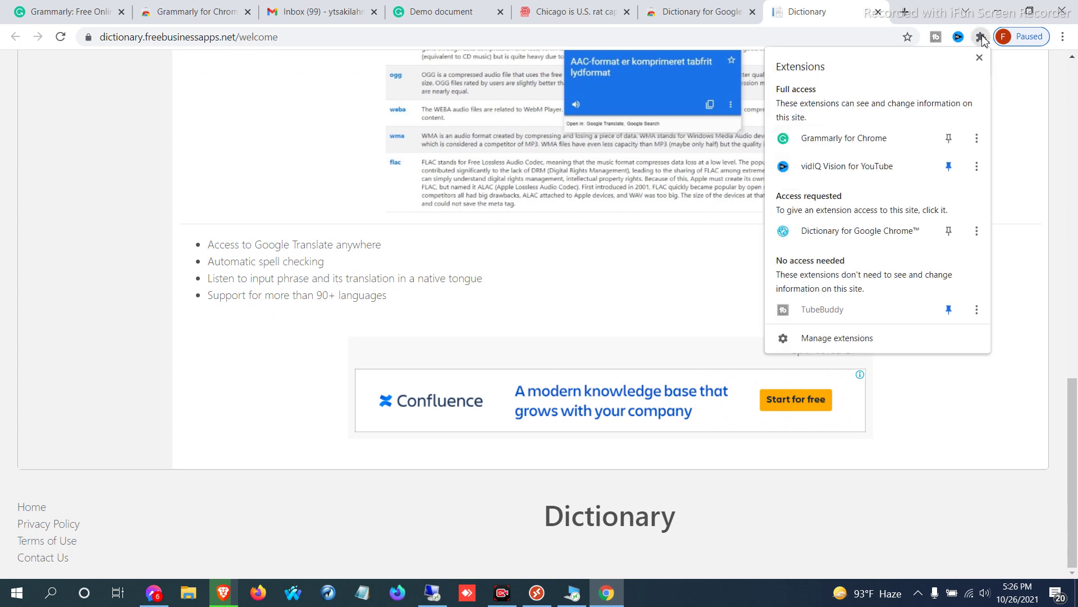
click(949, 232)
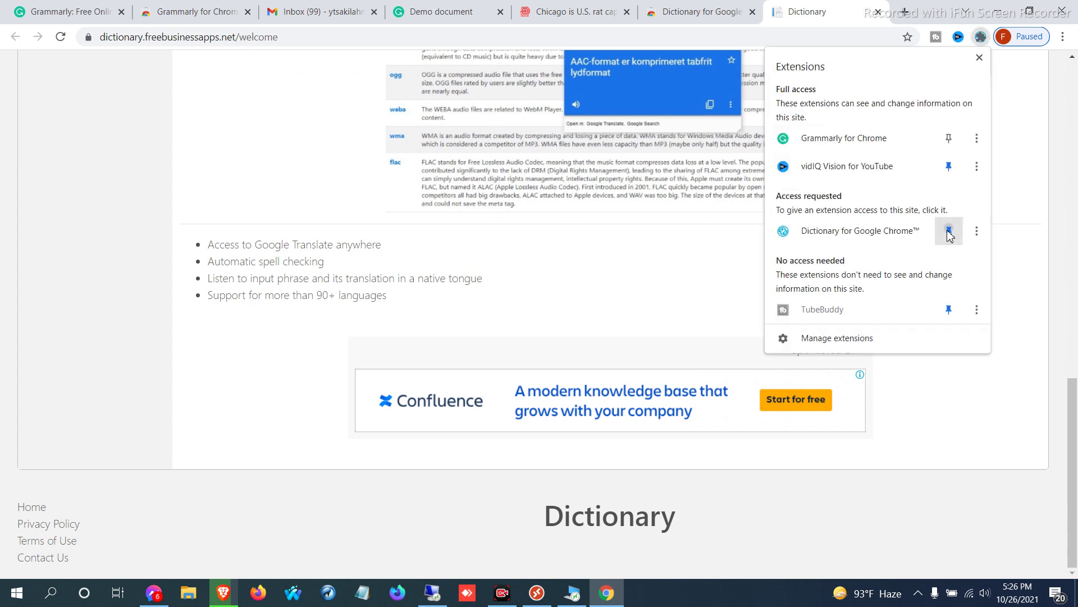
click(948, 138)
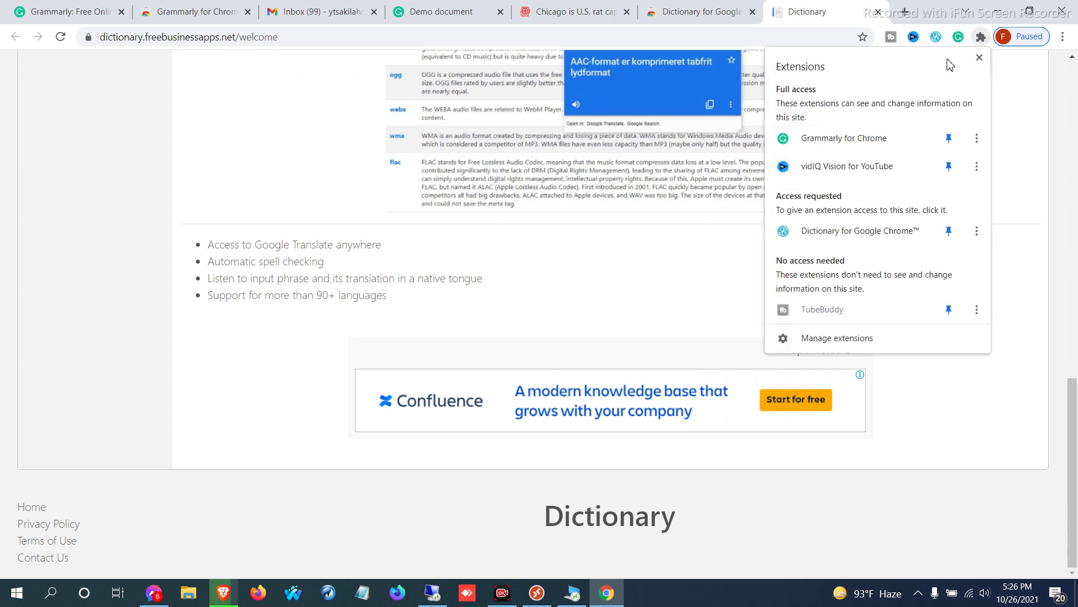
click(944, 6)
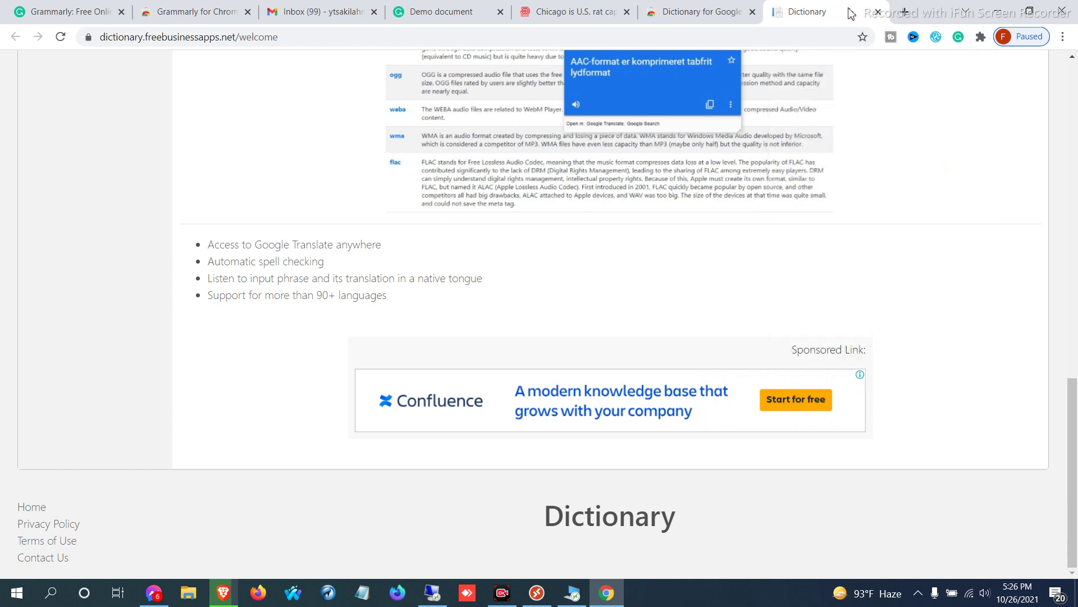
click(878, 11)
Step: Run a Google search for "the new york times newspaper" in the tab showing the Chicago rat article
click(624, 12)
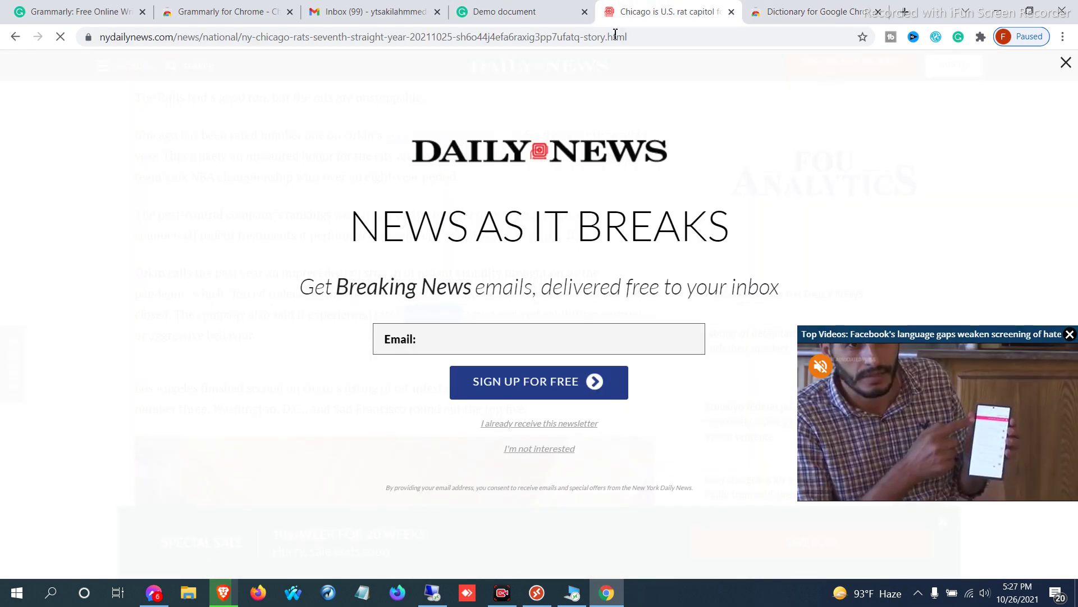
click(539, 37)
text(te)
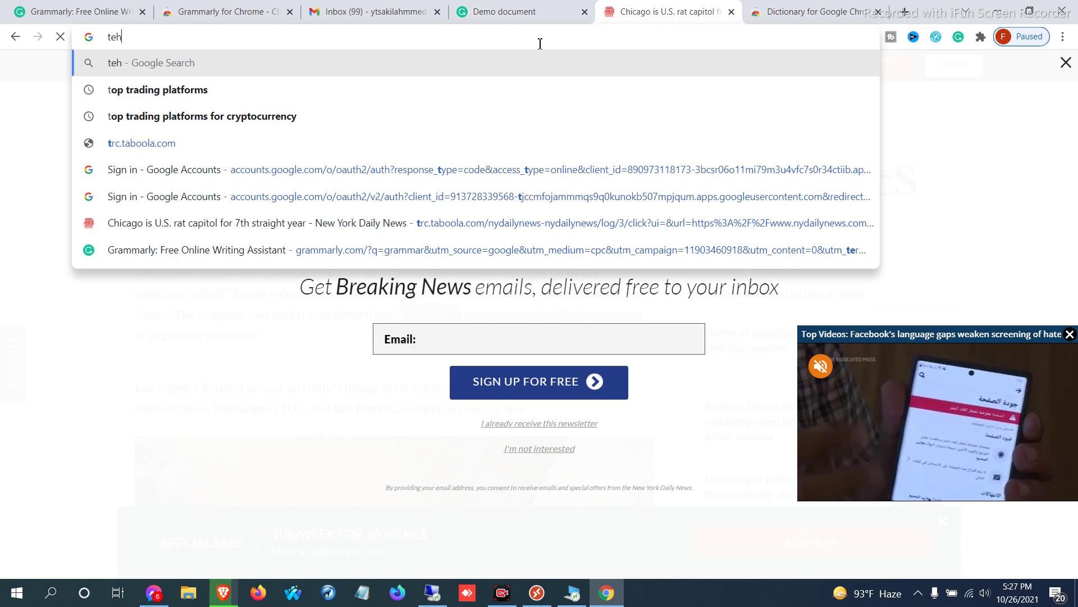
key(BackSpace)
text(he new )
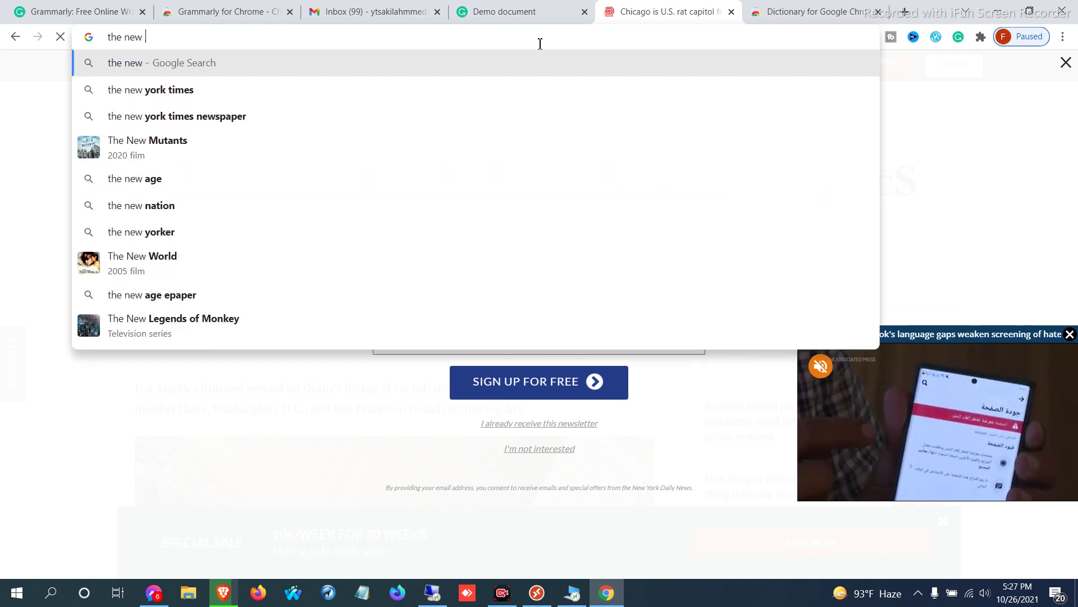
text(york times)
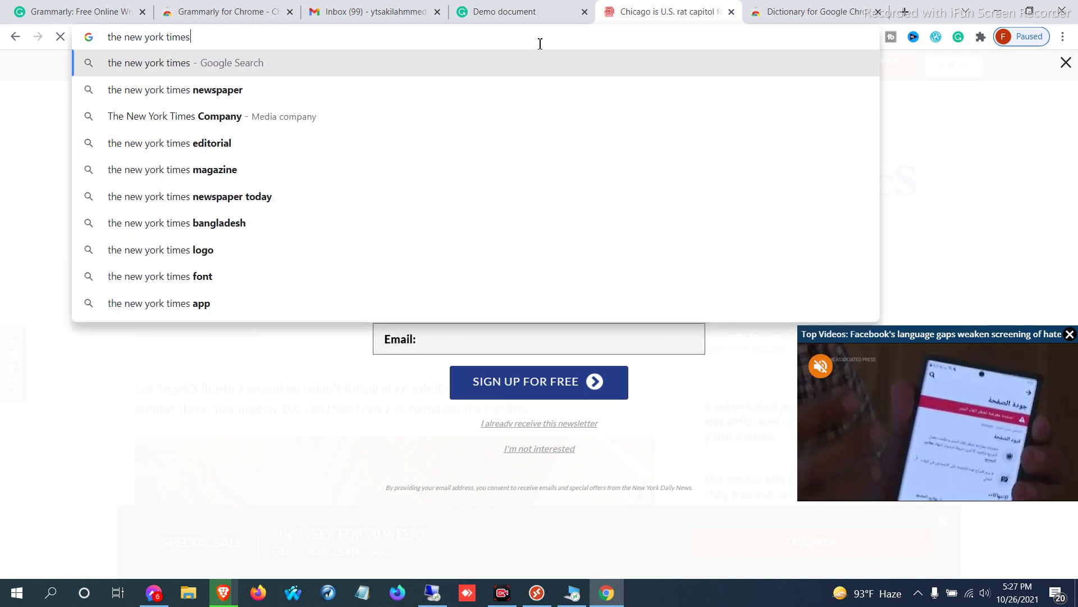
key(Down)
key(Down)
key(Up)
key(Return)
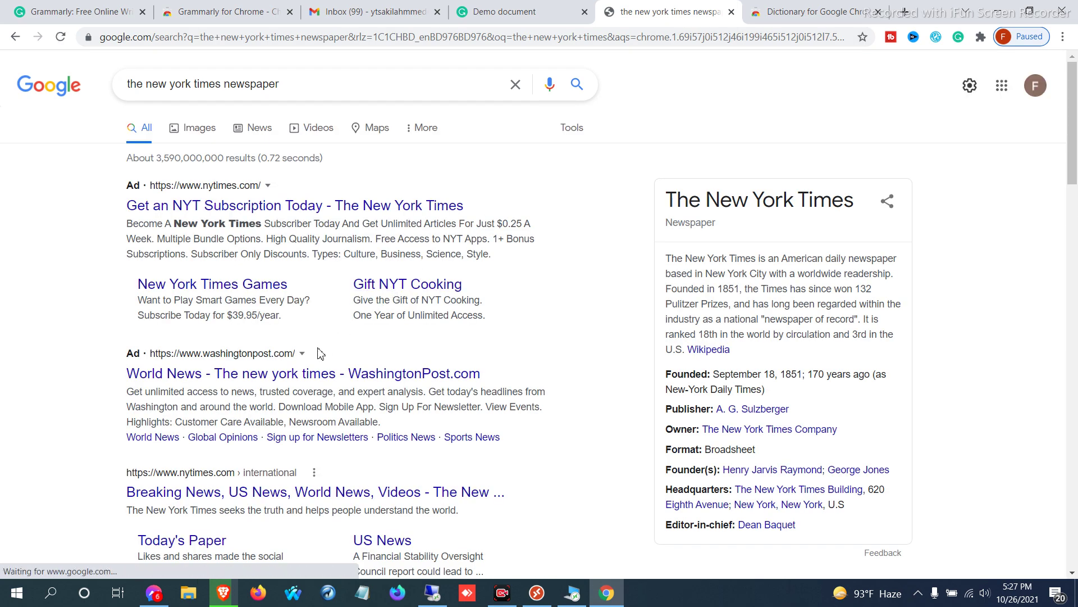
Step: Open The New York Times international home page from the search results
scroll(295, 389, down, 1)
scroll(296, 389, down, 4)
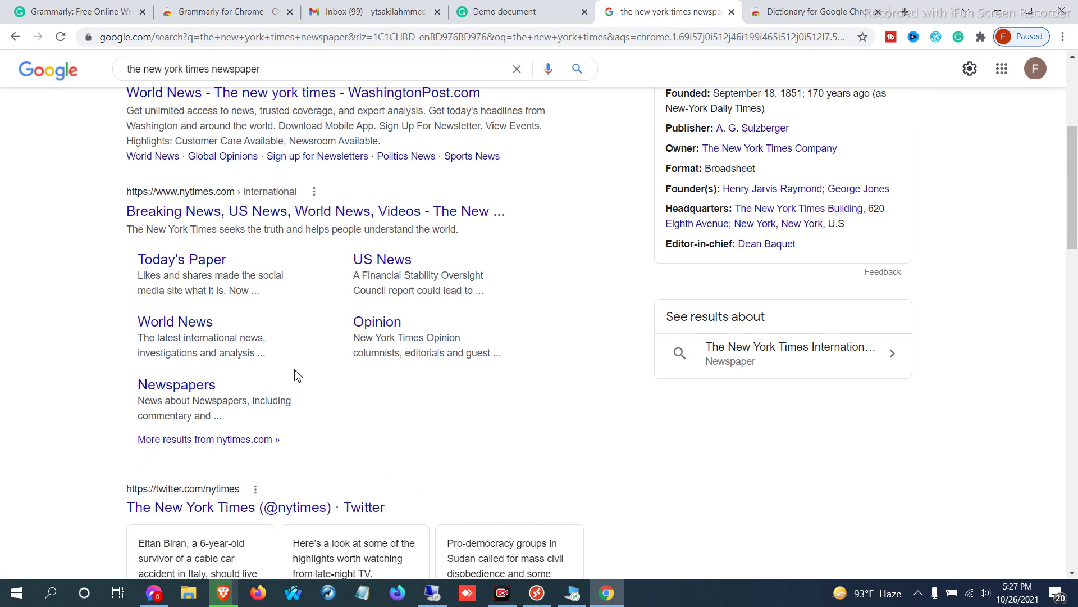
click(235, 219)
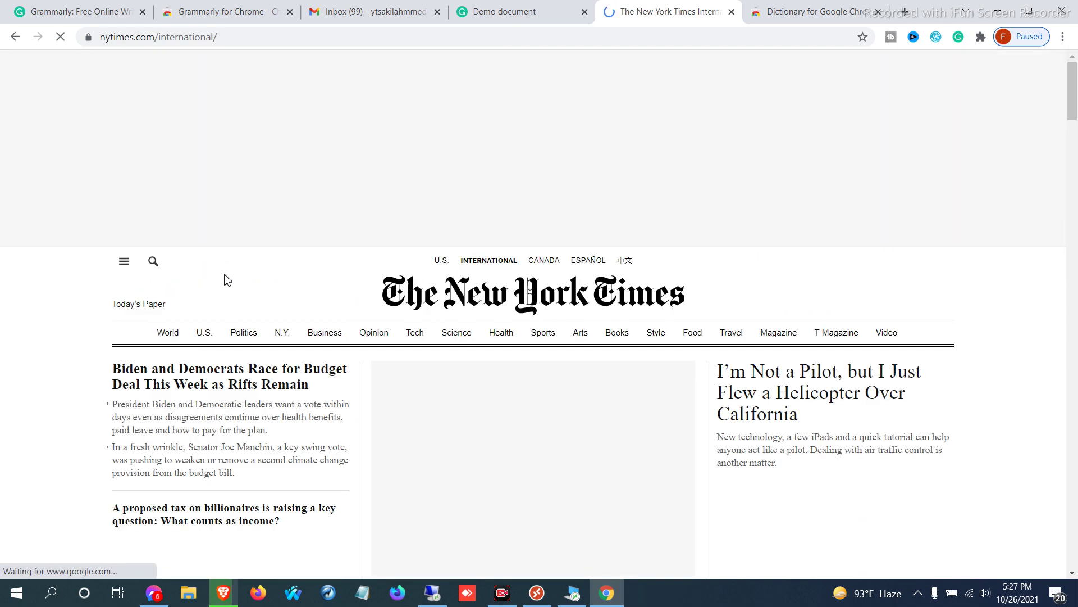
Step: Open the article "Facebook Wrestles With the Features It Used to Define Social Networking" from the home page
scroll(233, 274, down, 5)
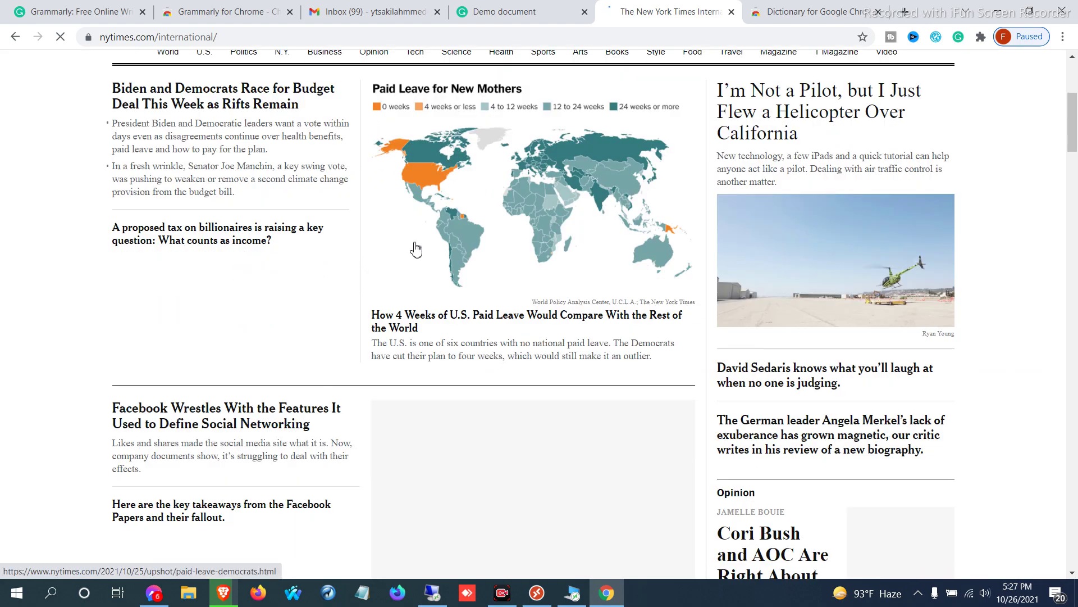
scroll(416, 249, down, 7)
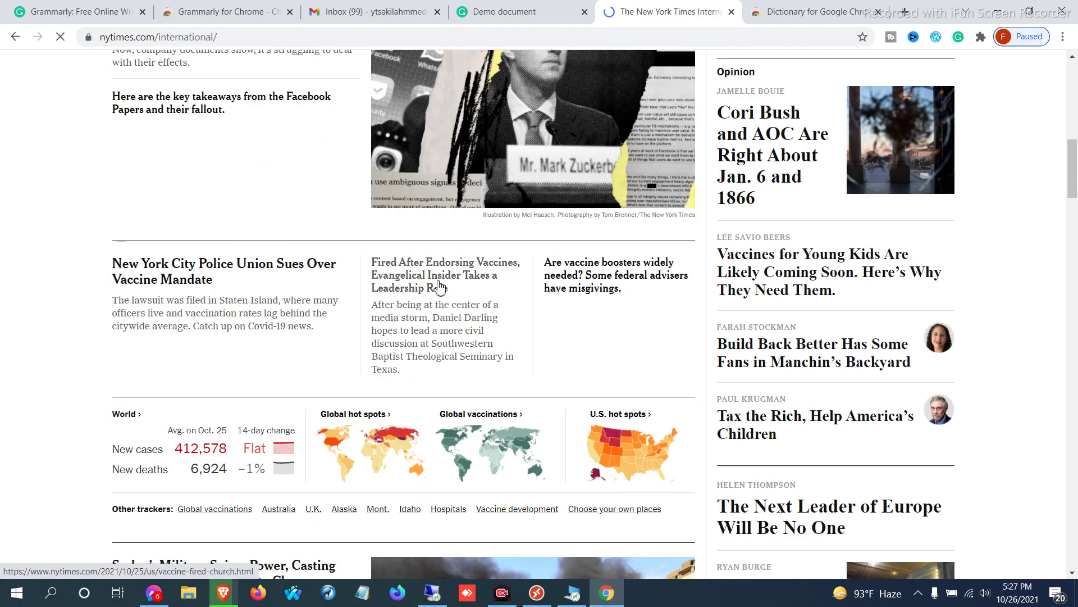
scroll(439, 288, up, 5)
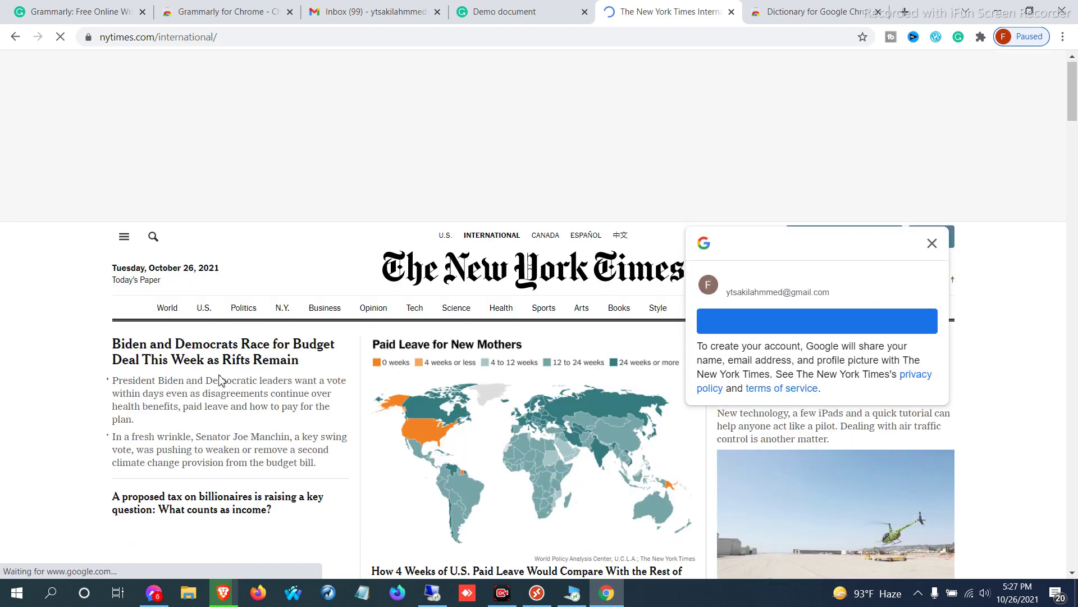
scroll(225, 393, down, 5)
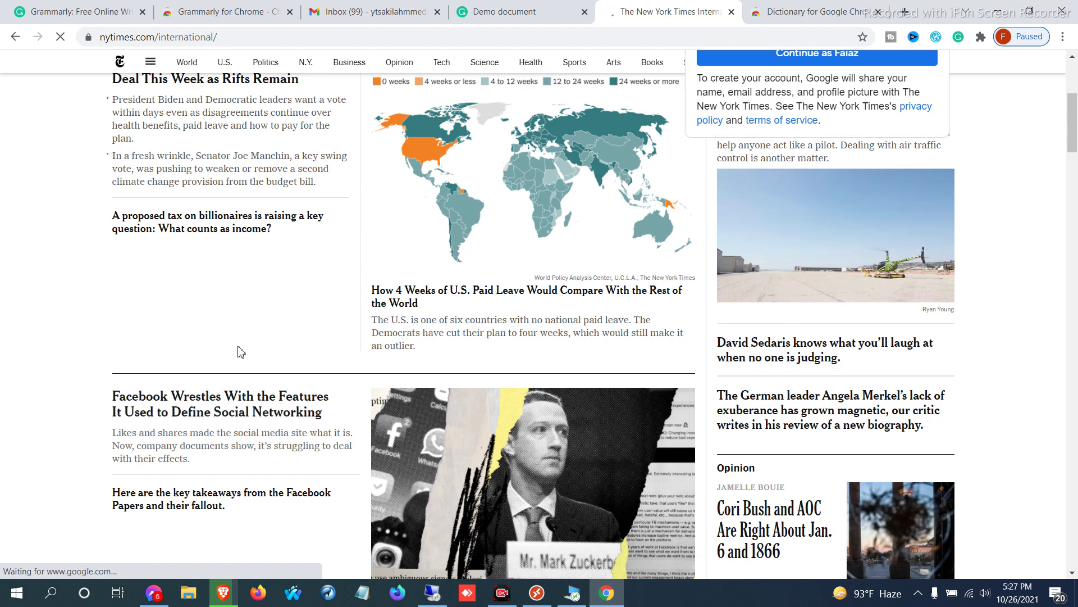
scroll(246, 328, down, 3)
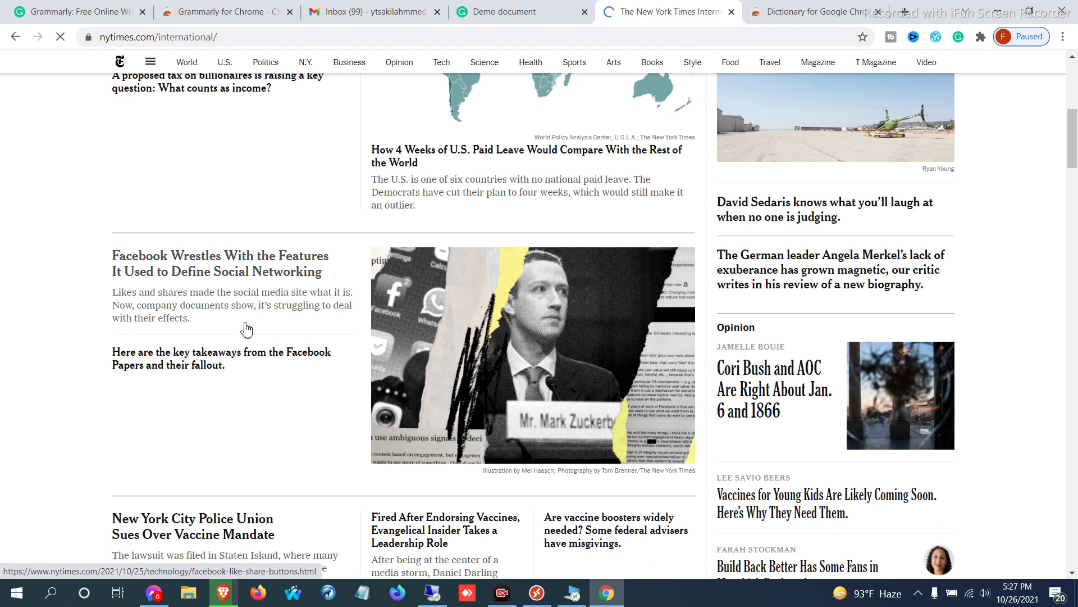
click(246, 328)
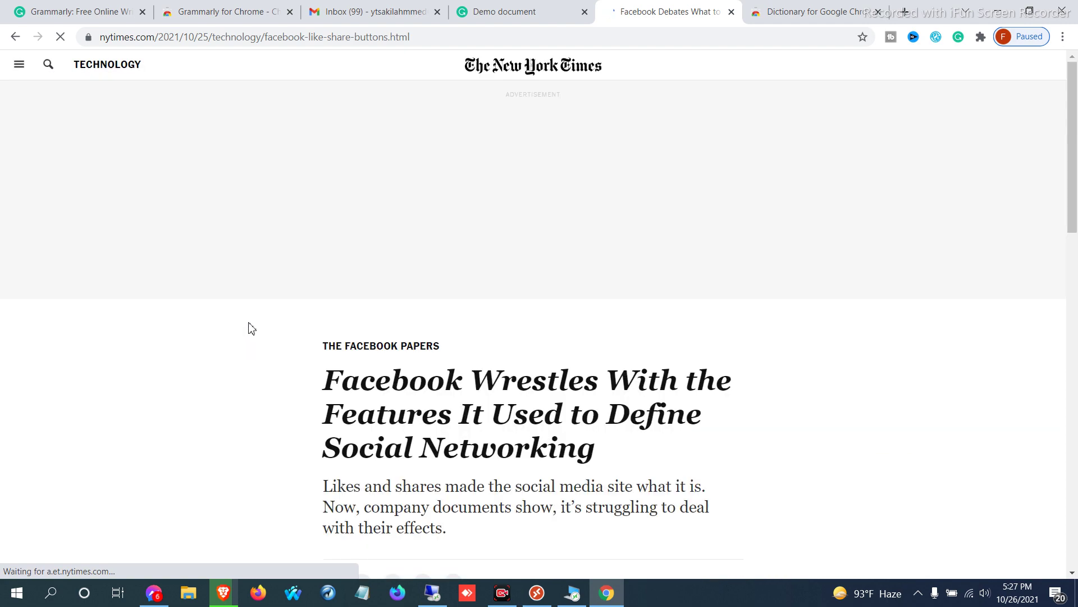
Step: Skim the New York Times article on Facebook's features and its login prompt, and close the article's tab
scroll(251, 328, down, 5)
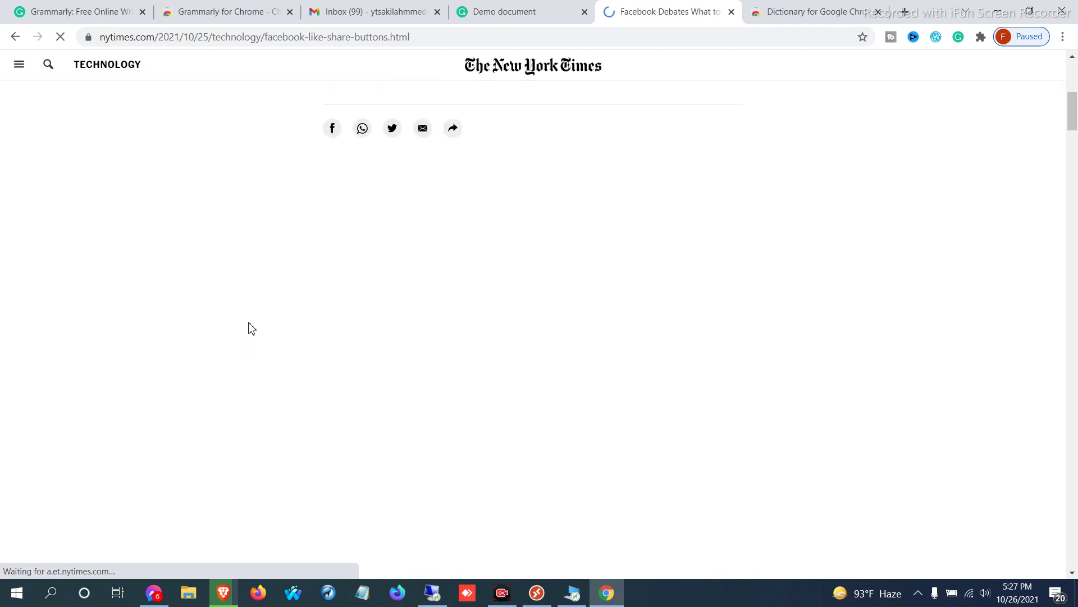
scroll(249, 326, down, 5)
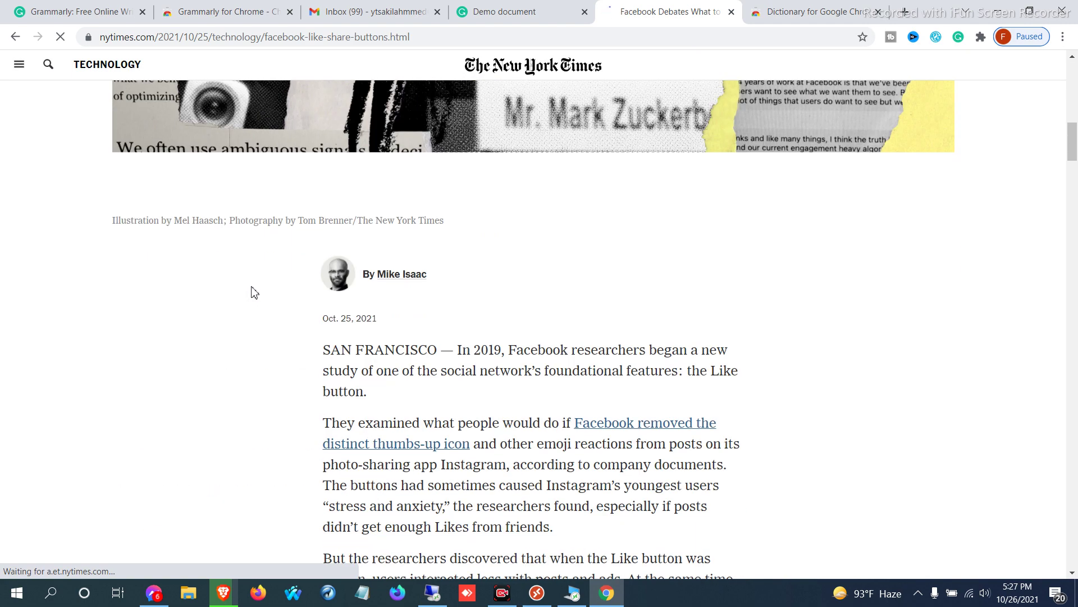
scroll(254, 288, up, 12)
scroll(255, 287, down, 6)
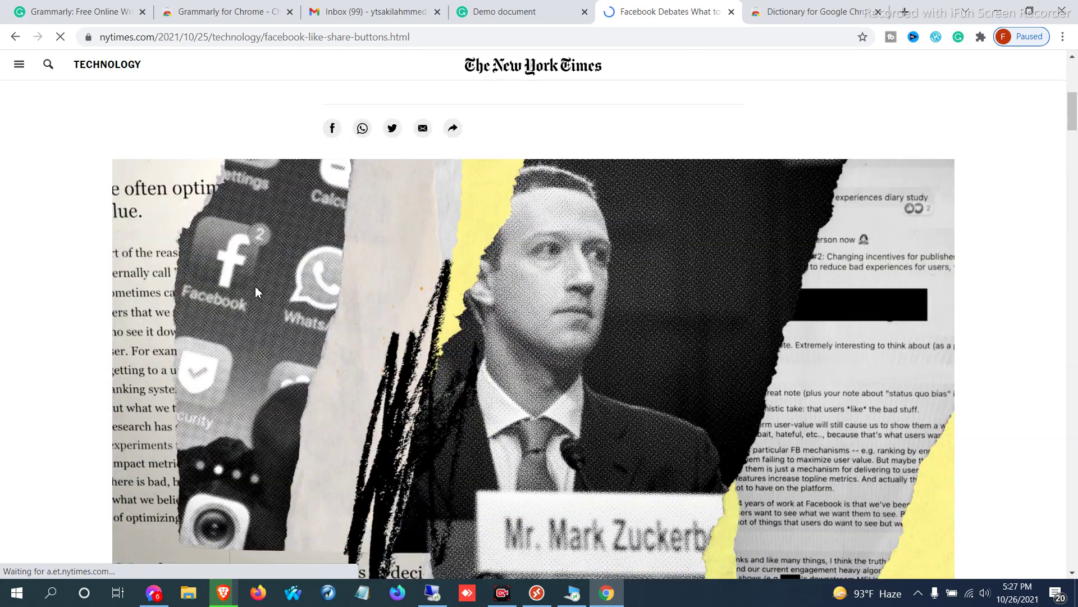
scroll(255, 291, down, 10)
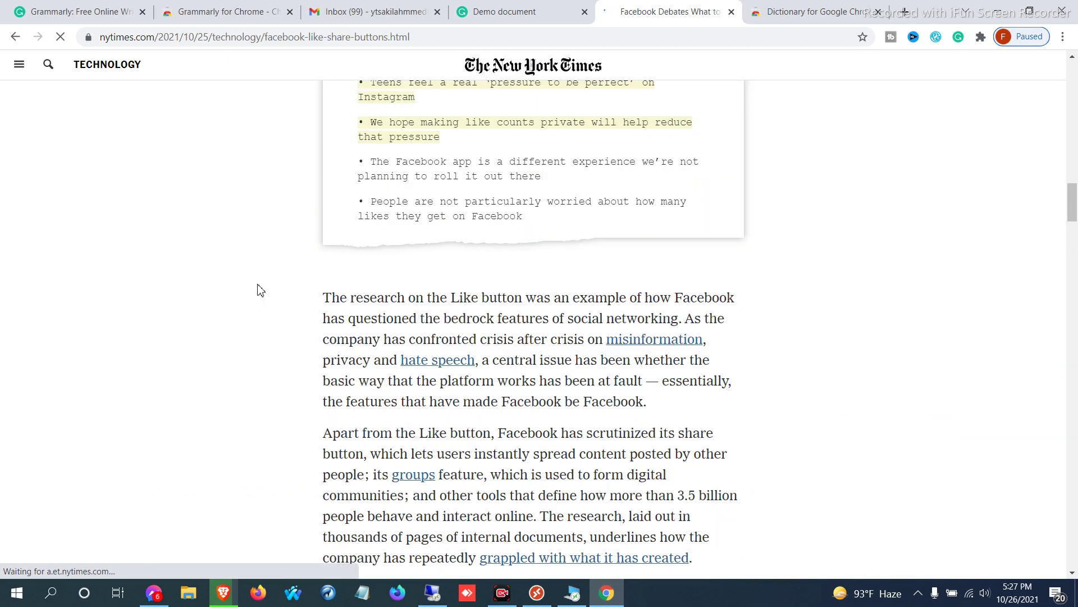
scroll(260, 292, up, 6)
scroll(260, 296, up, 2)
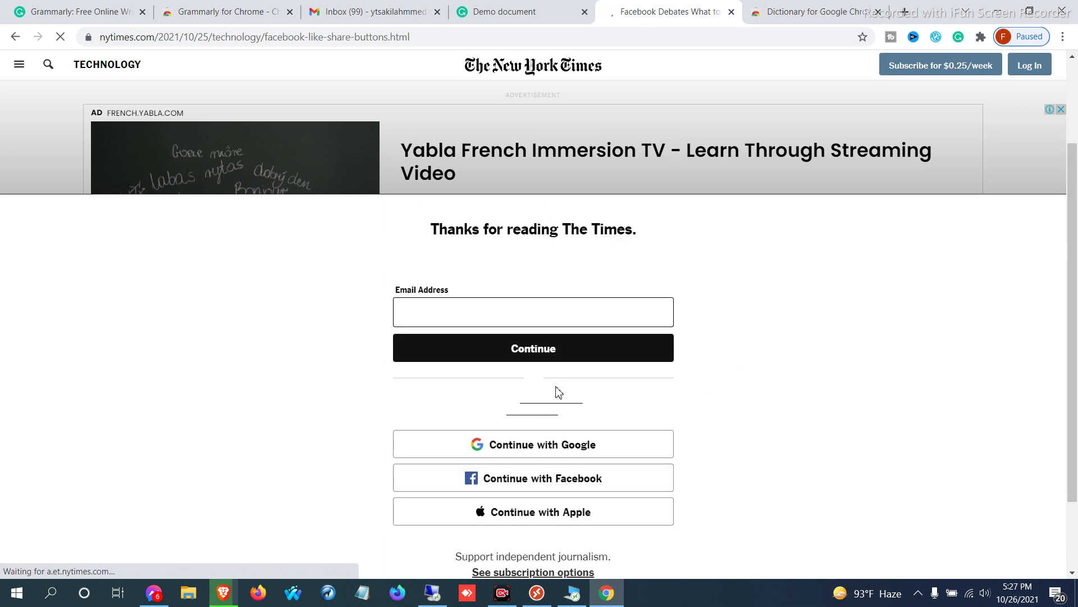
triple_click(854, 241)
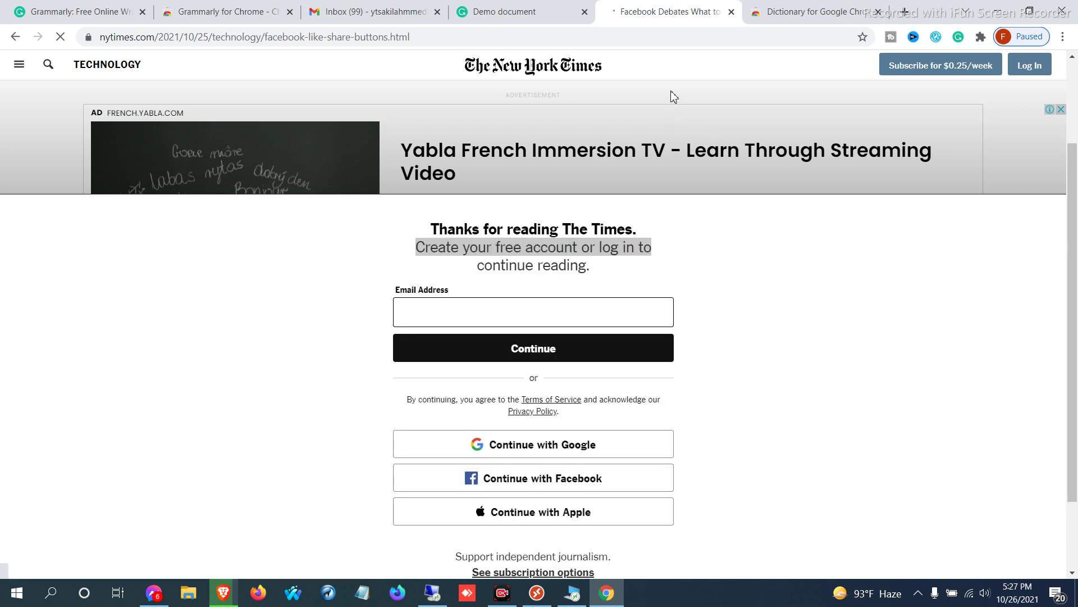
scroll(618, 282, down, 2)
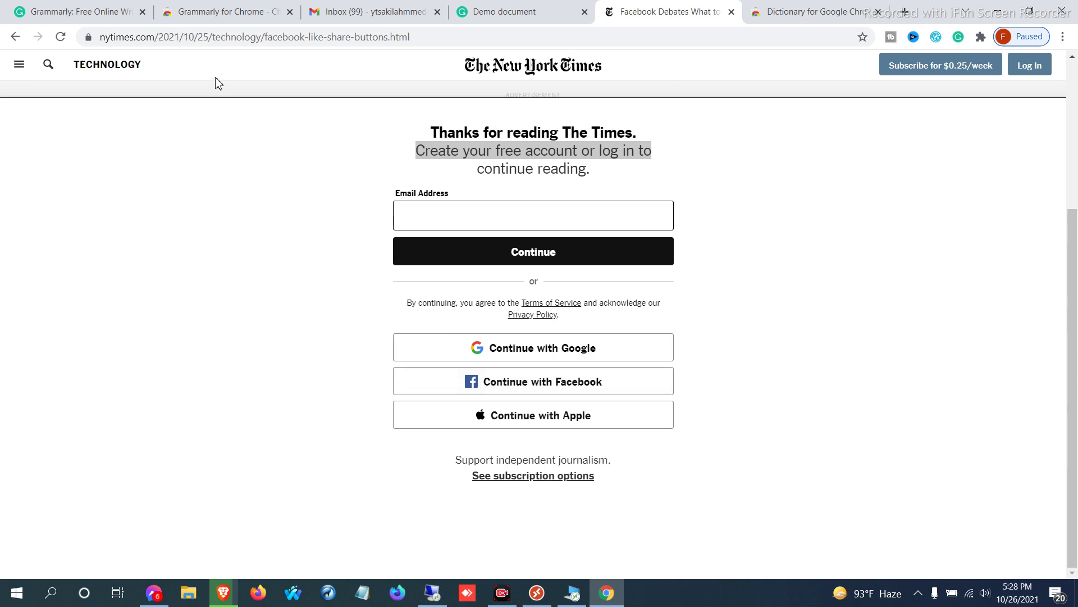
click(730, 12)
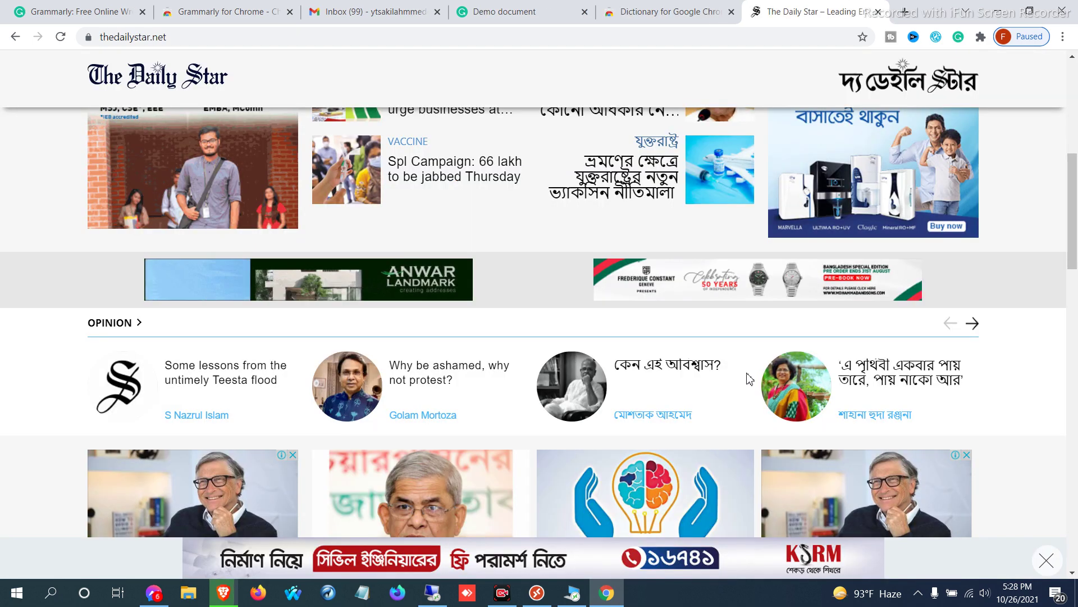
Step: Open the article "AL has no right to stay in power: Fakhrul" from The Daily Star home page
scroll(506, 348, down, 5)
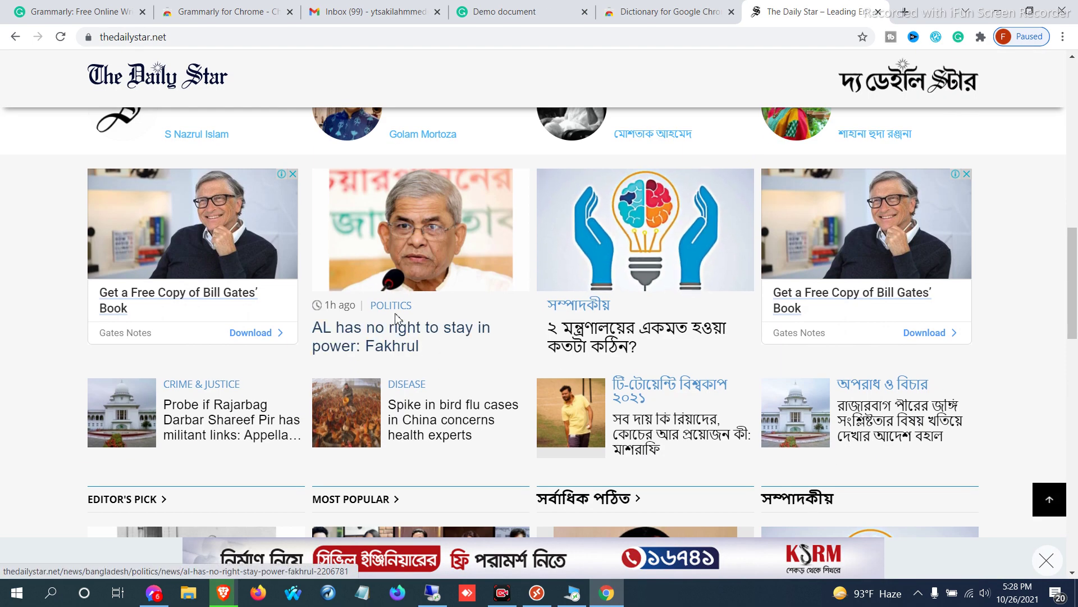
scroll(387, 348, down, 8)
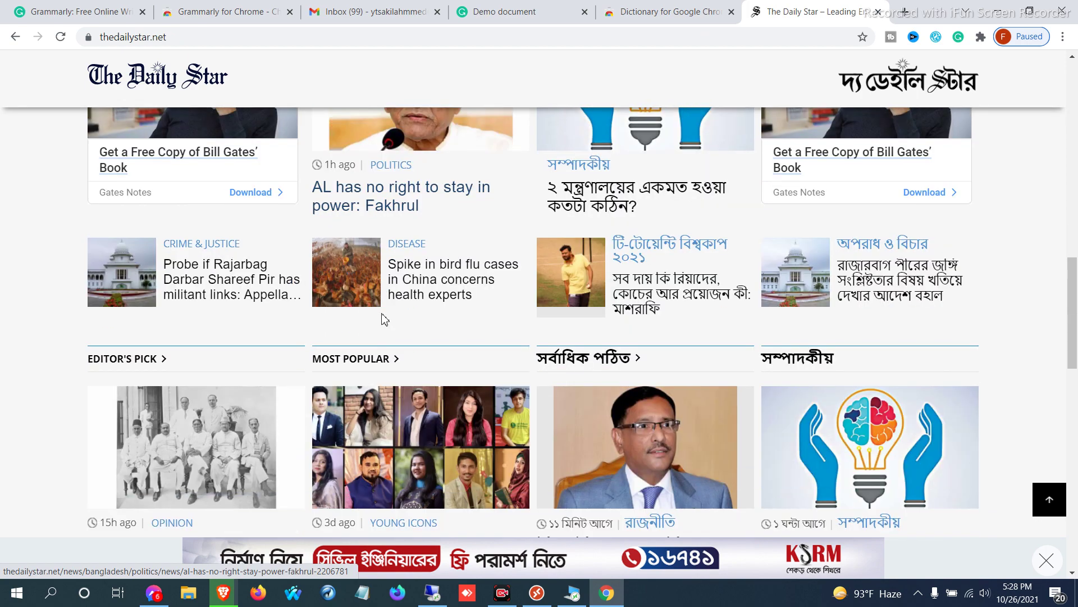
scroll(399, 315, up, 5)
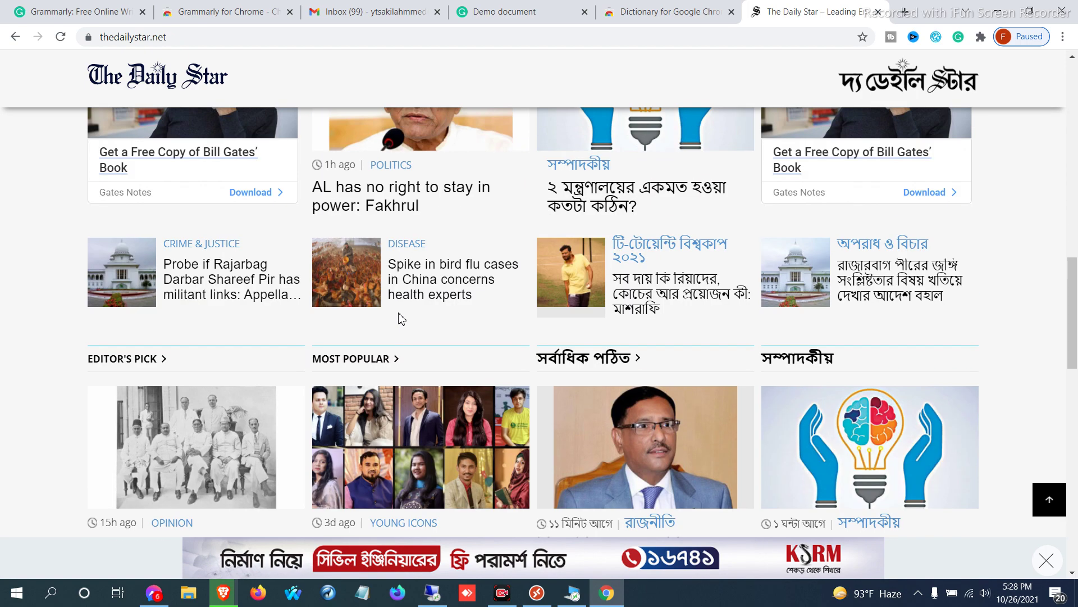
click(424, 203)
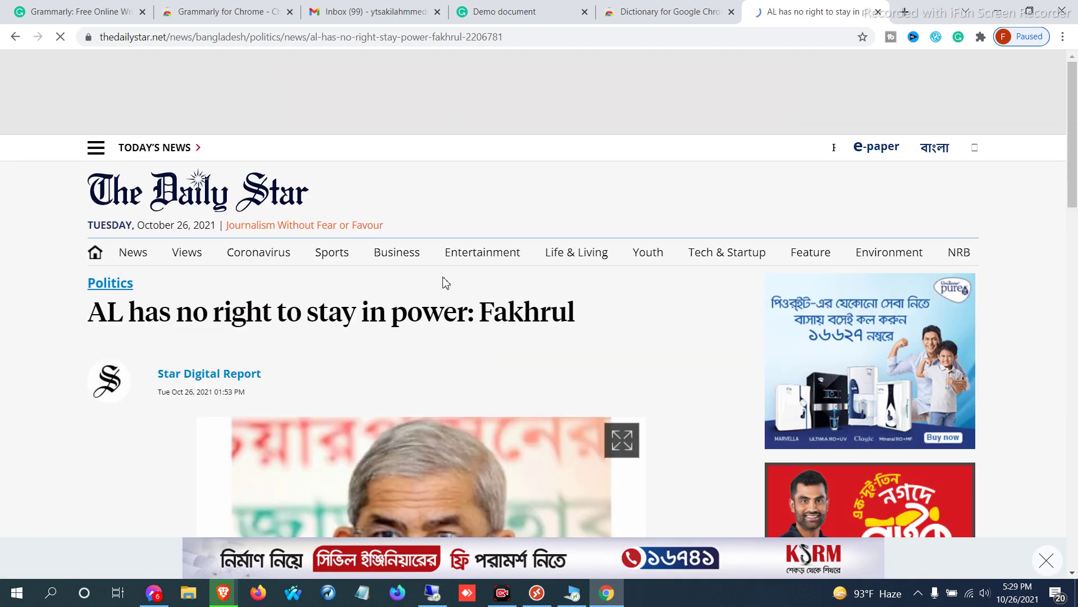
Step: Translate the phrase "numerous ways" from the article's paragraph about compensation with the translation extension
scroll(443, 277, down, 5)
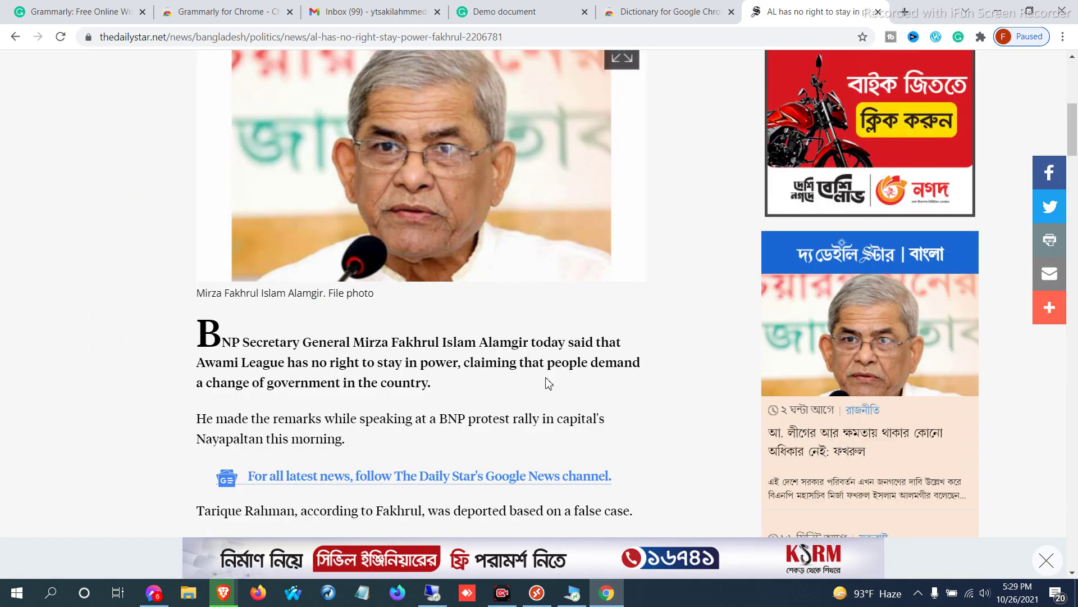
scroll(384, 390, down, 5)
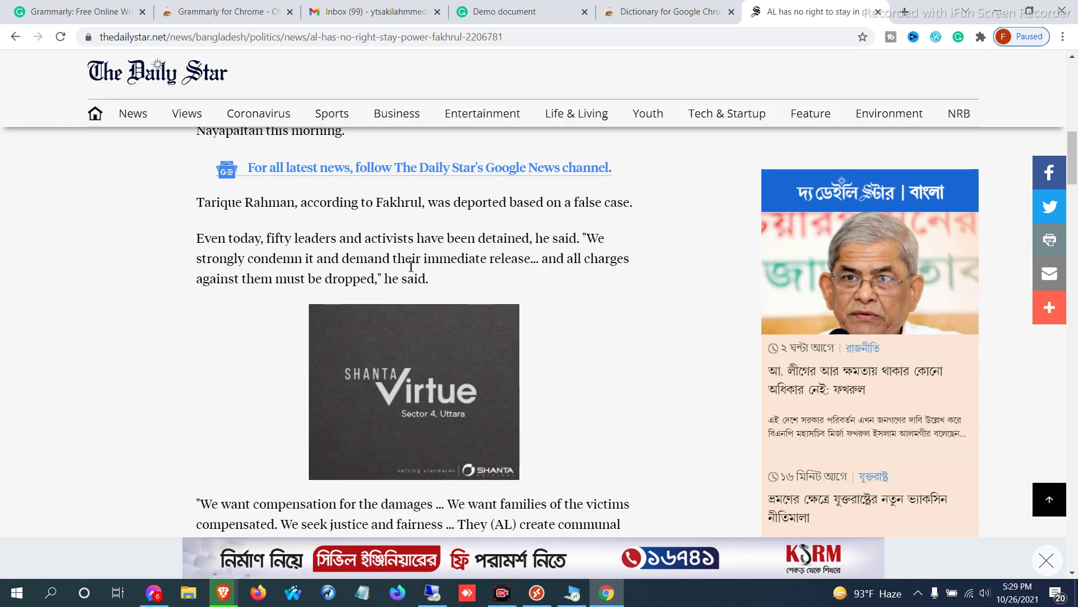
scroll(490, 278, down, 5)
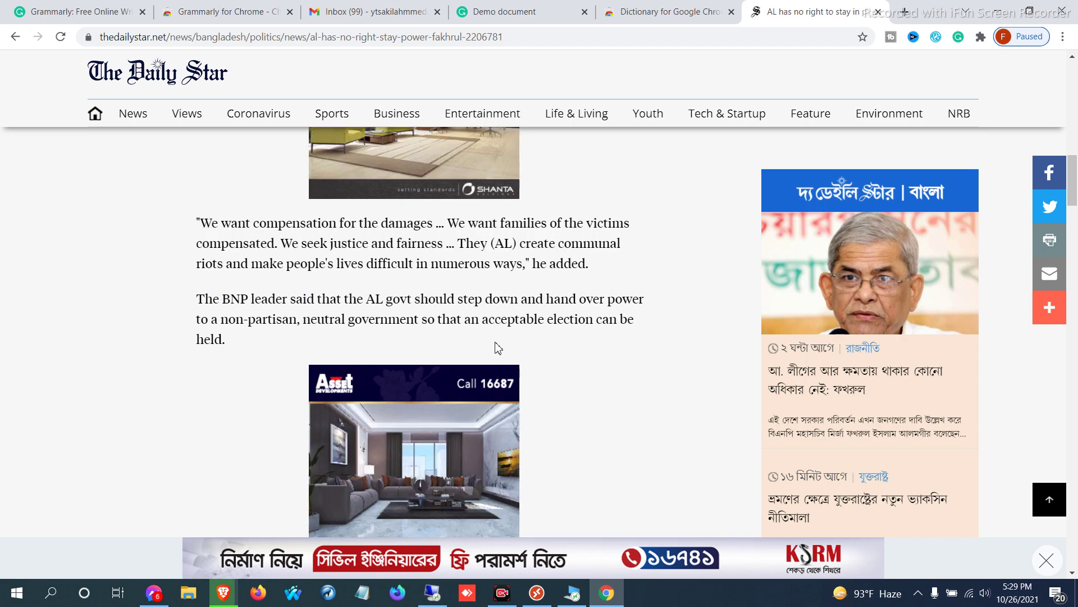
scroll(495, 346, down, 10)
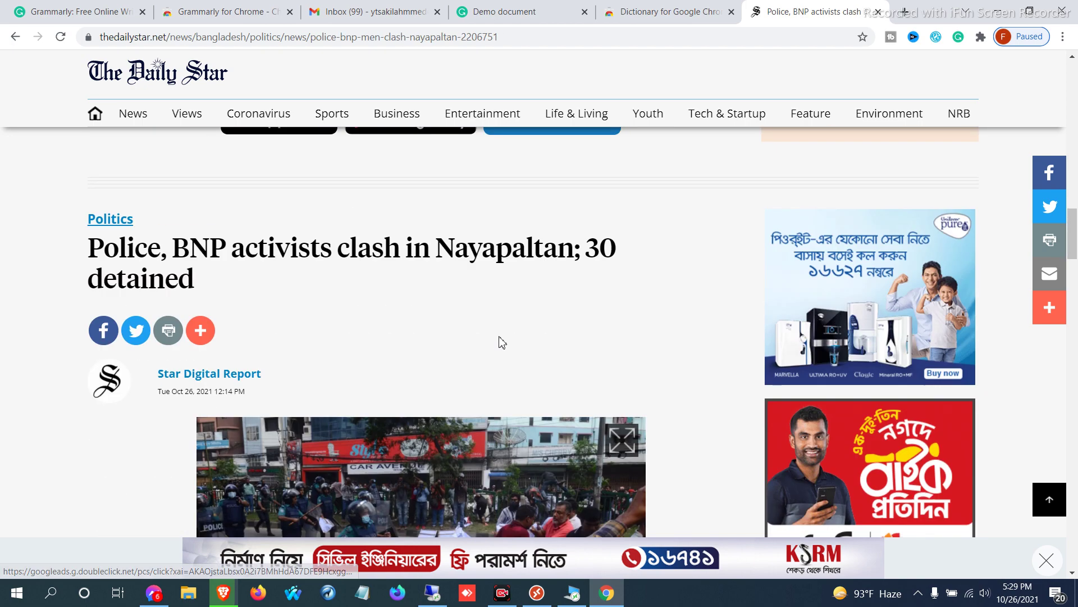
scroll(498, 345, up, 13)
scroll(394, 264, down, 3)
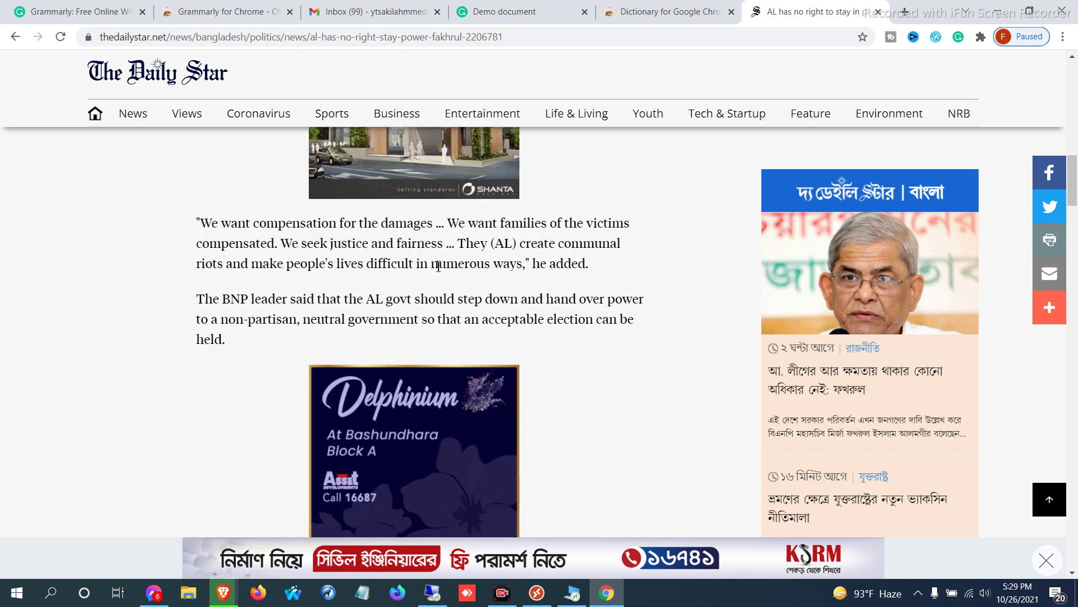
drag(433, 262, 522, 269)
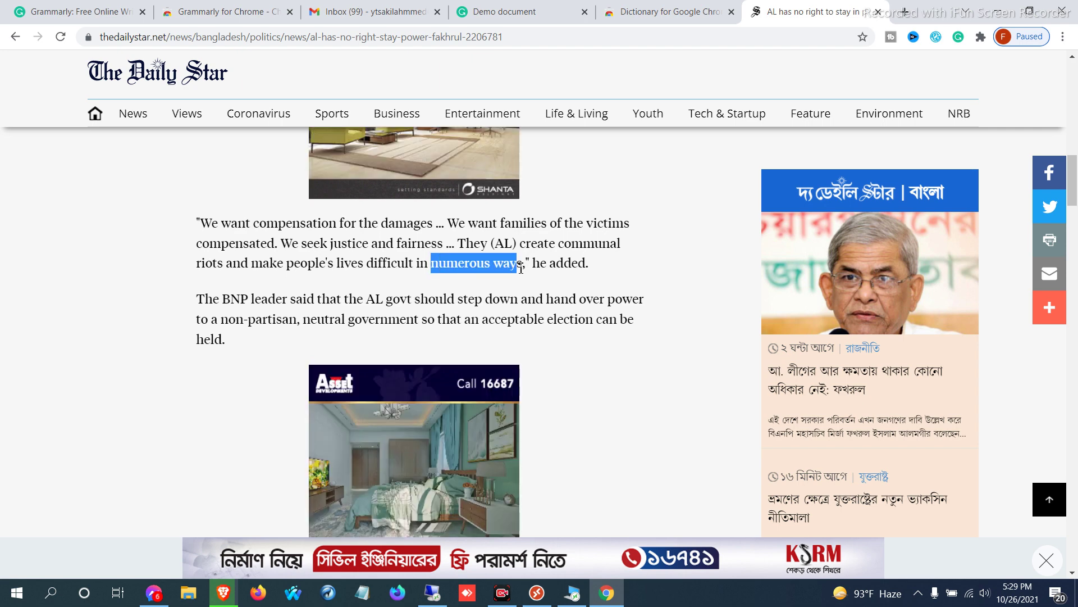
right_click(491, 262)
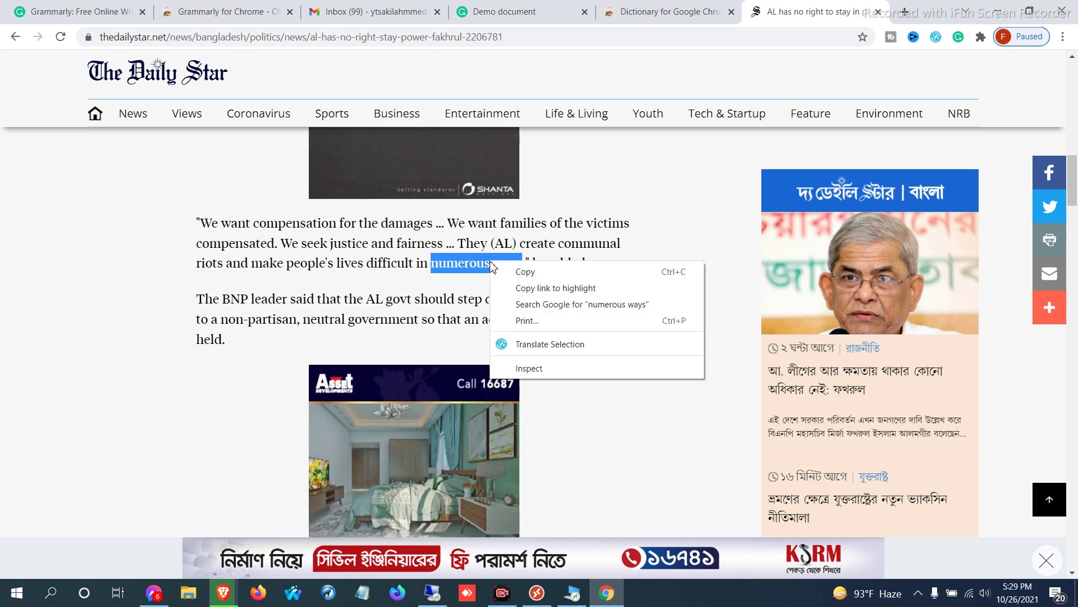
click(522, 344)
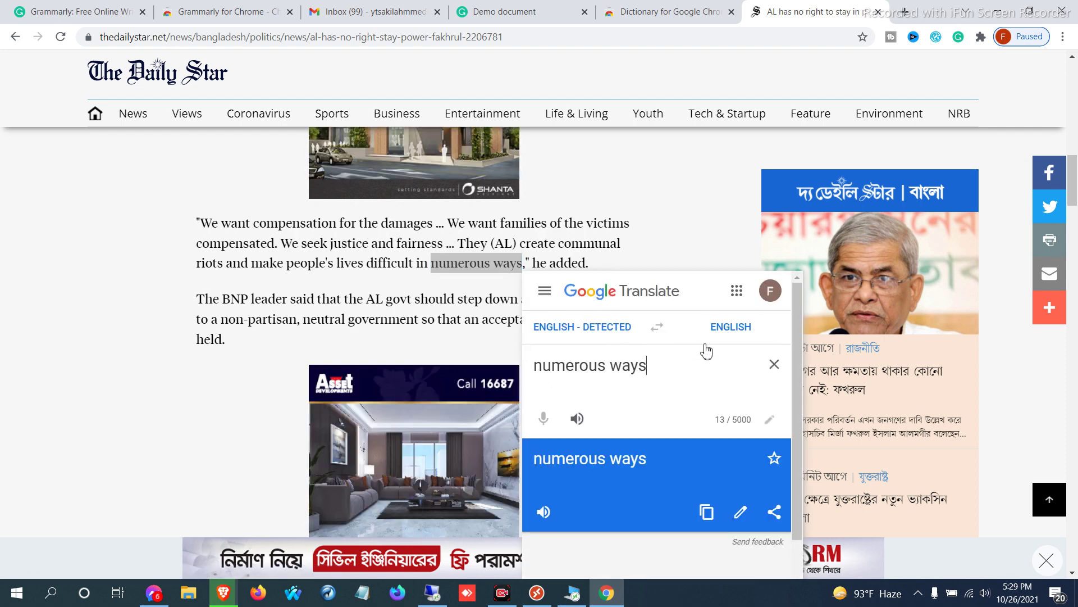
Step: Set the translation's target language to Bengali and play the pronunciation of the English source phrase
click(724, 327)
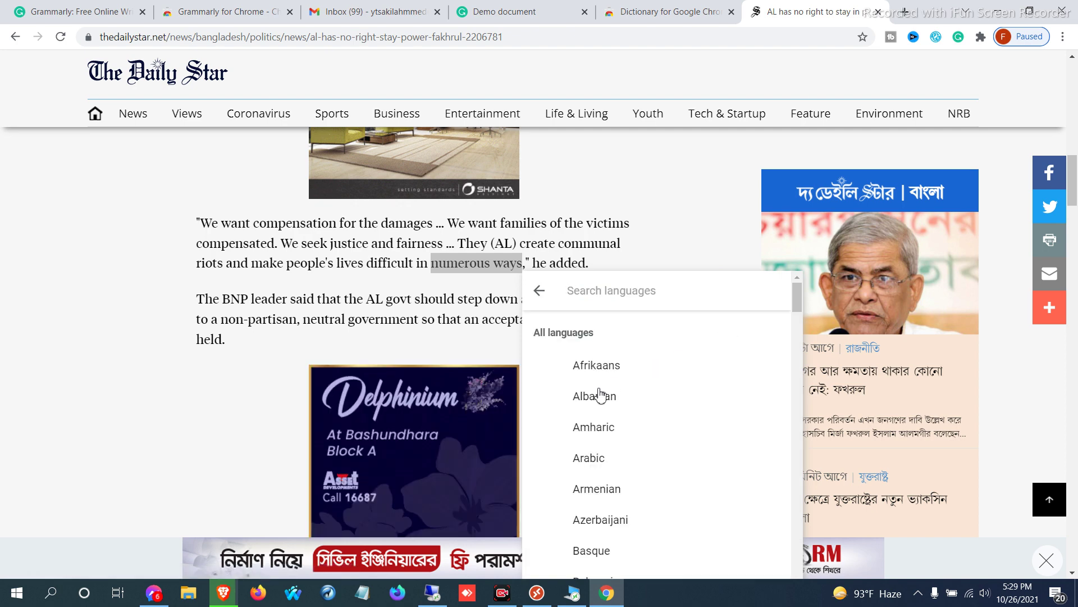
scroll(597, 427, down, 2)
click(597, 474)
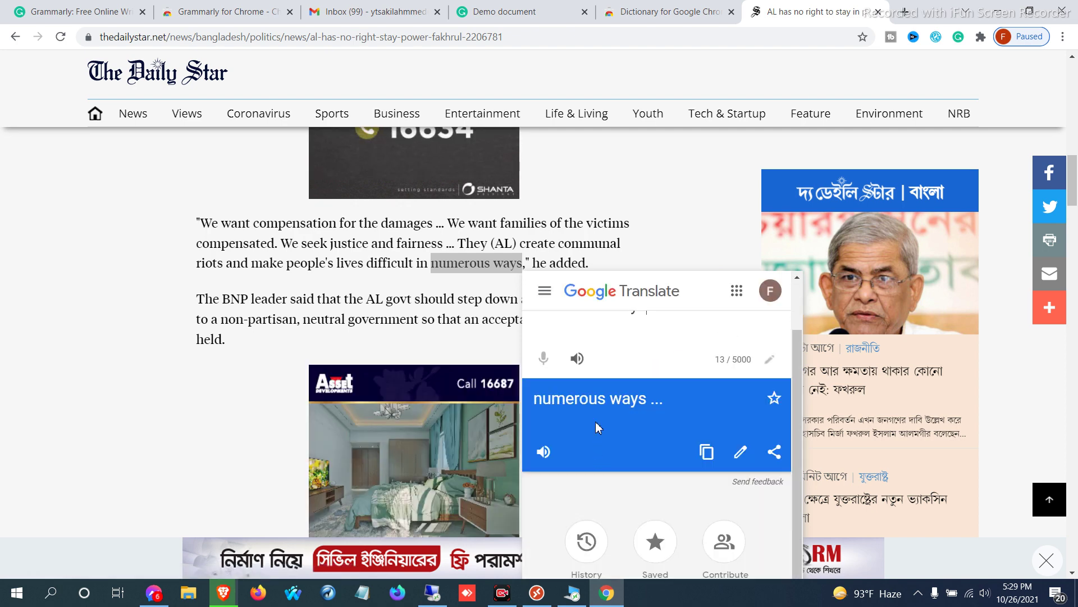
scroll(618, 381, up, 1)
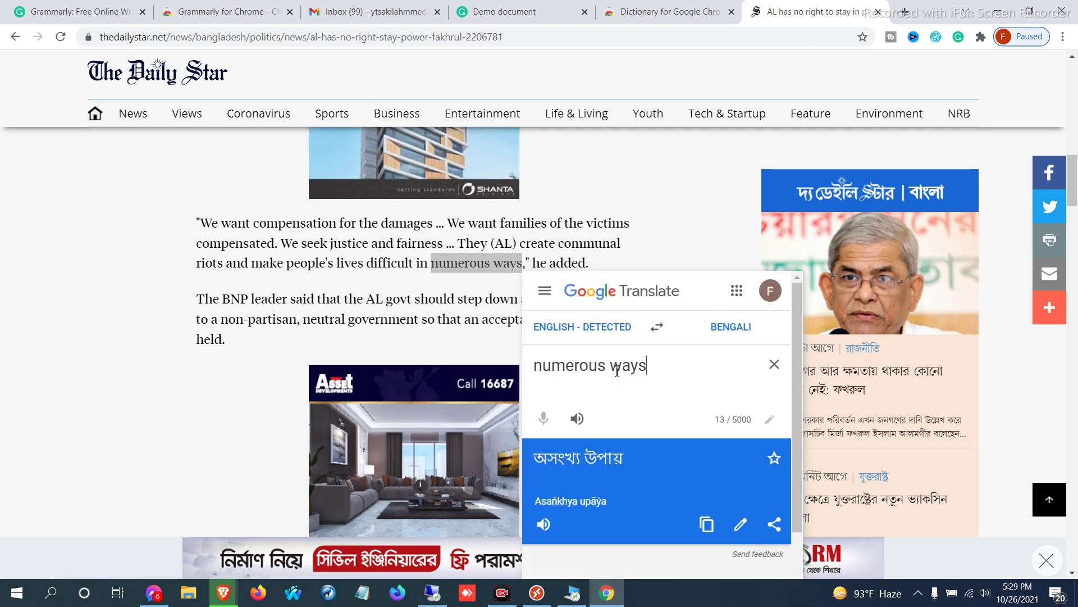
click(580, 420)
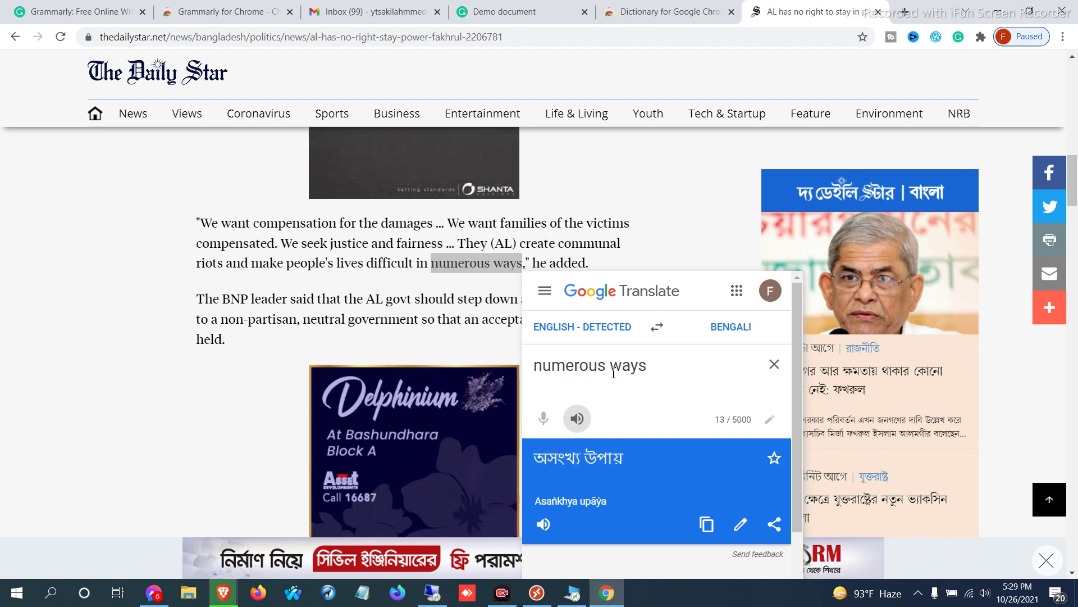
Step: Clear the source phrase from the translator and close its popup over the article
click(774, 365)
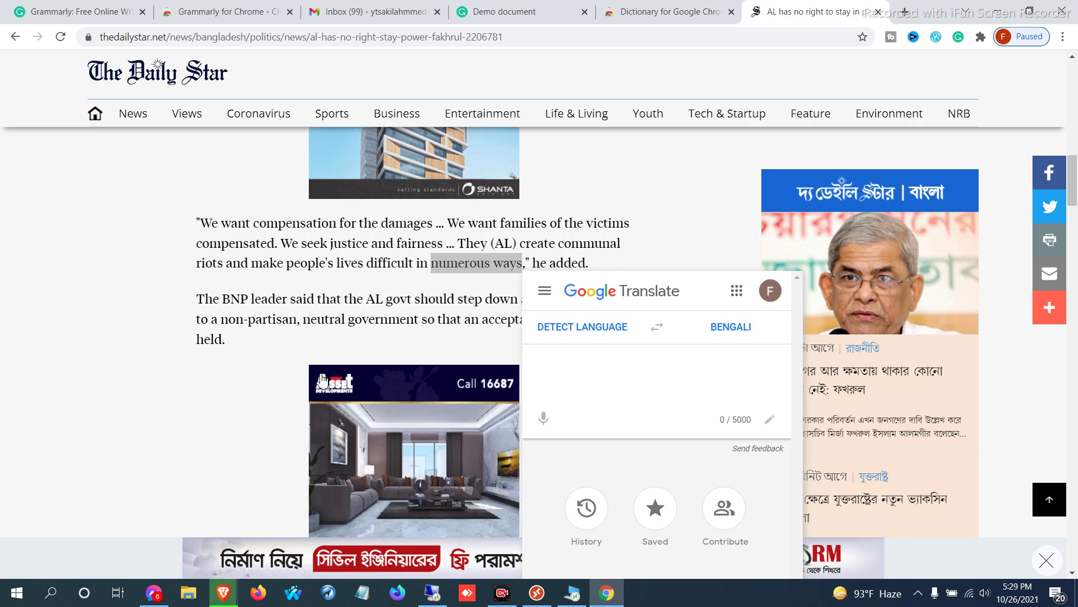
click(133, 377)
scroll(449, 337, up, 8)
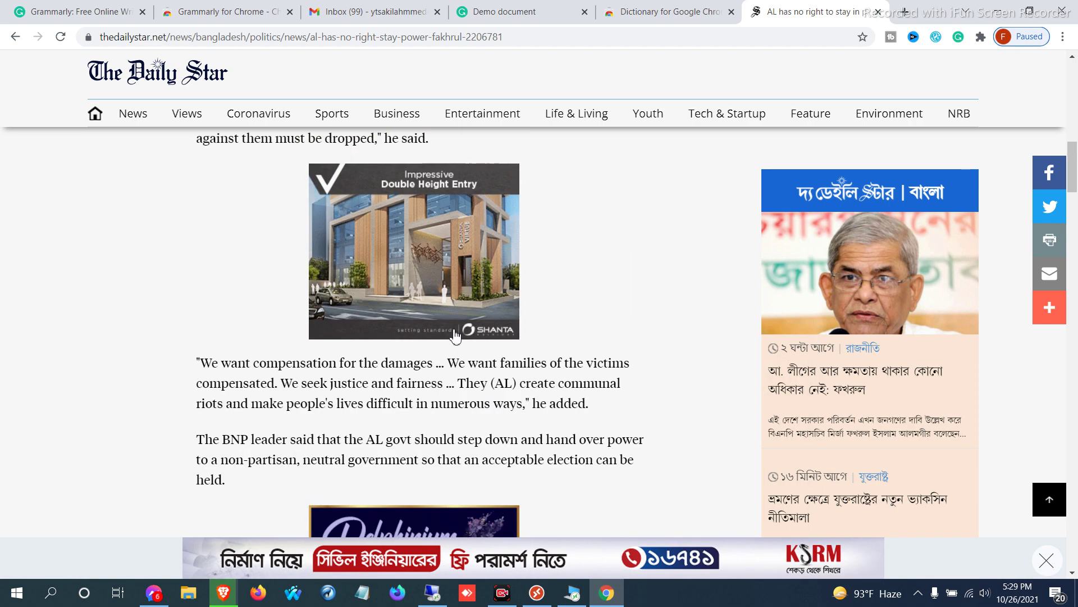
Step: Revisit the Grammarly demo document and the extension's store page, and return to the Gmail inbox with the open draft
click(494, 12)
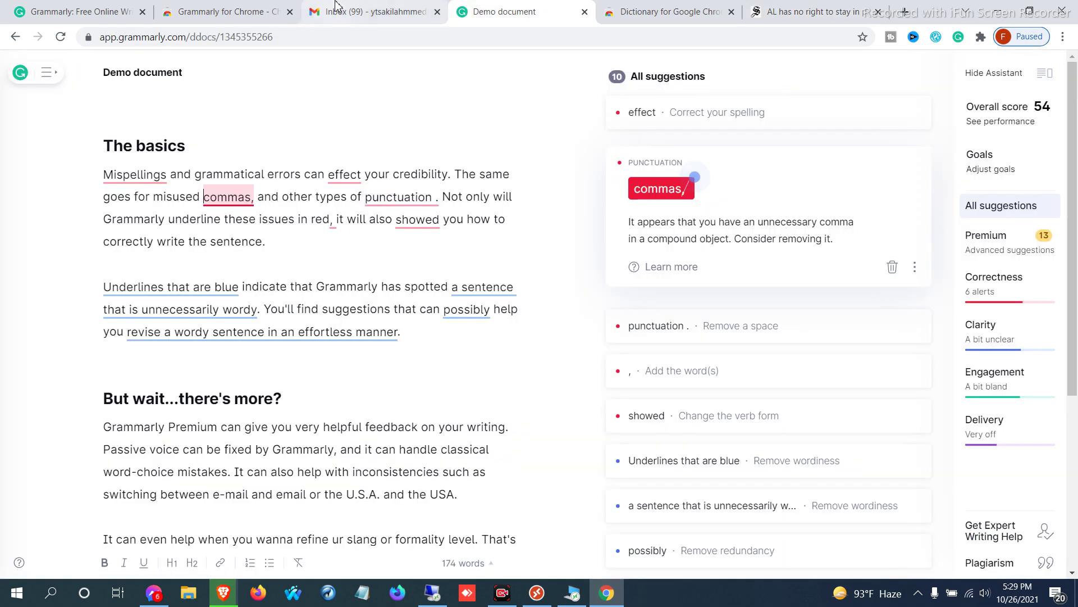
click(371, 11)
click(258, 6)
click(354, 8)
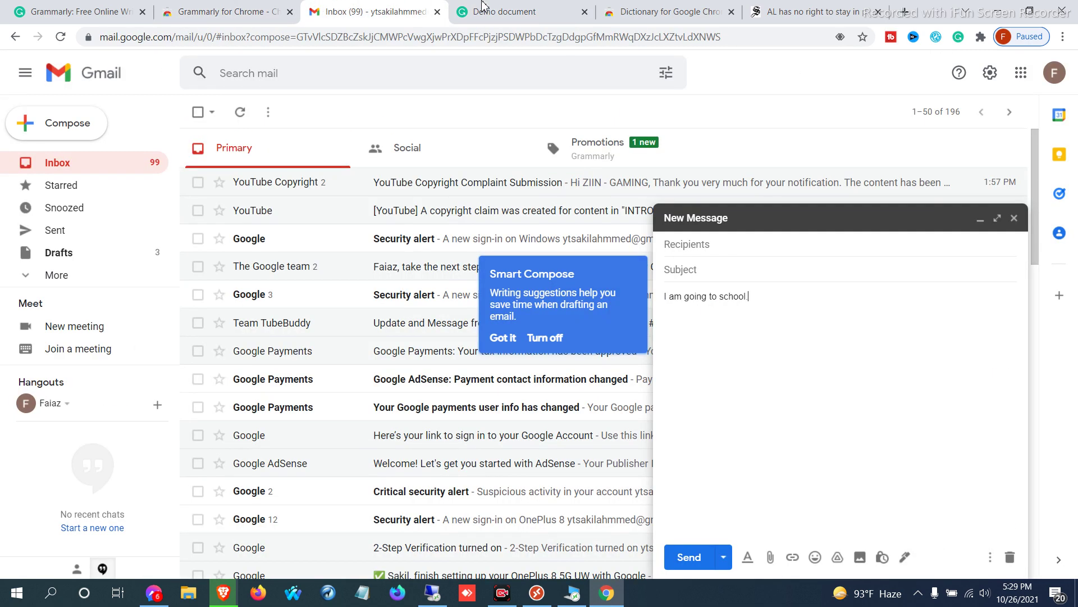